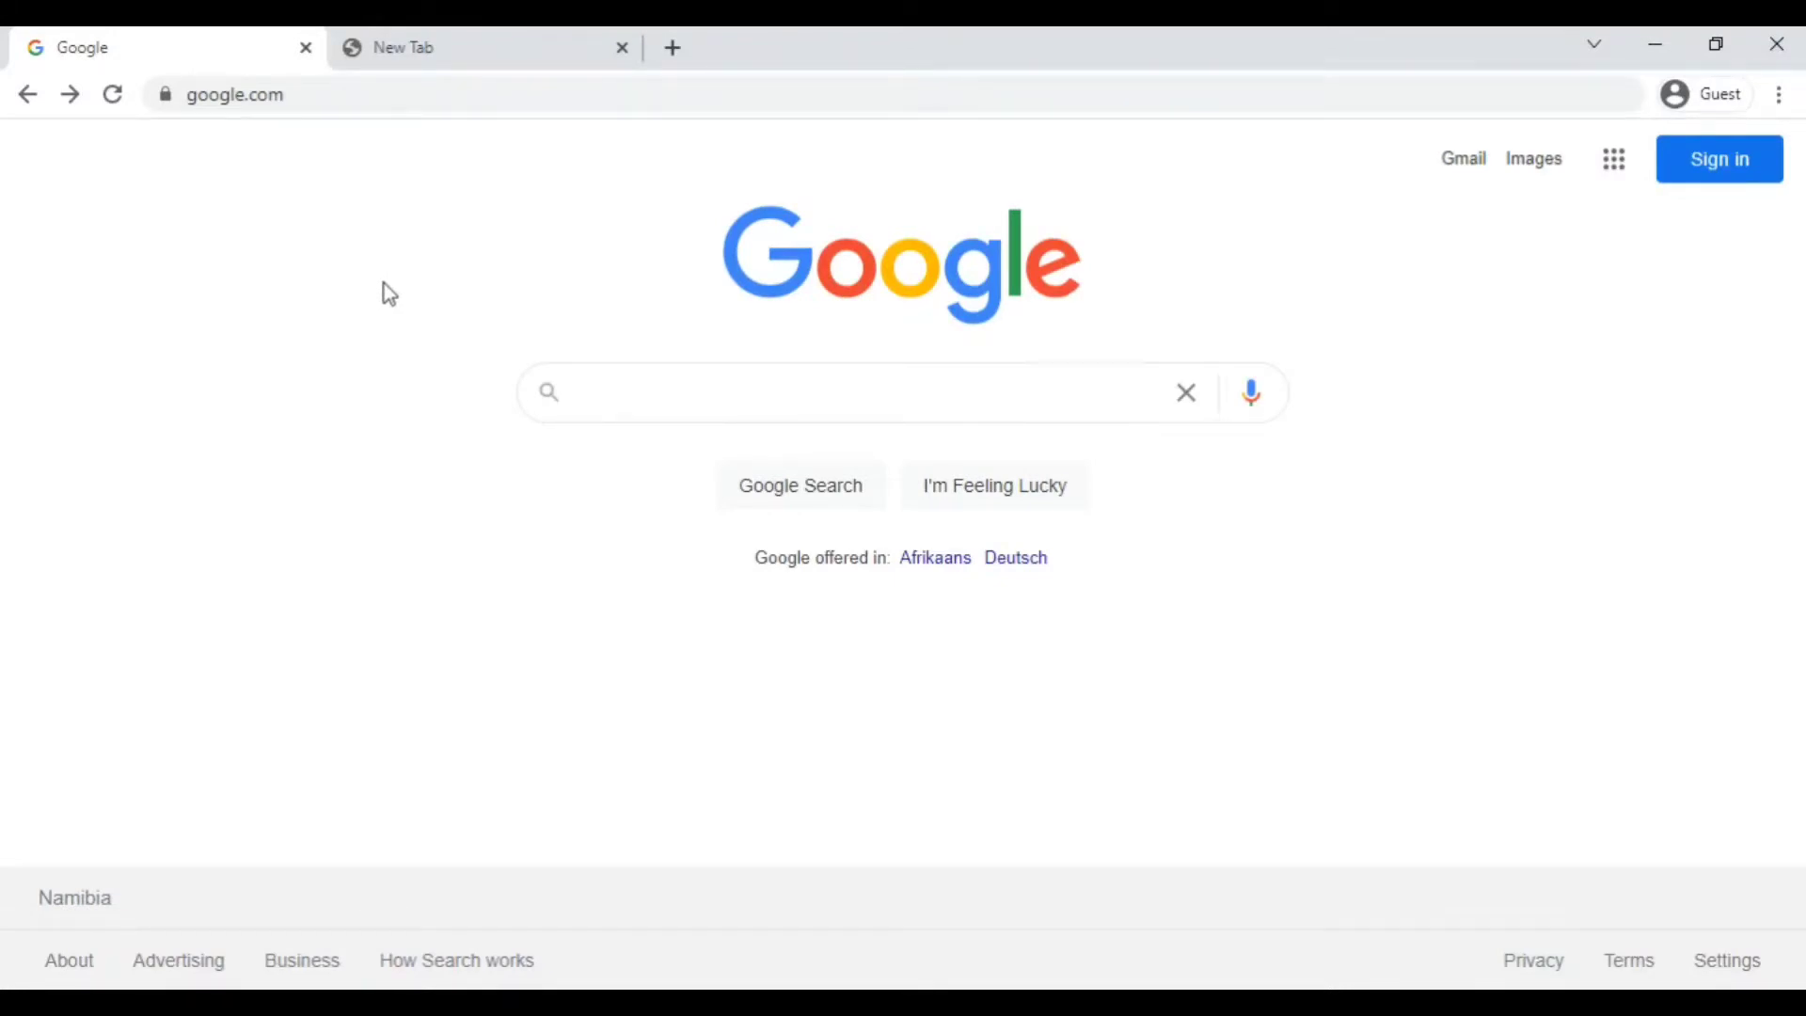
pyautogui.click(602, 394)
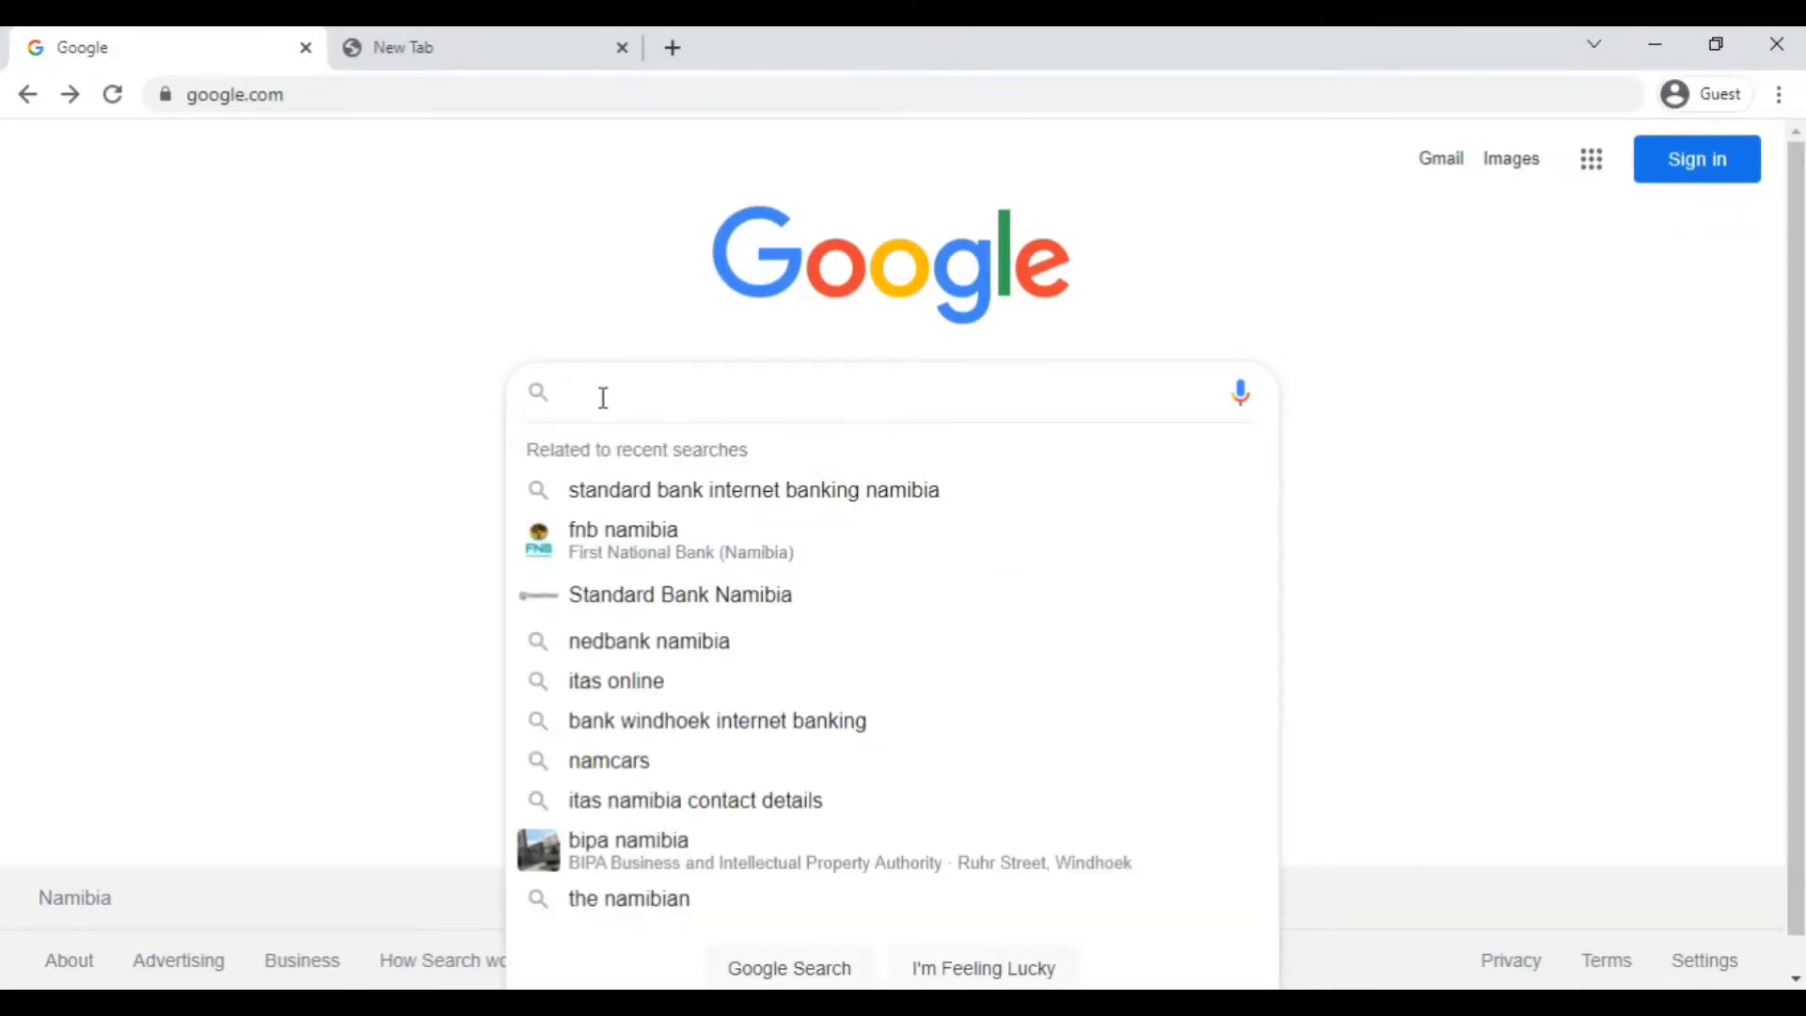
pyautogui.write('itas nam')
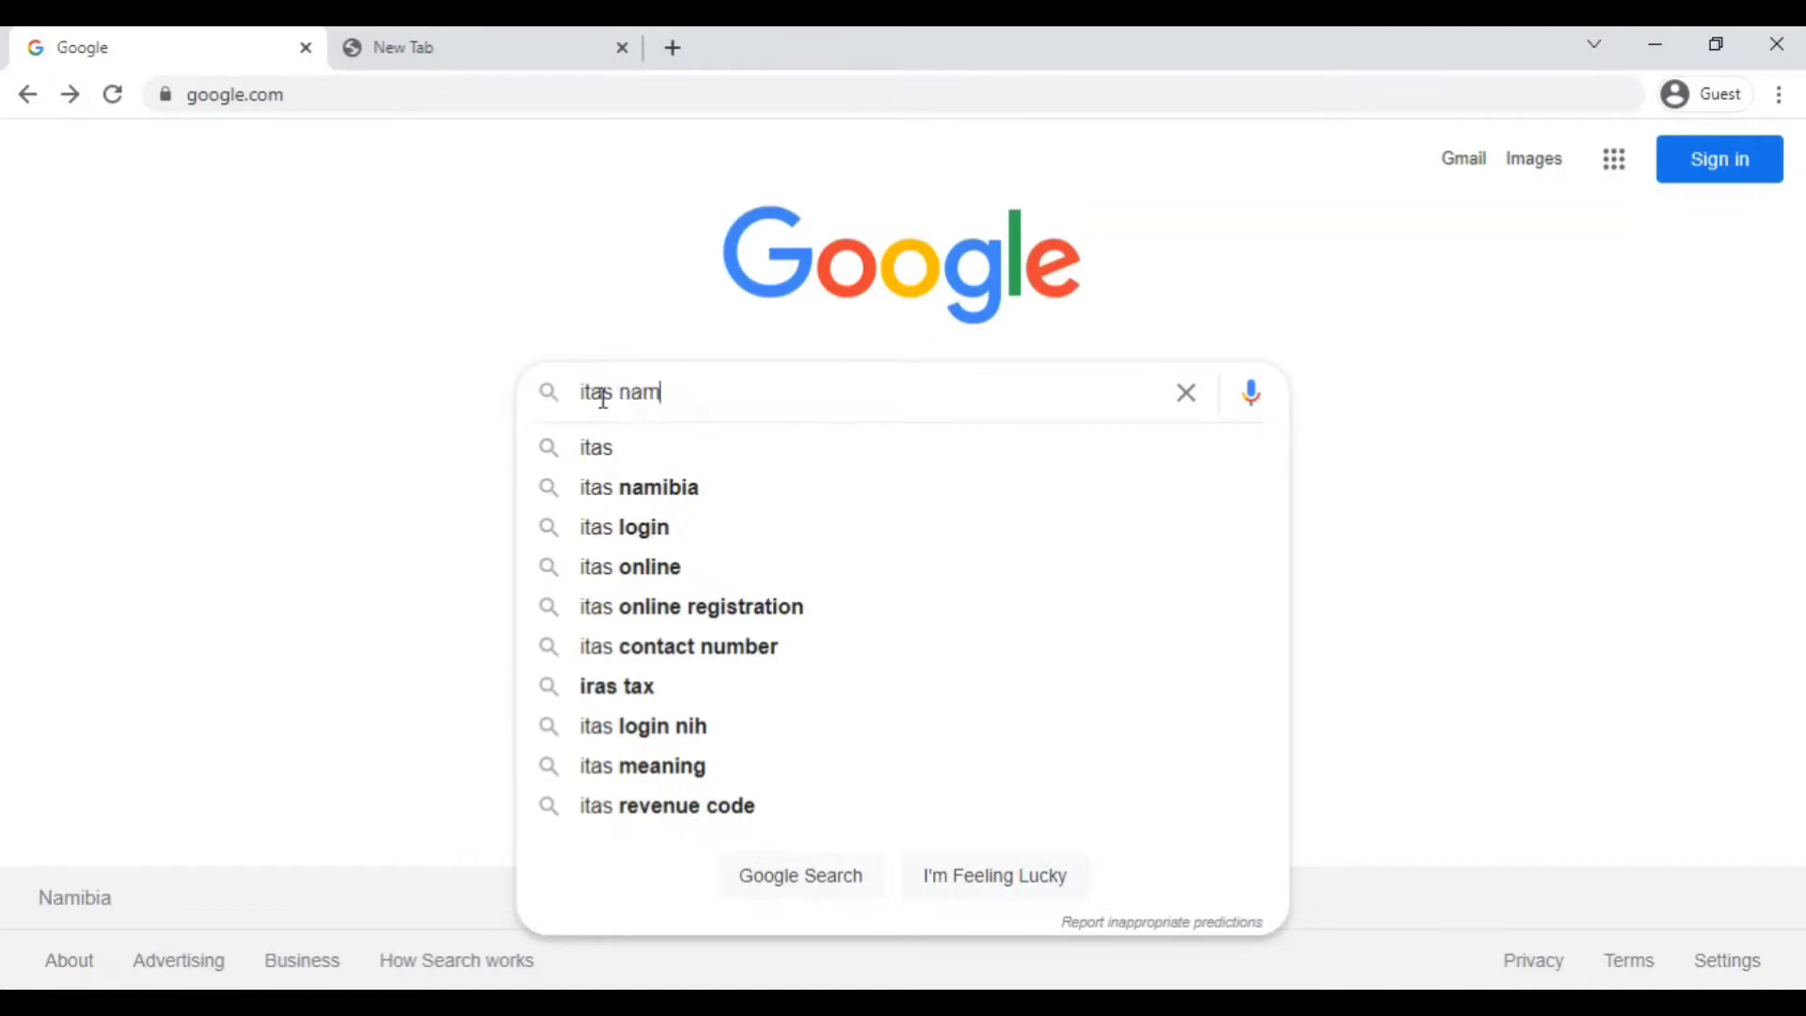
pyautogui.write('ibia')
pyautogui.press('Return')
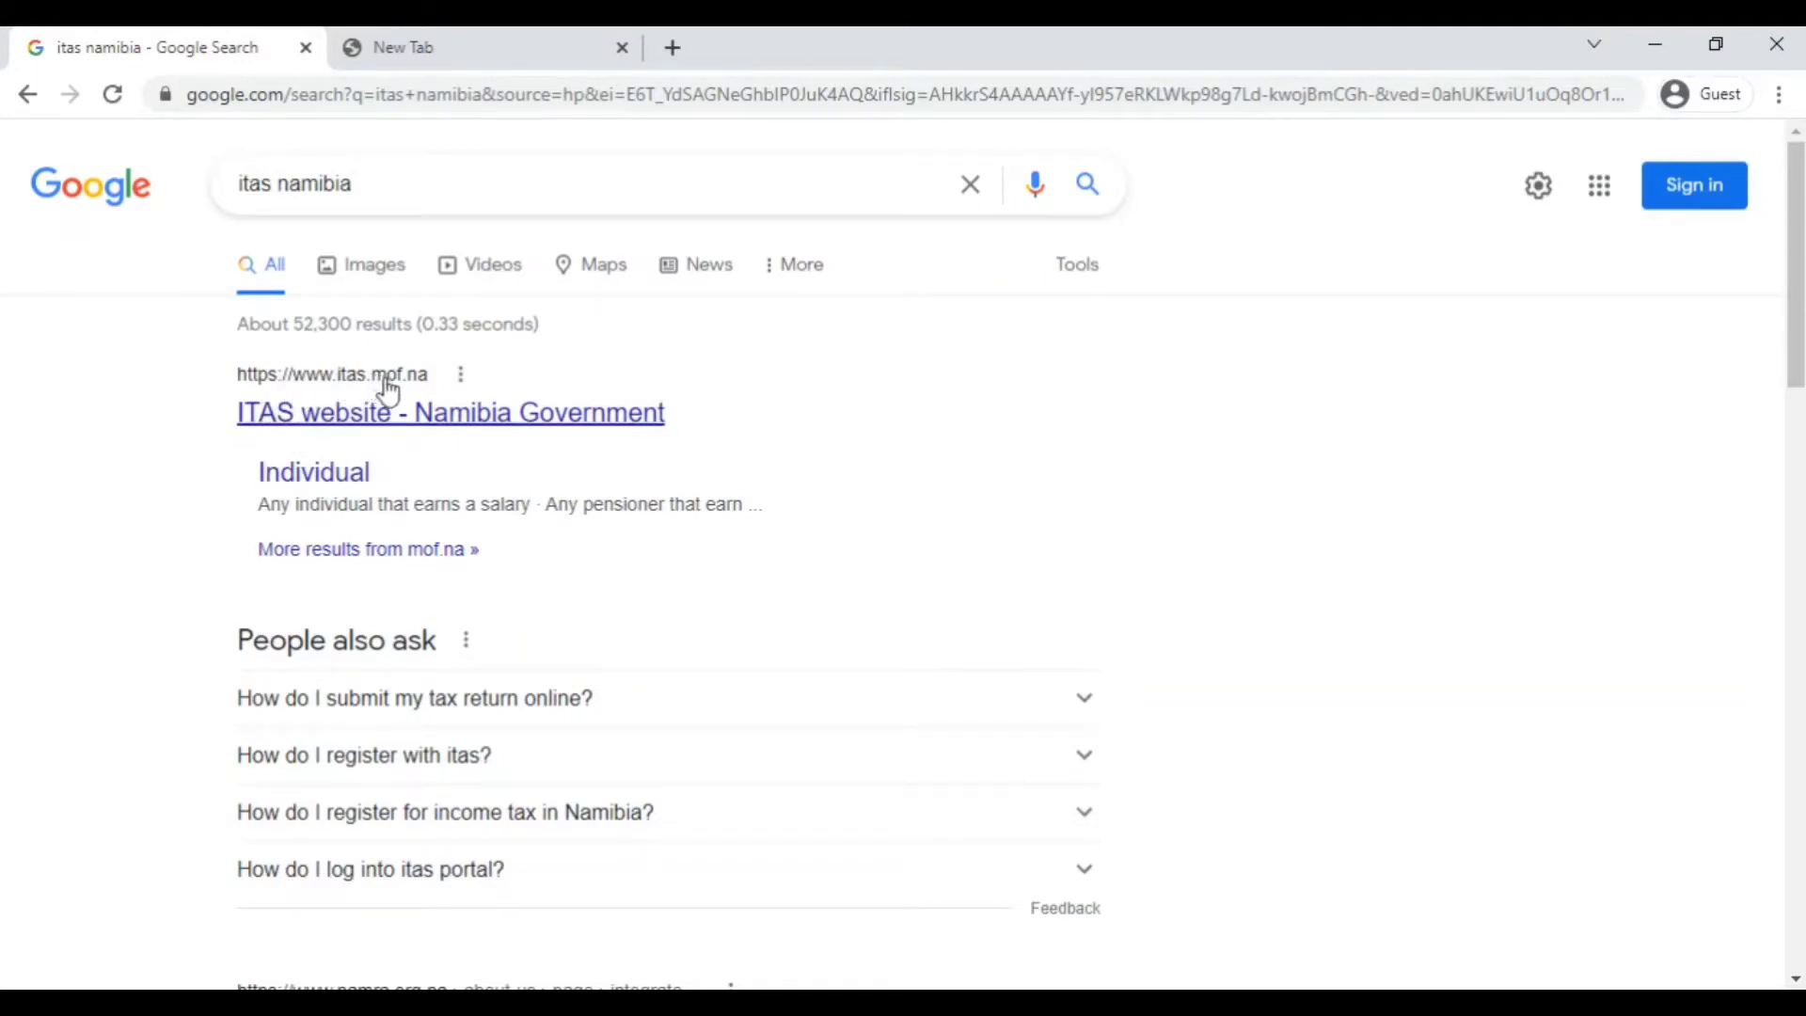
pyautogui.click(332, 428)
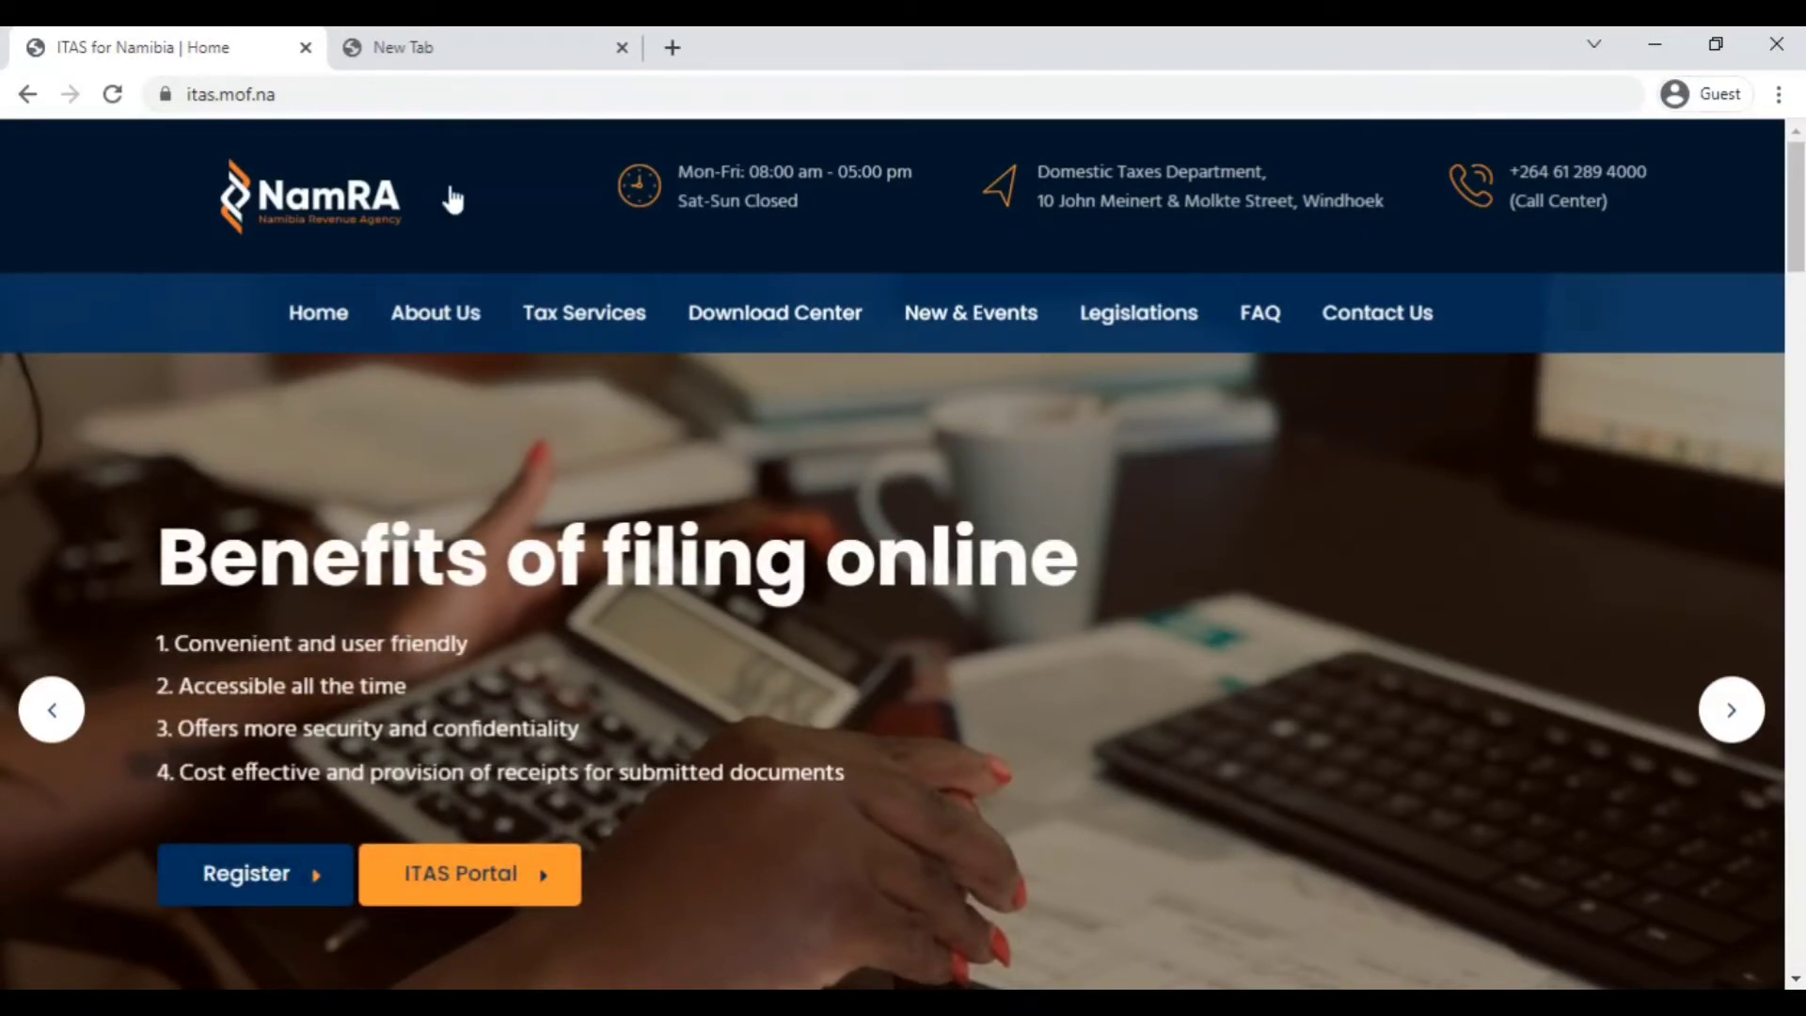
pyautogui.click(423, 58)
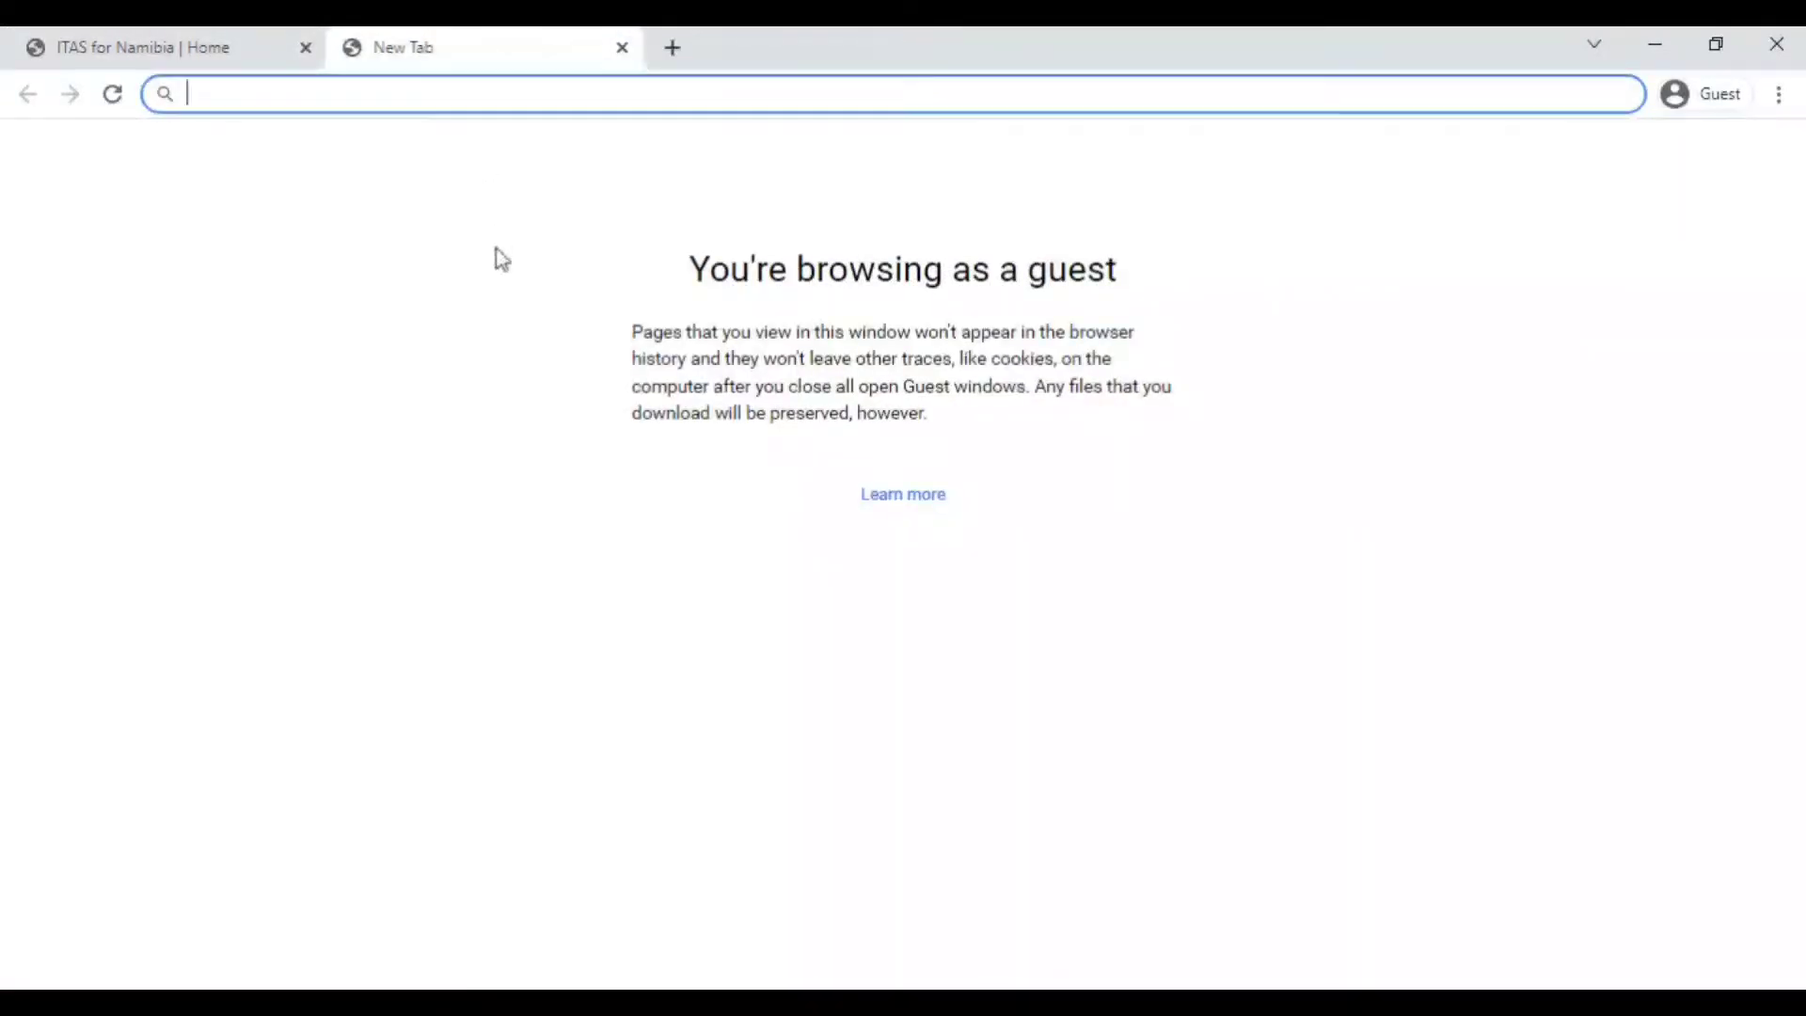
pyautogui.write('www')
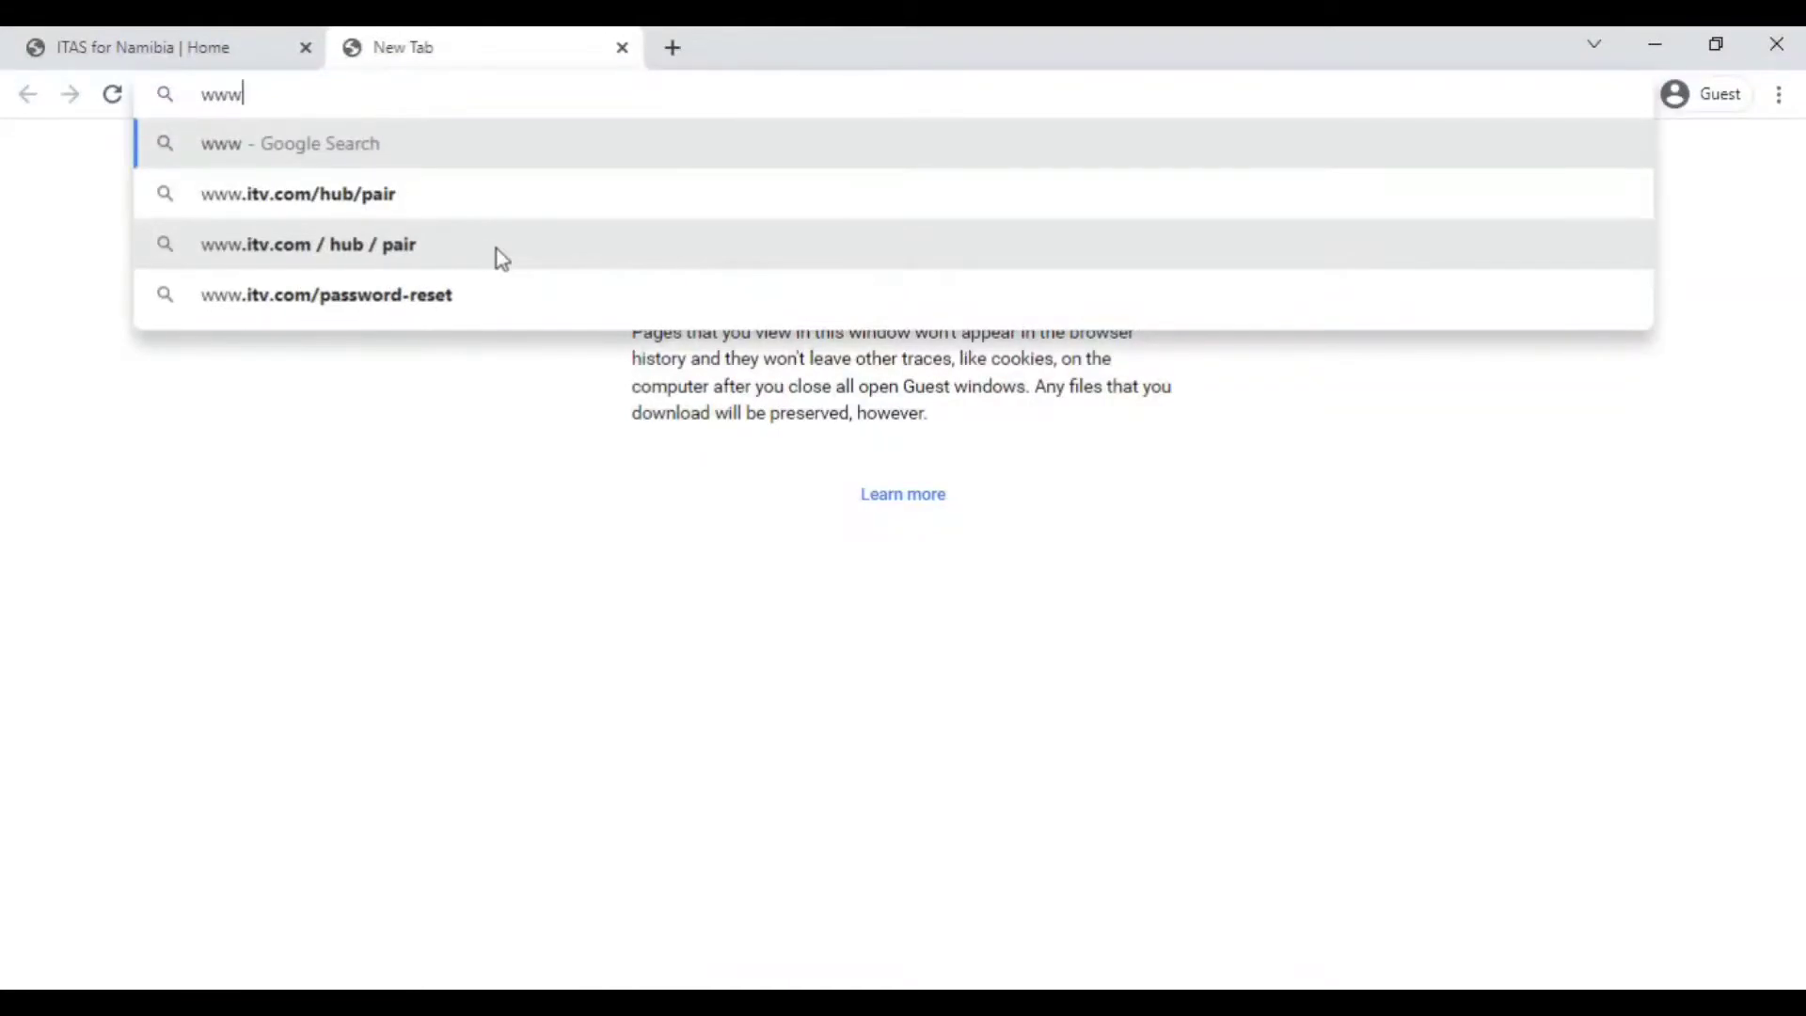
pyautogui.write('.itas')
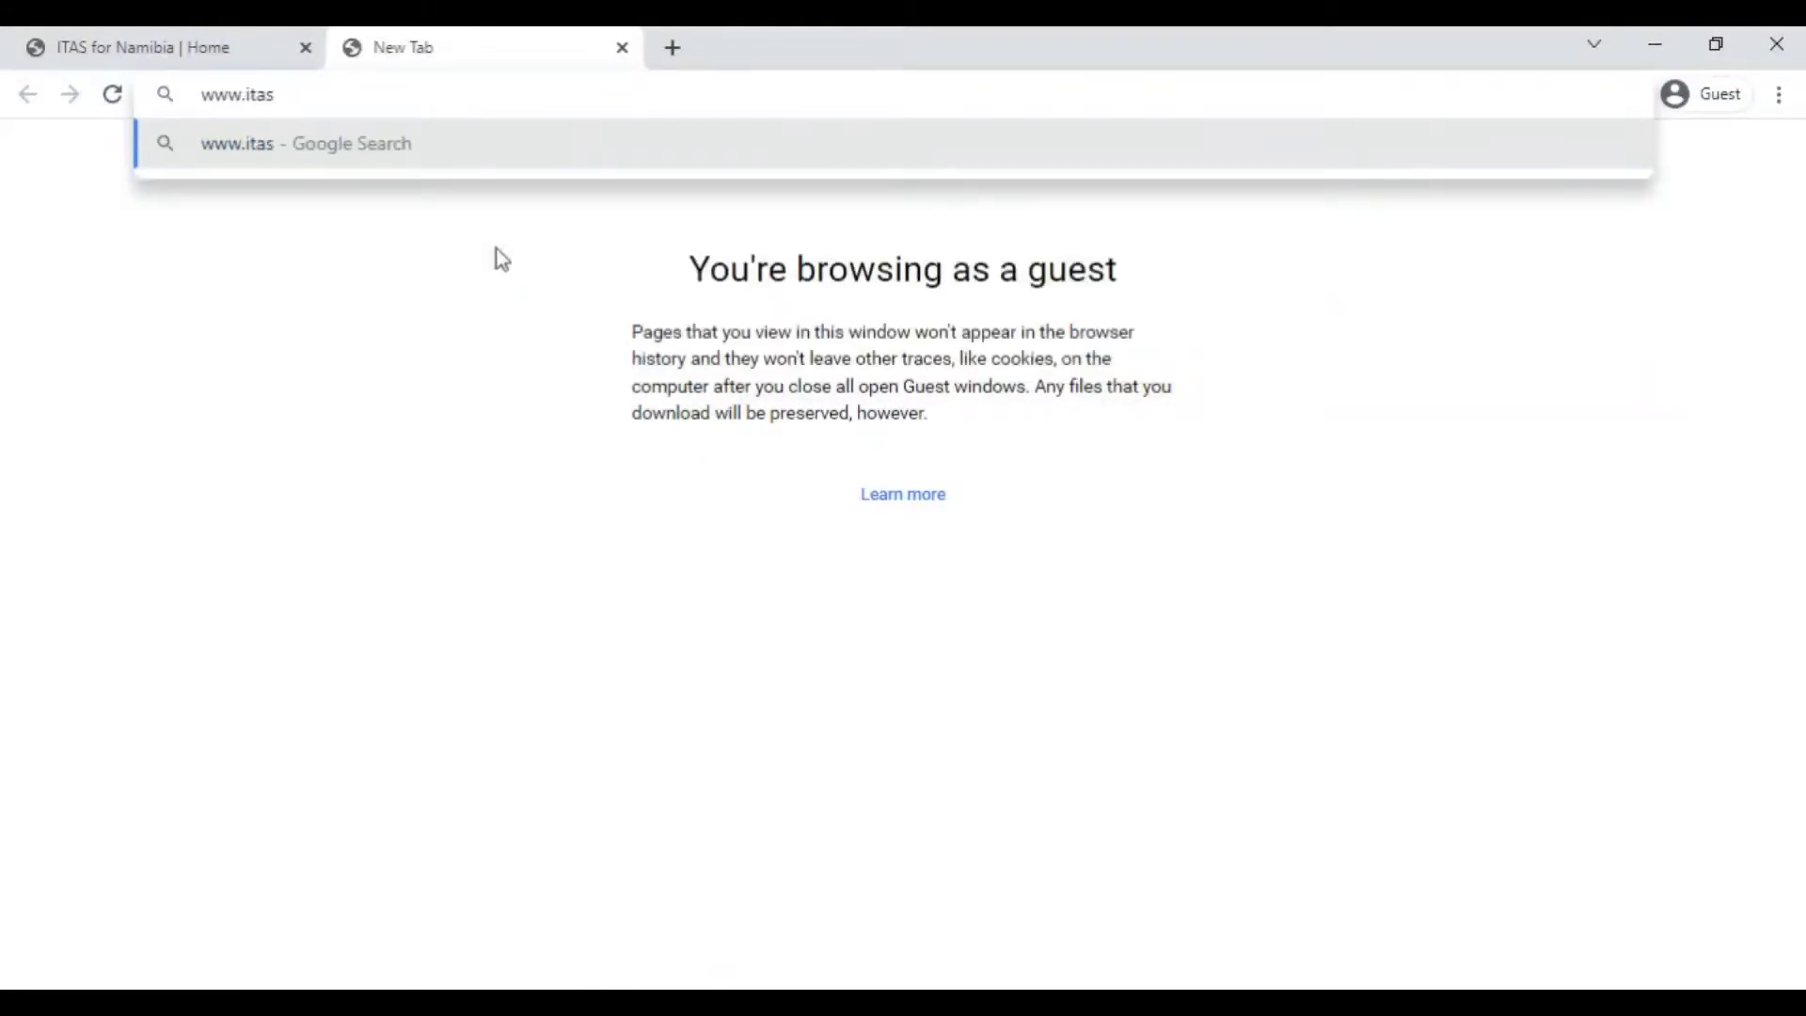
pyautogui.write('.mof.')
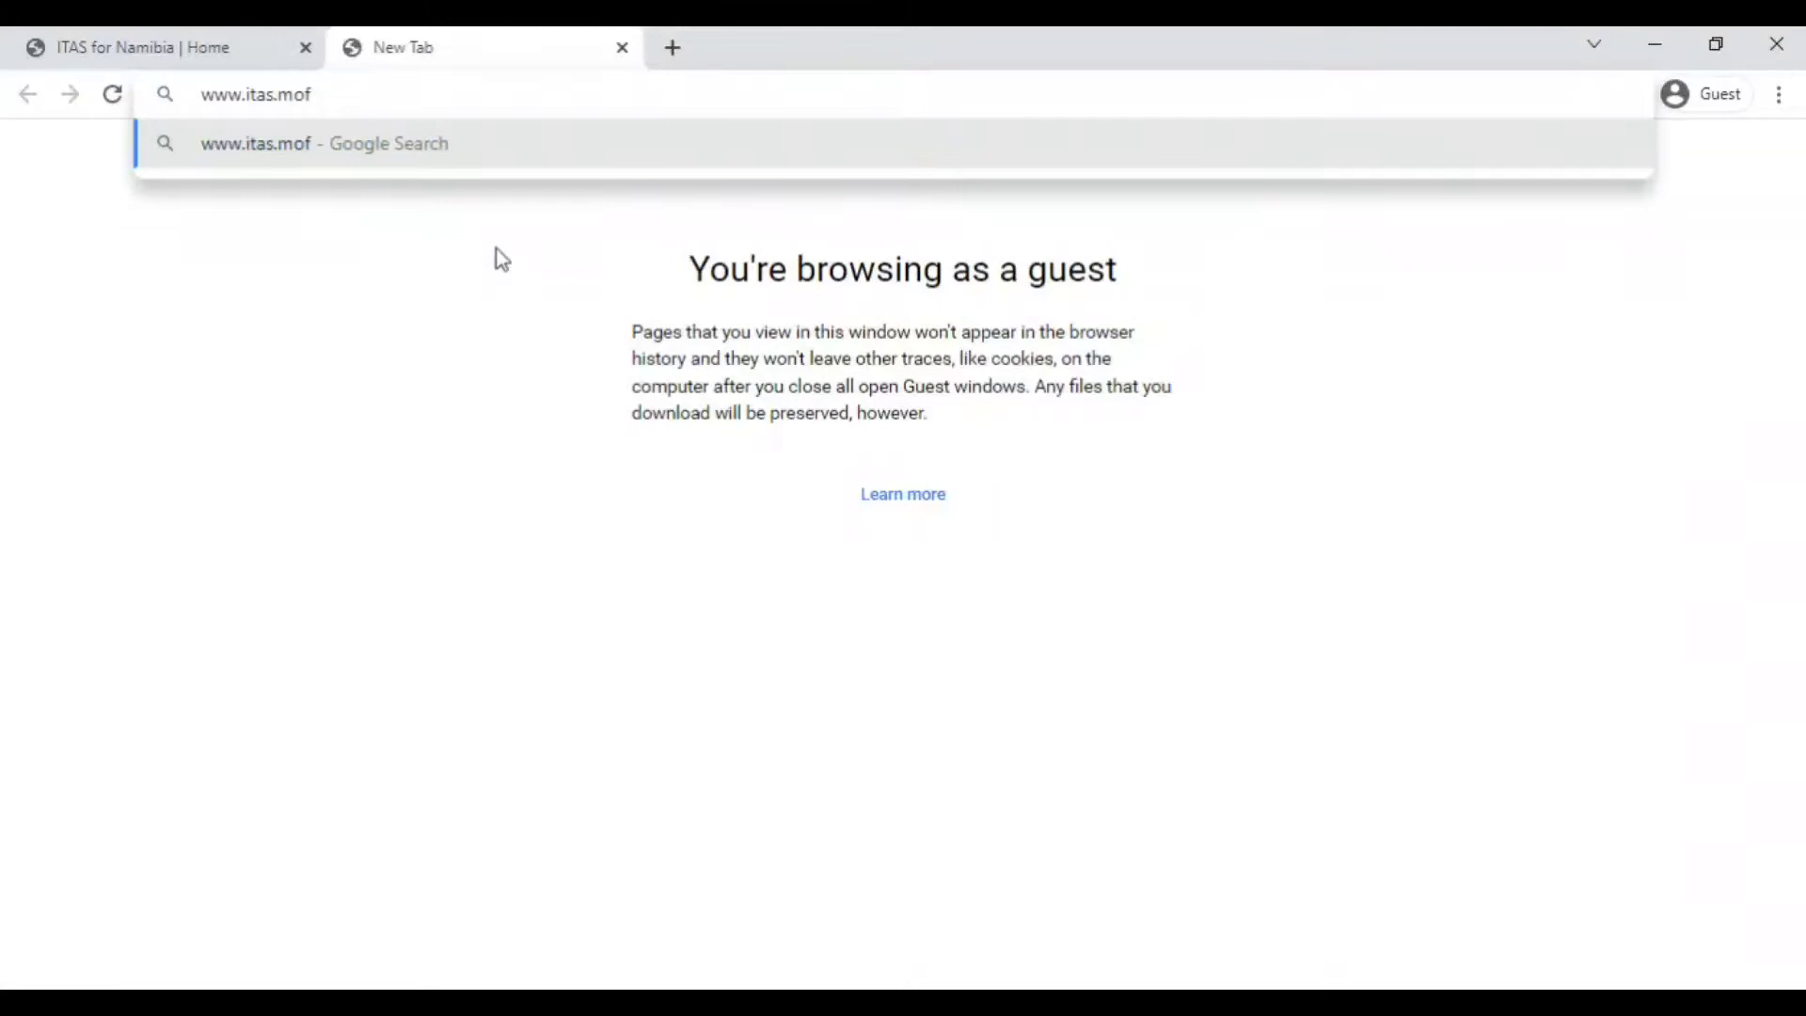
pyautogui.write('na')
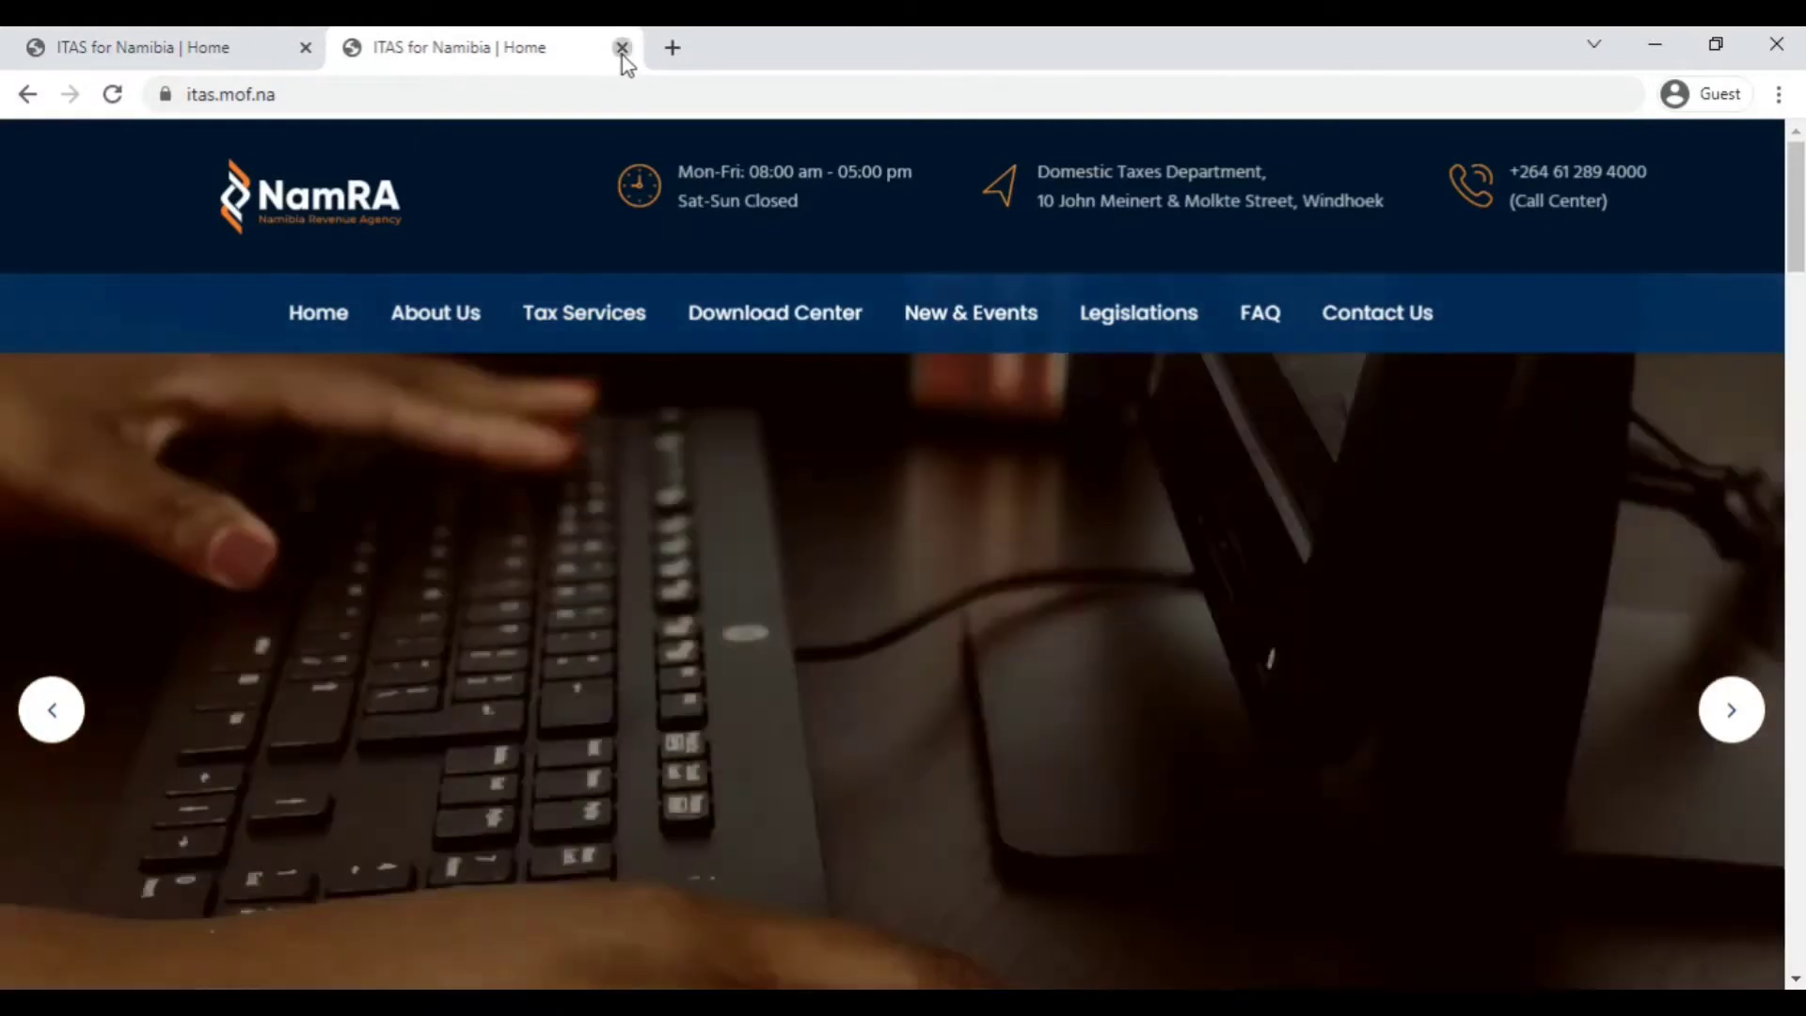
# Close the second 'ITAS for Namibia | Home' tab and look over the Tax Services and Download Center menus.
pyautogui.click(622, 49)
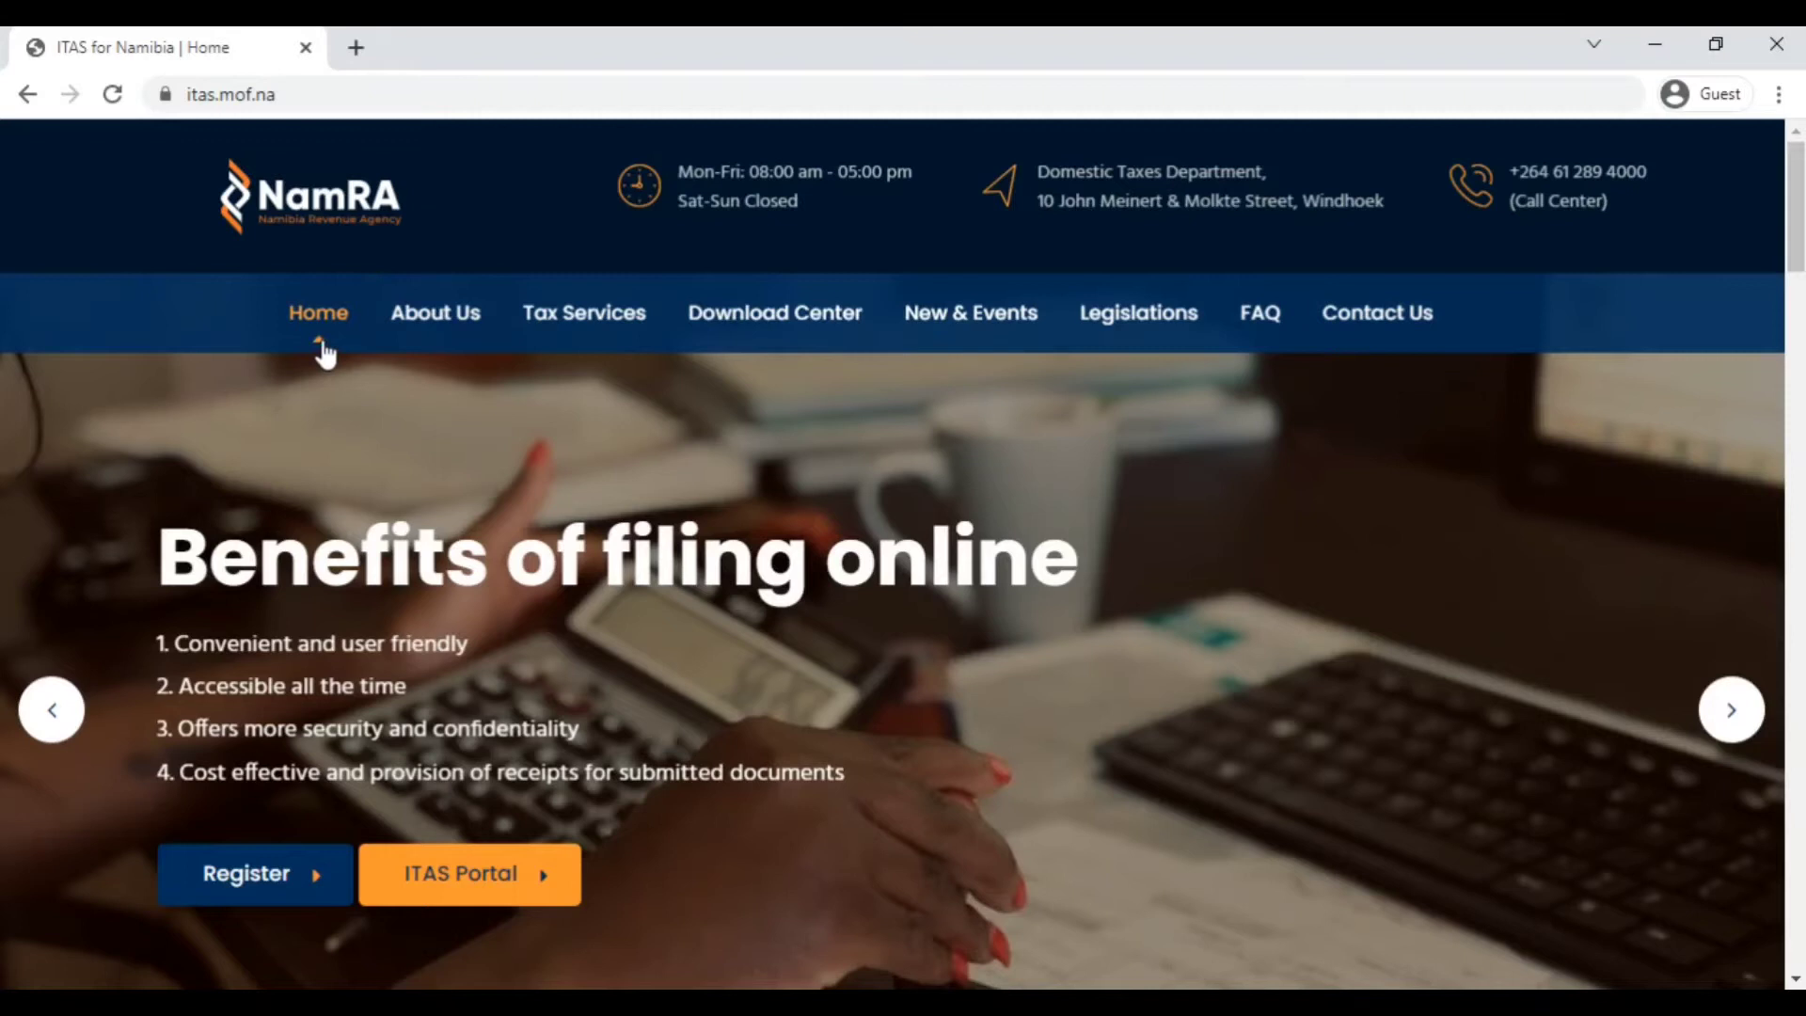
pyautogui.moveTo(553, 342)
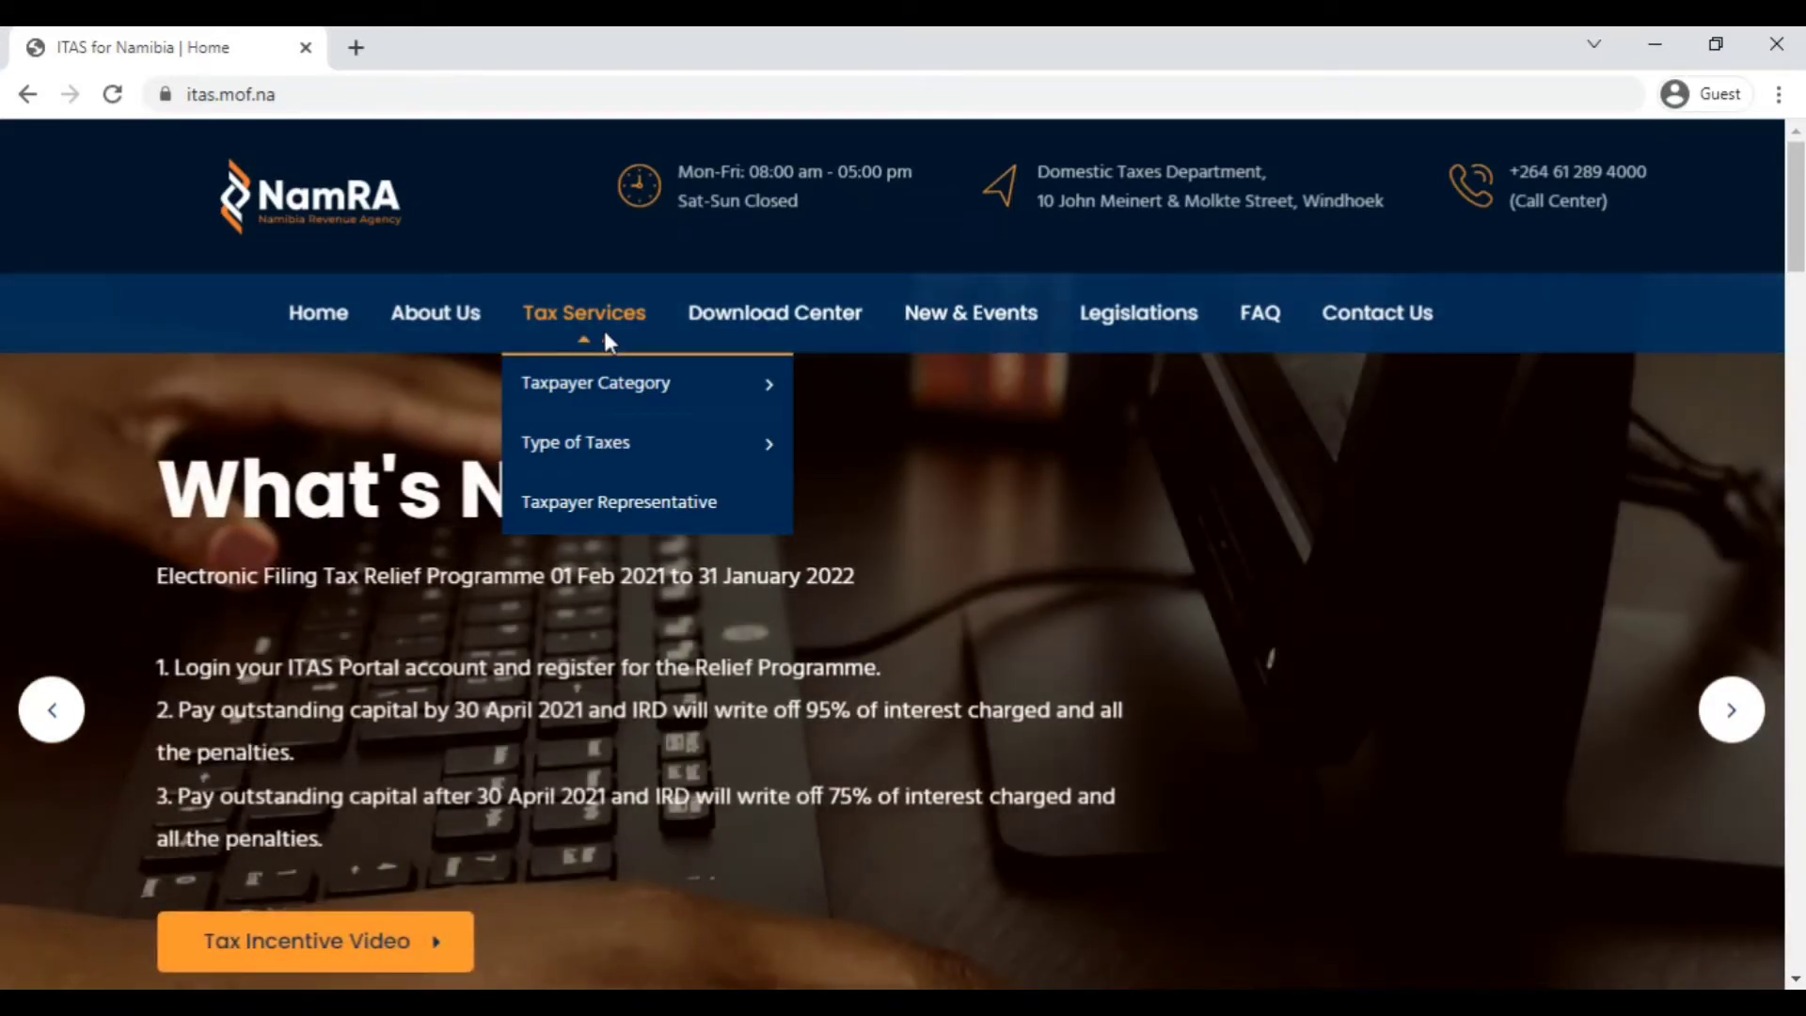
pyautogui.moveTo(749, 331)
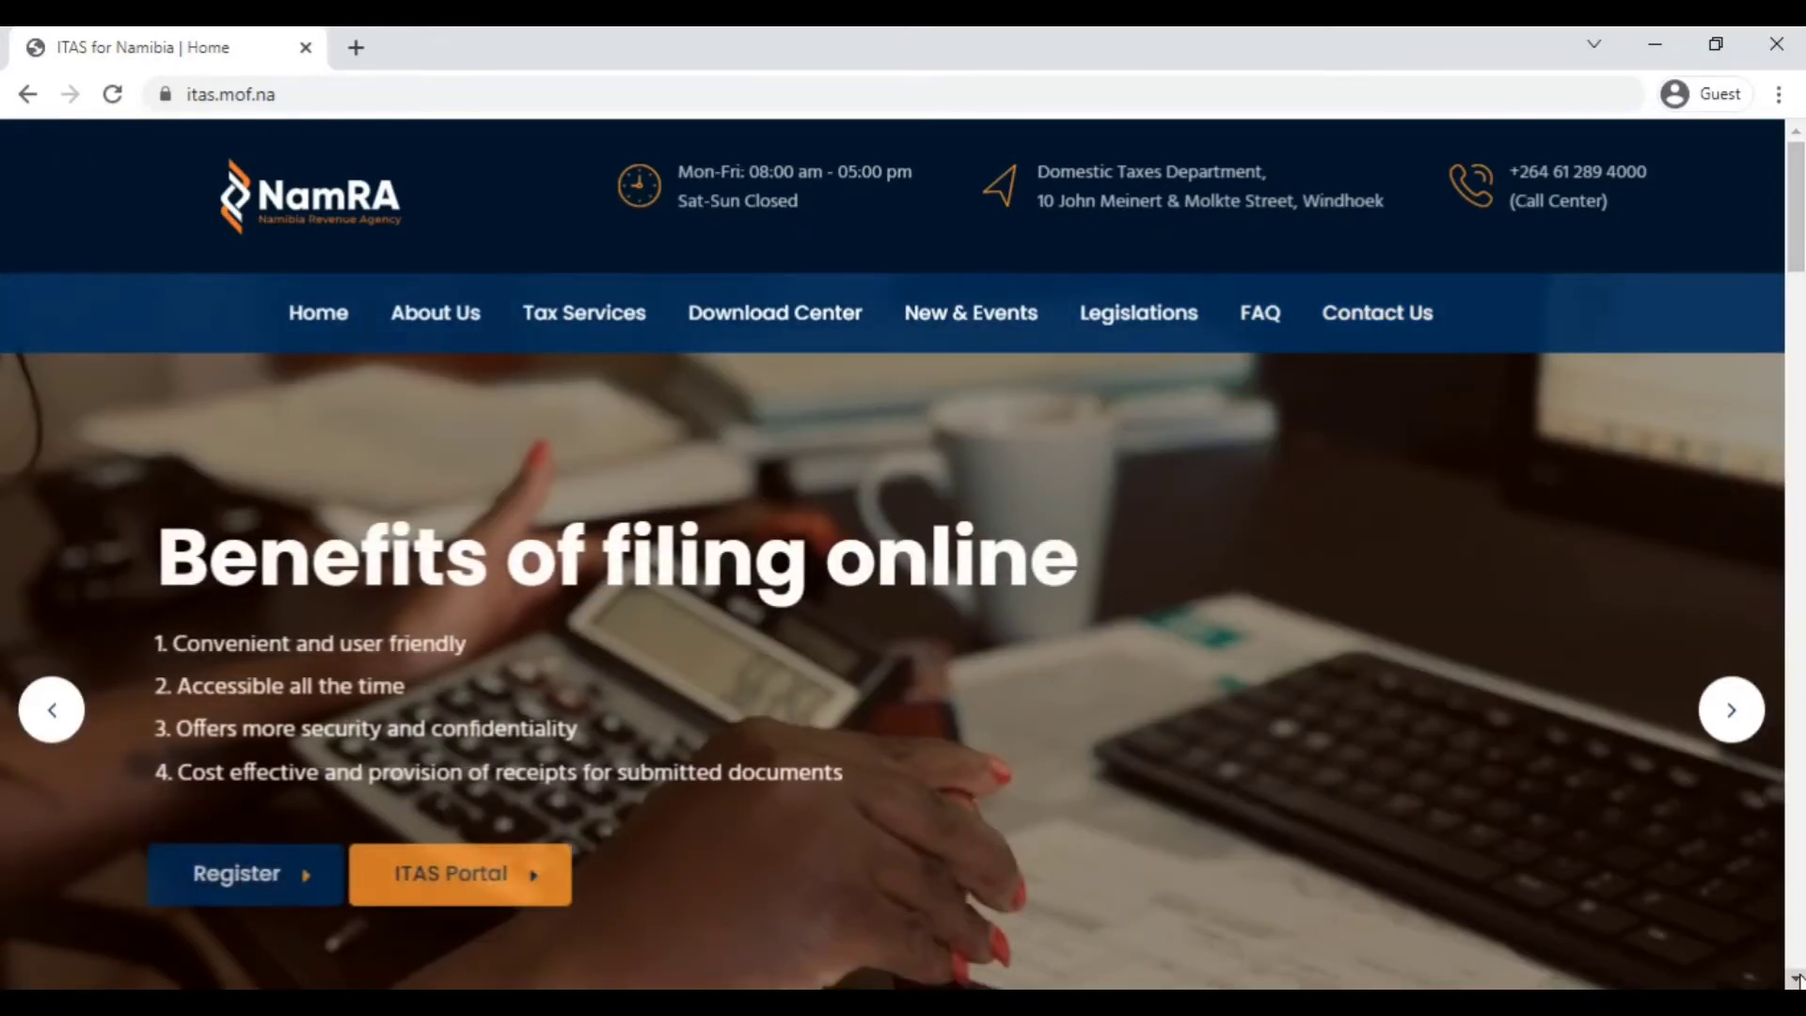
# Cycle the home page slideshow to What's New? and back, then scroll down to Download documents.
pyautogui.scroll(-4, 1797, 979)
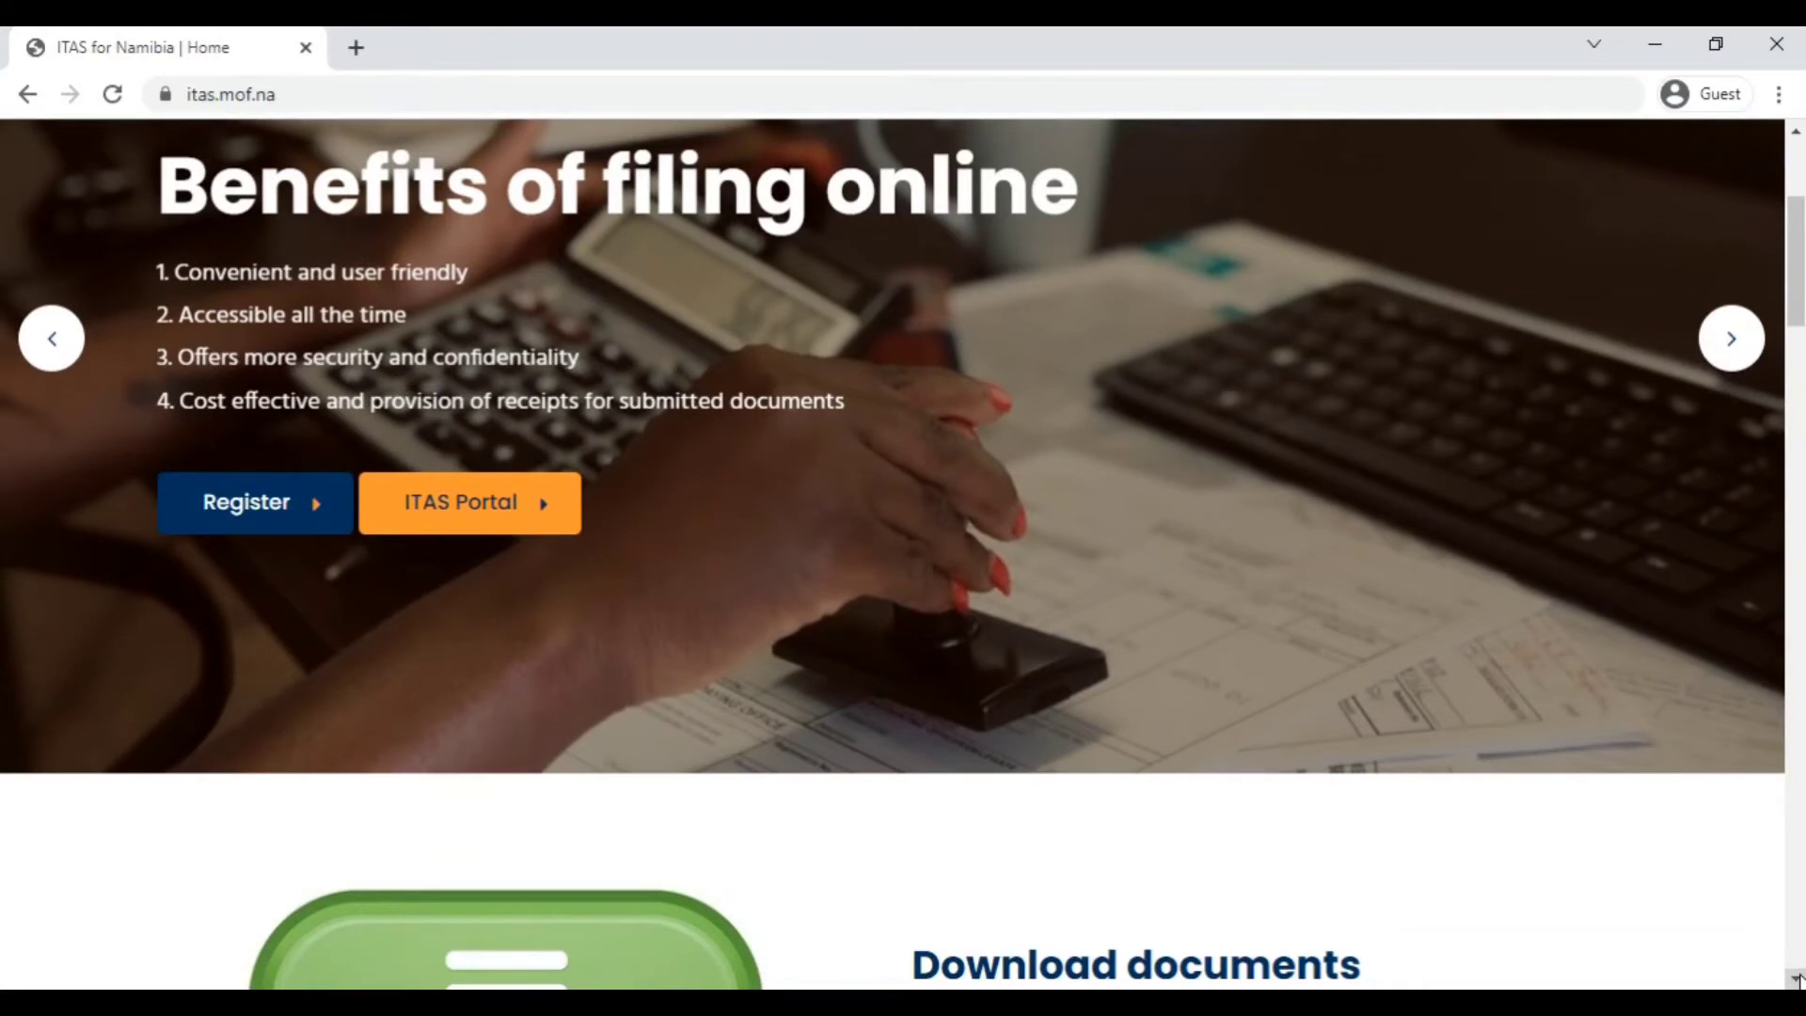
pyautogui.click(1795, 131)
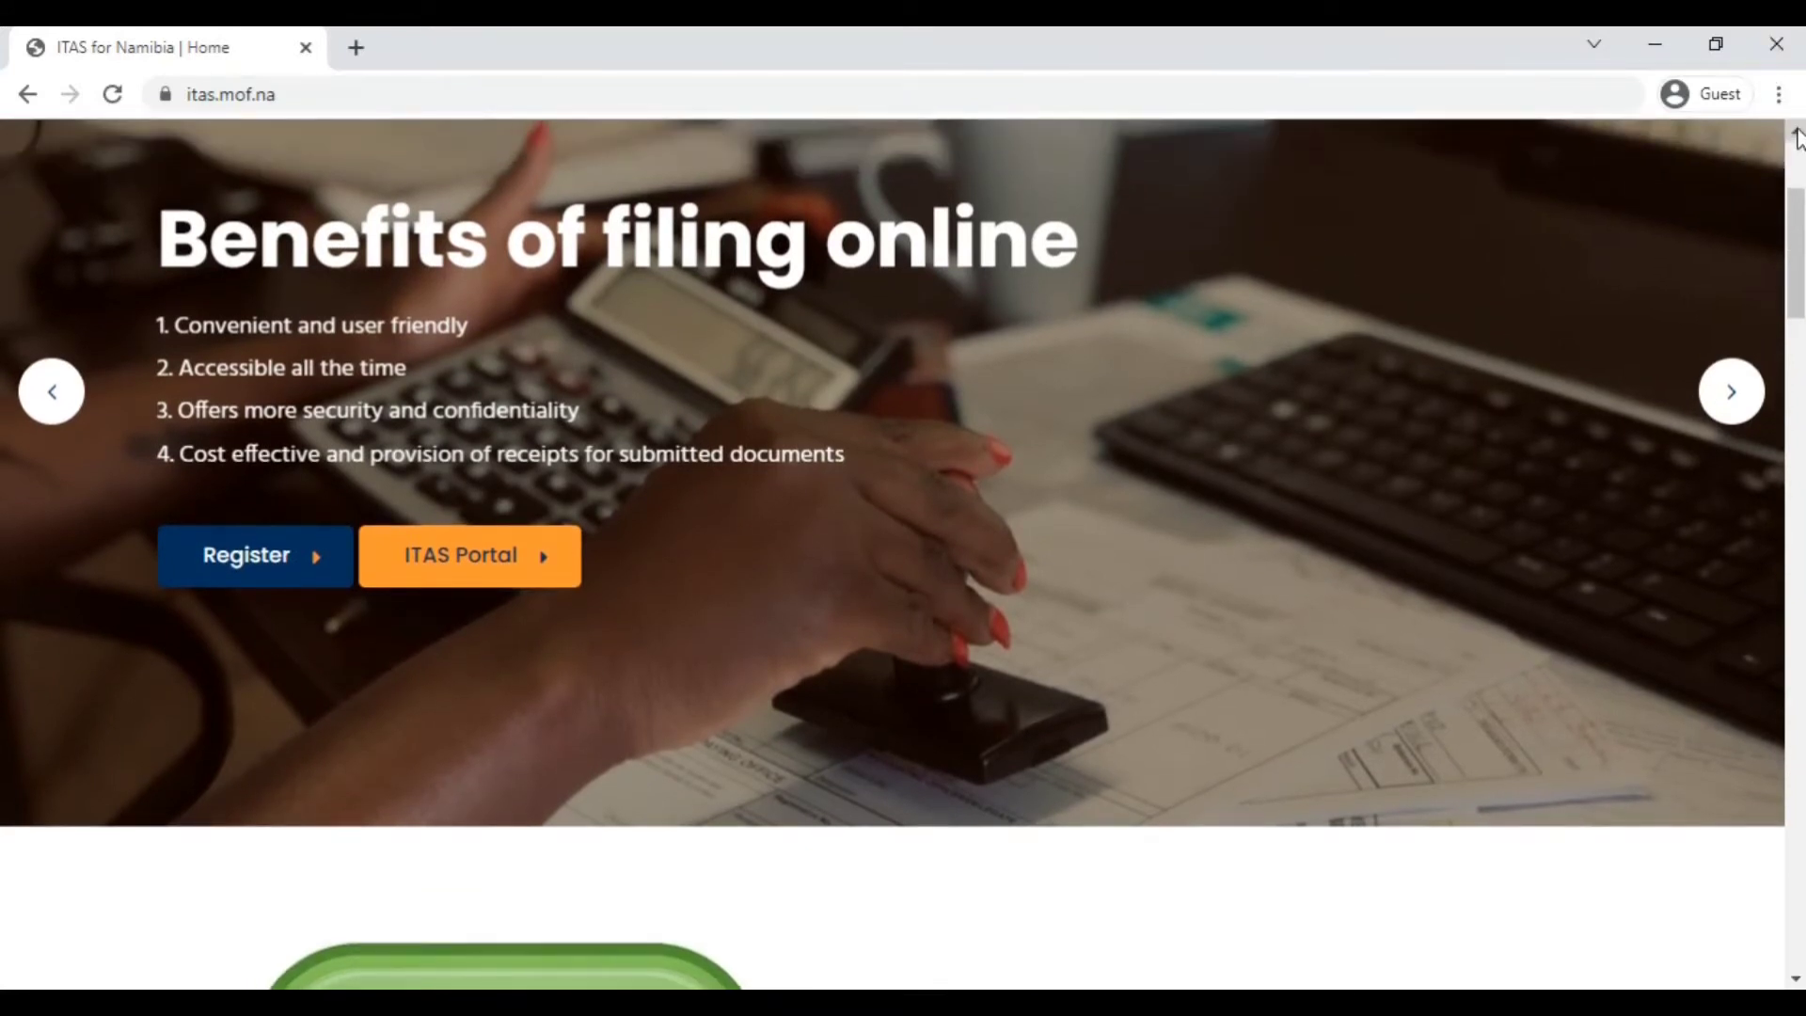
pyautogui.click(1723, 401)
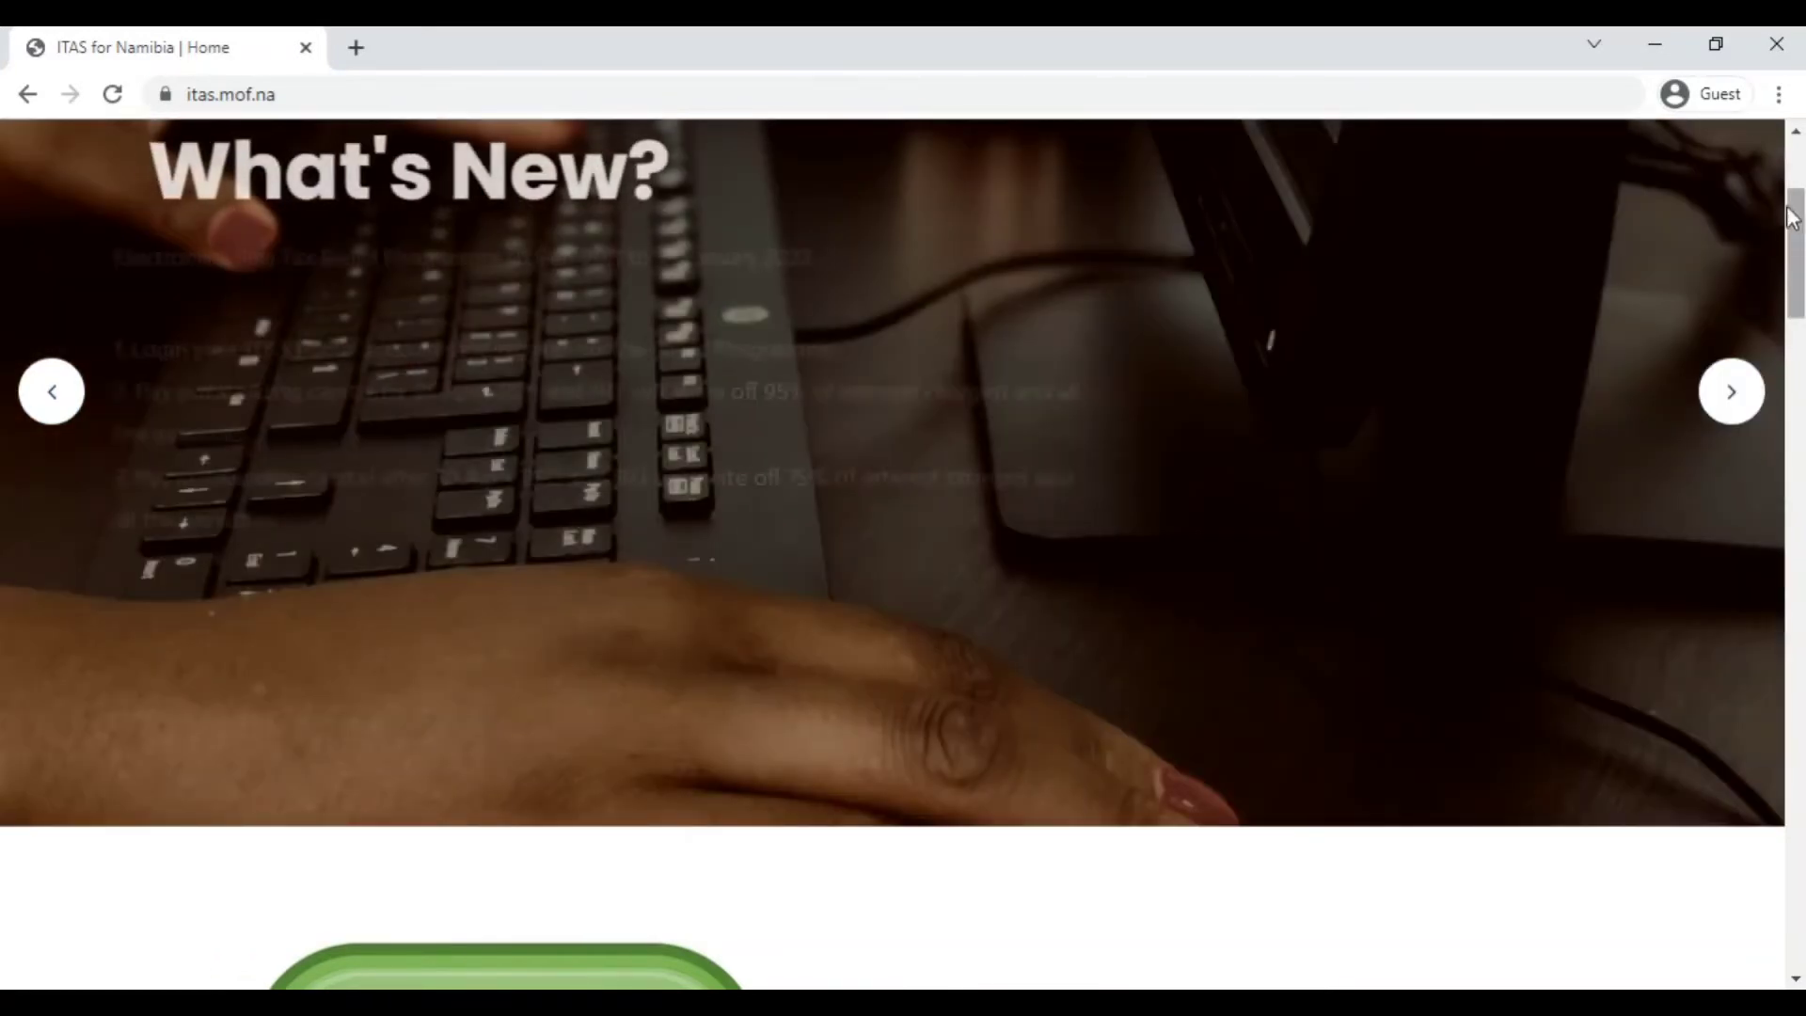
pyautogui.click(1722, 391)
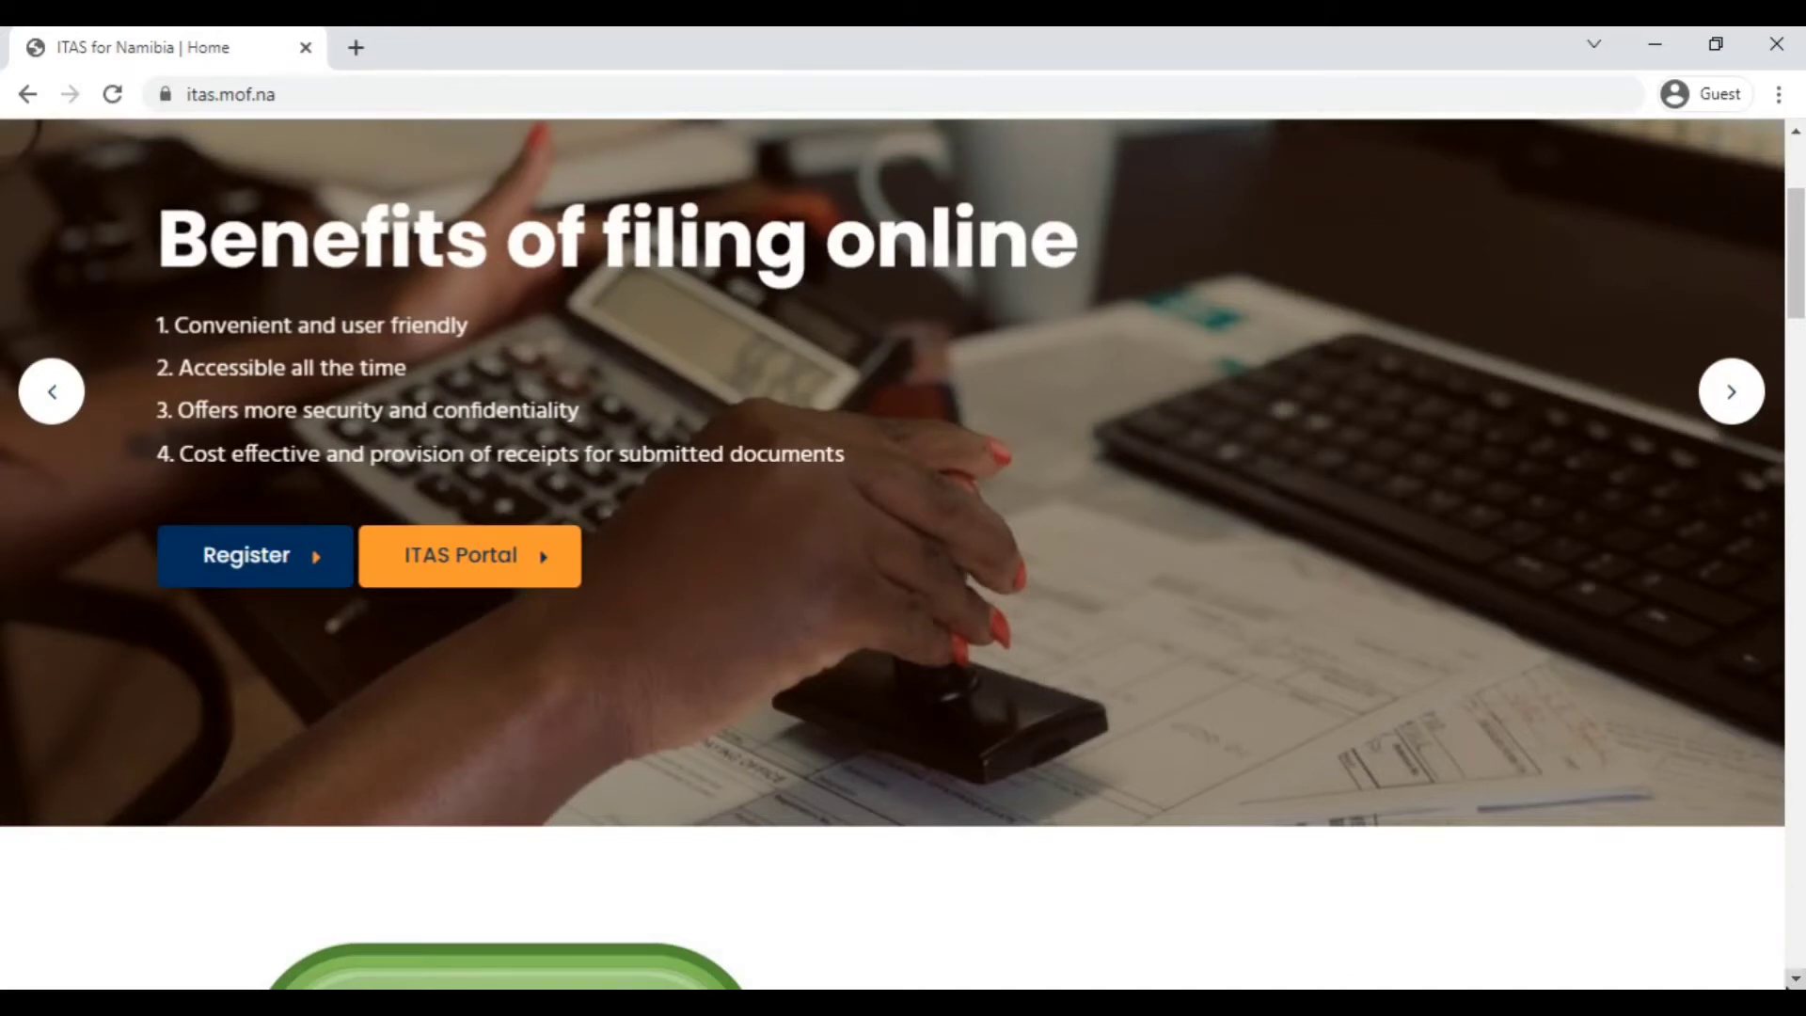
pyautogui.click(1794, 982)
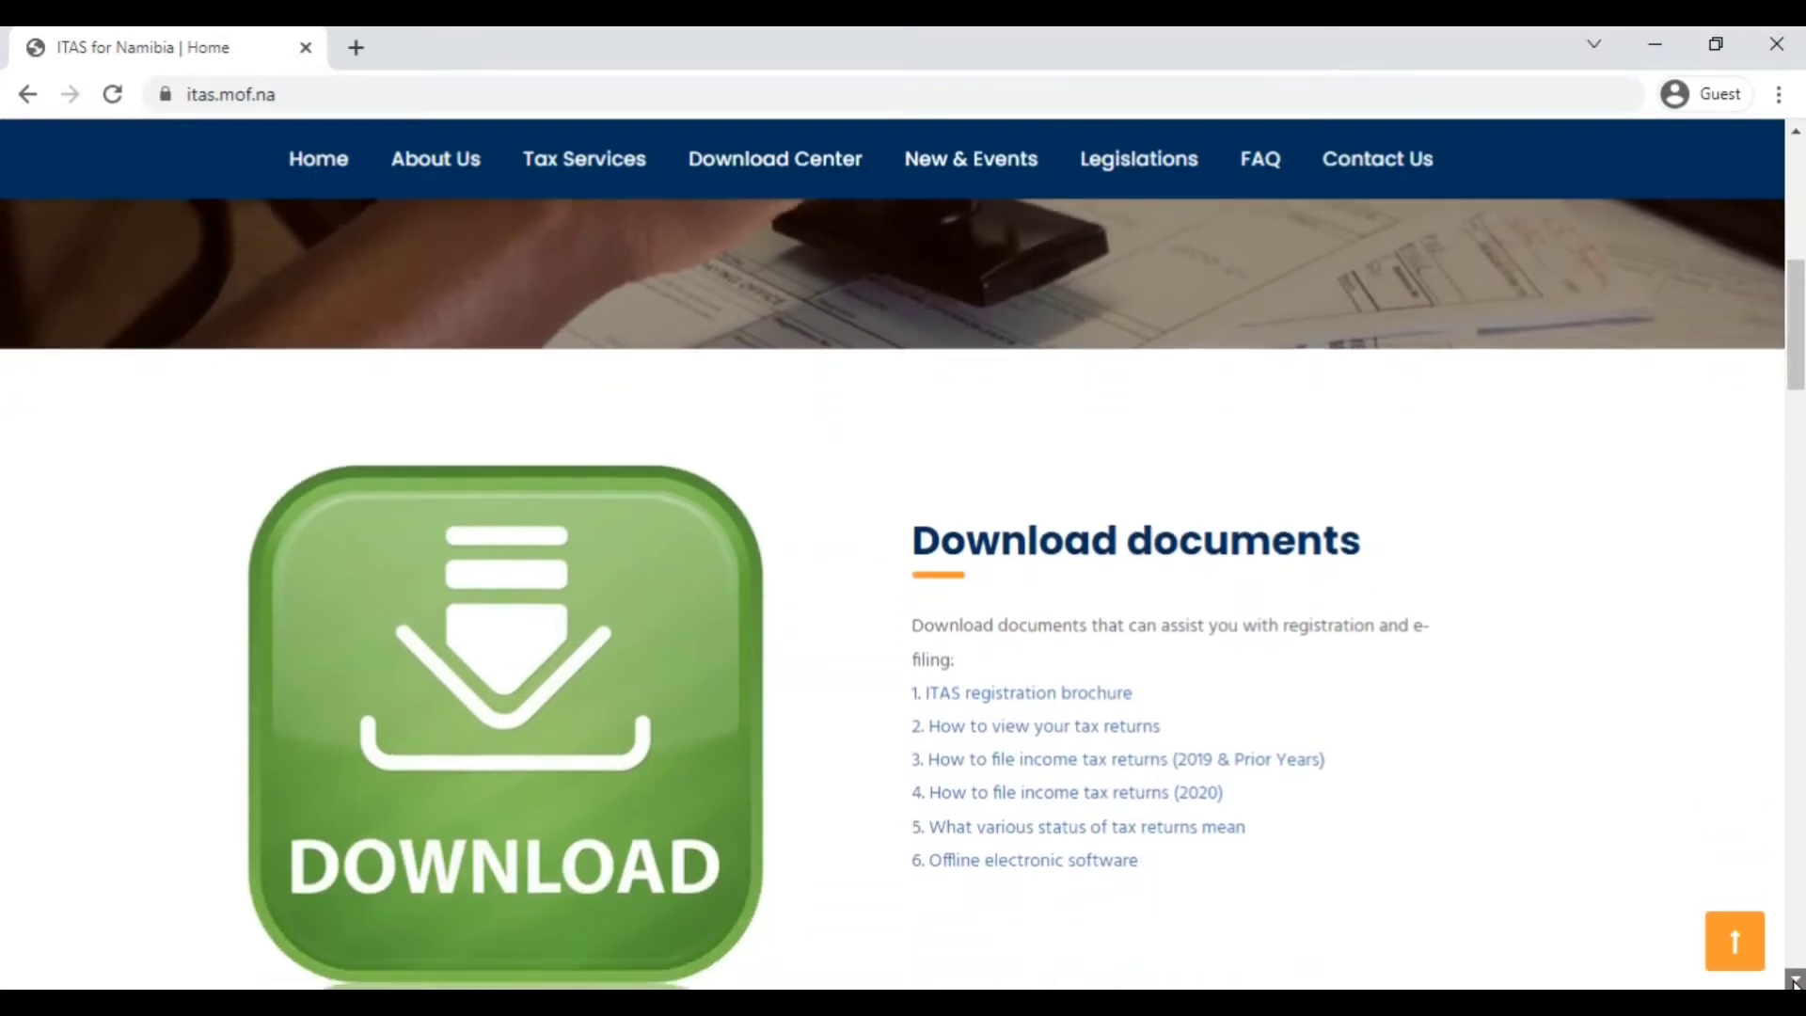
pyautogui.moveTo(1795, 981); pyautogui.dragTo(1794, 981)
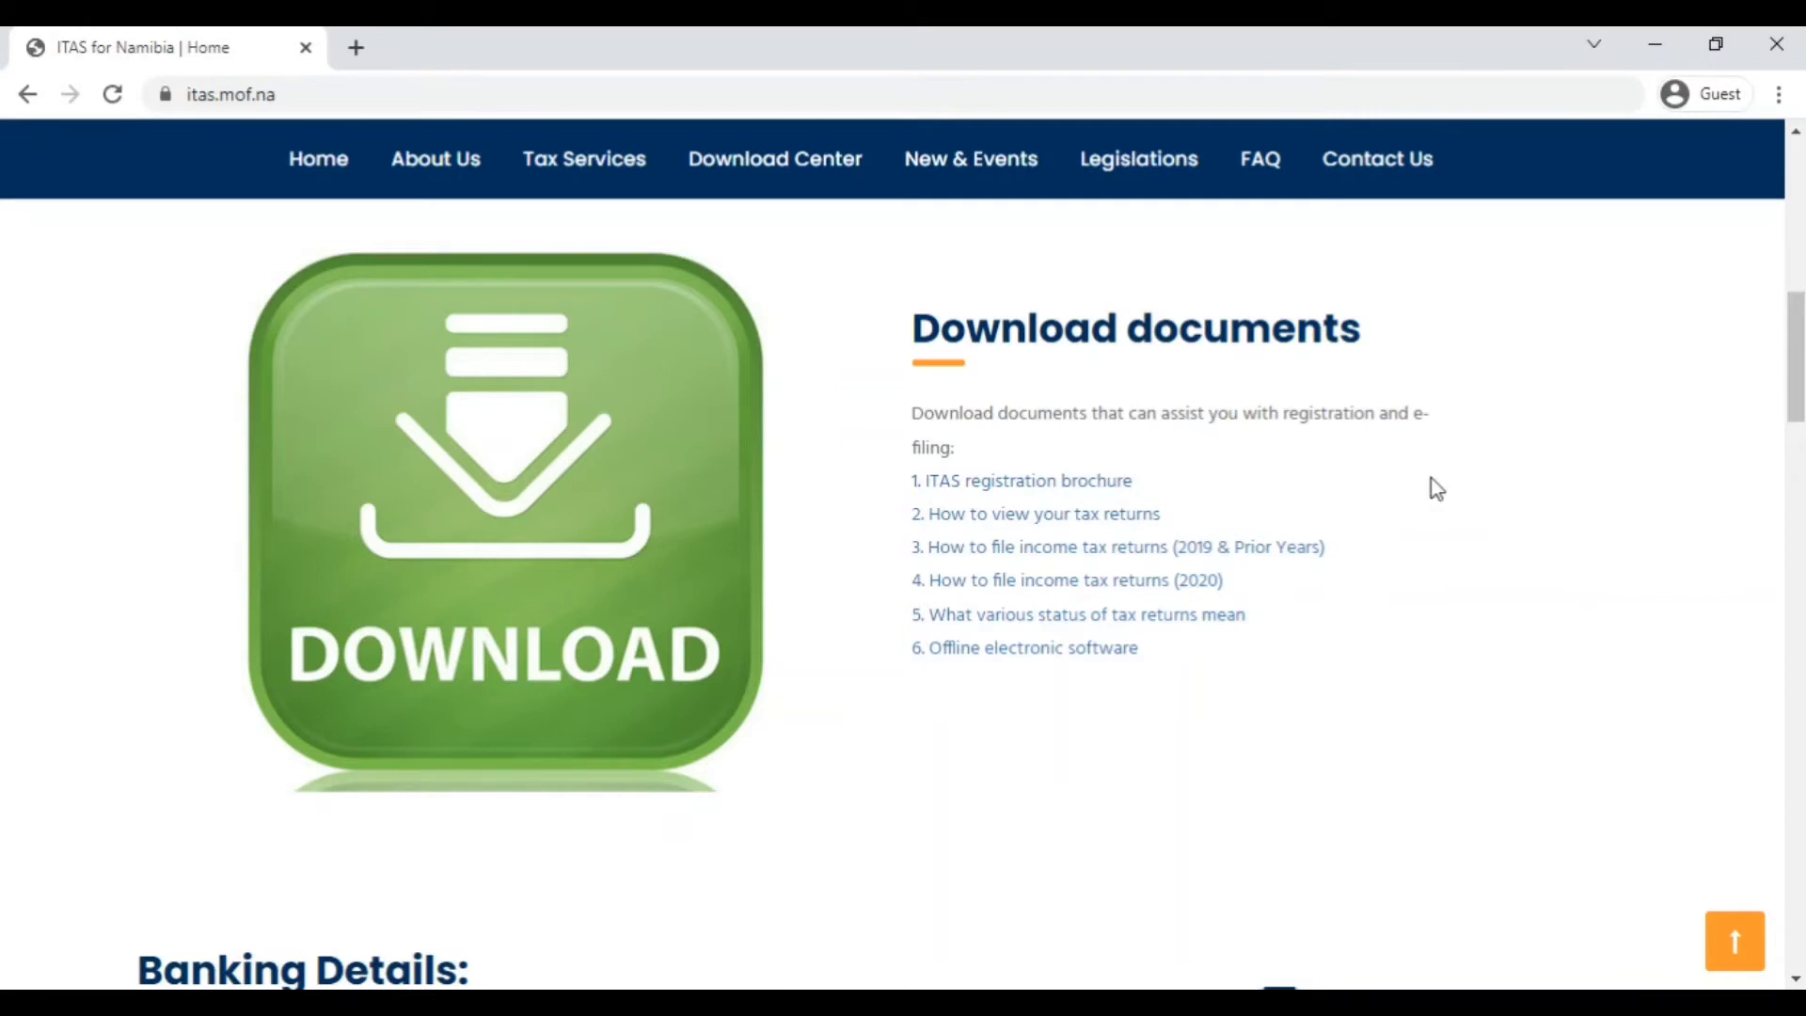
# Open the ITAS registration brochure PDF, read through it, and go back to the ITAS site.
pyautogui.click(1100, 483)
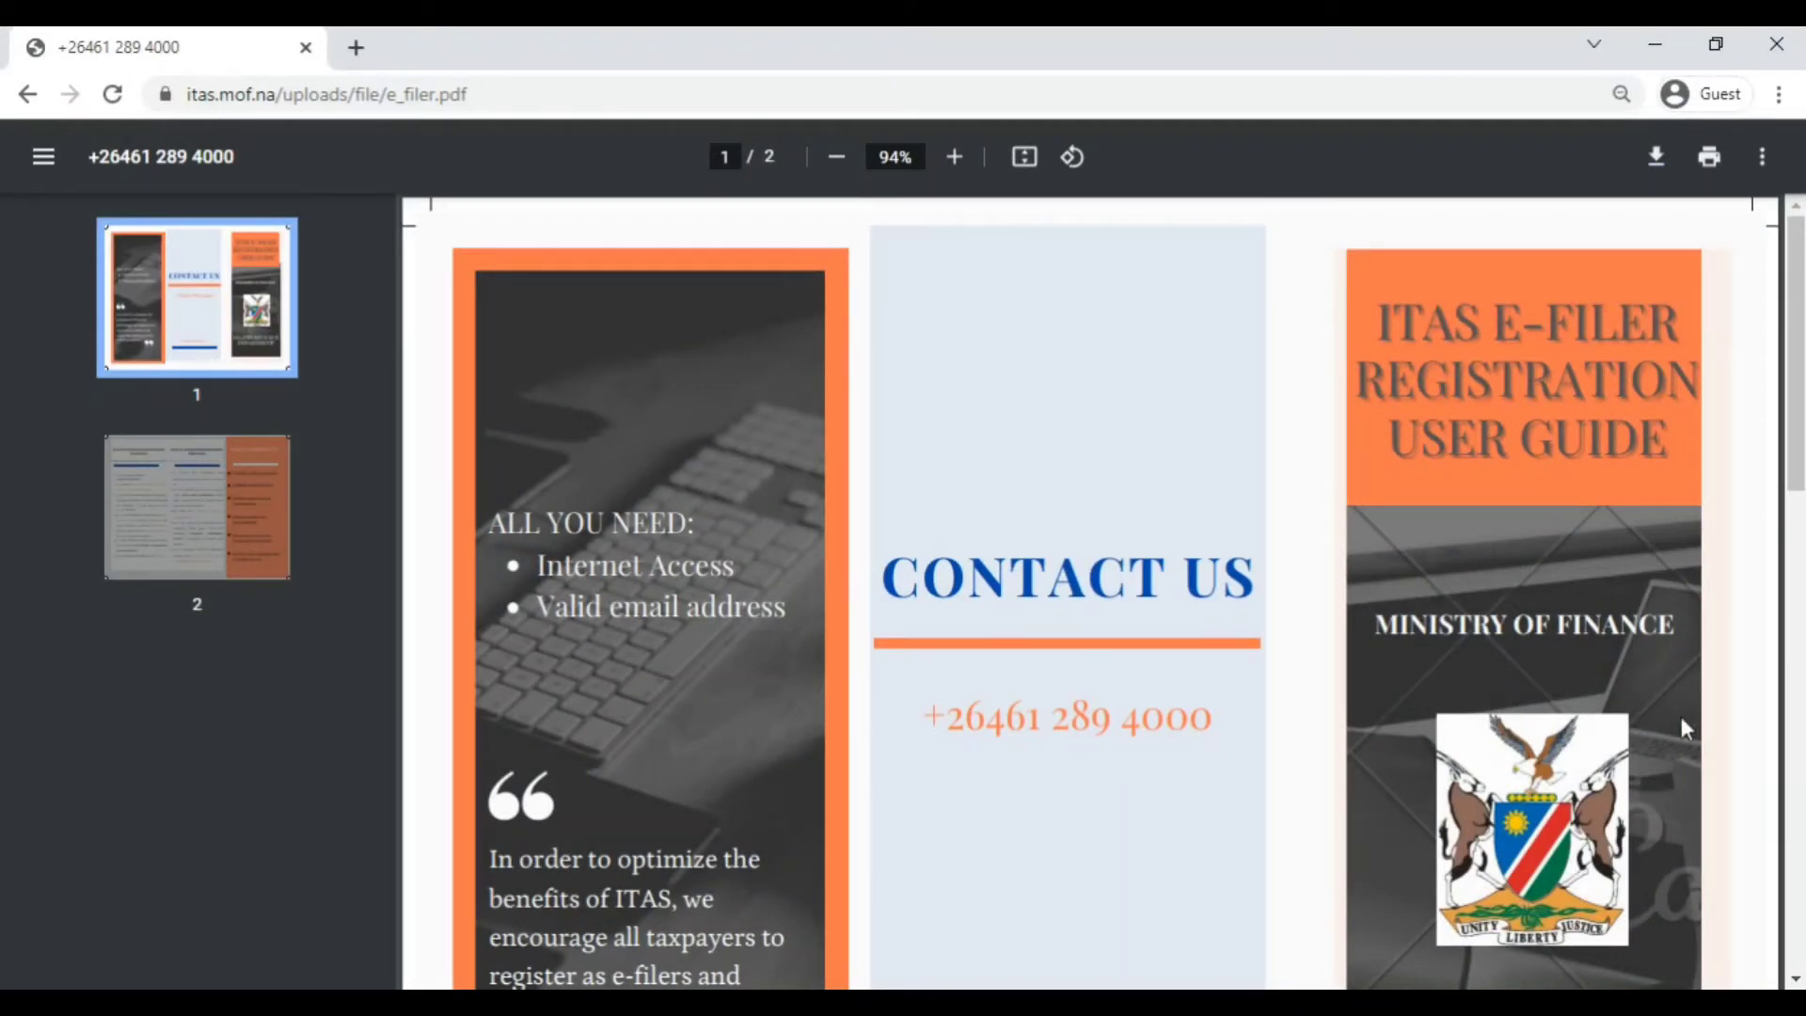
pyautogui.scroll(-10, 1797, 981)
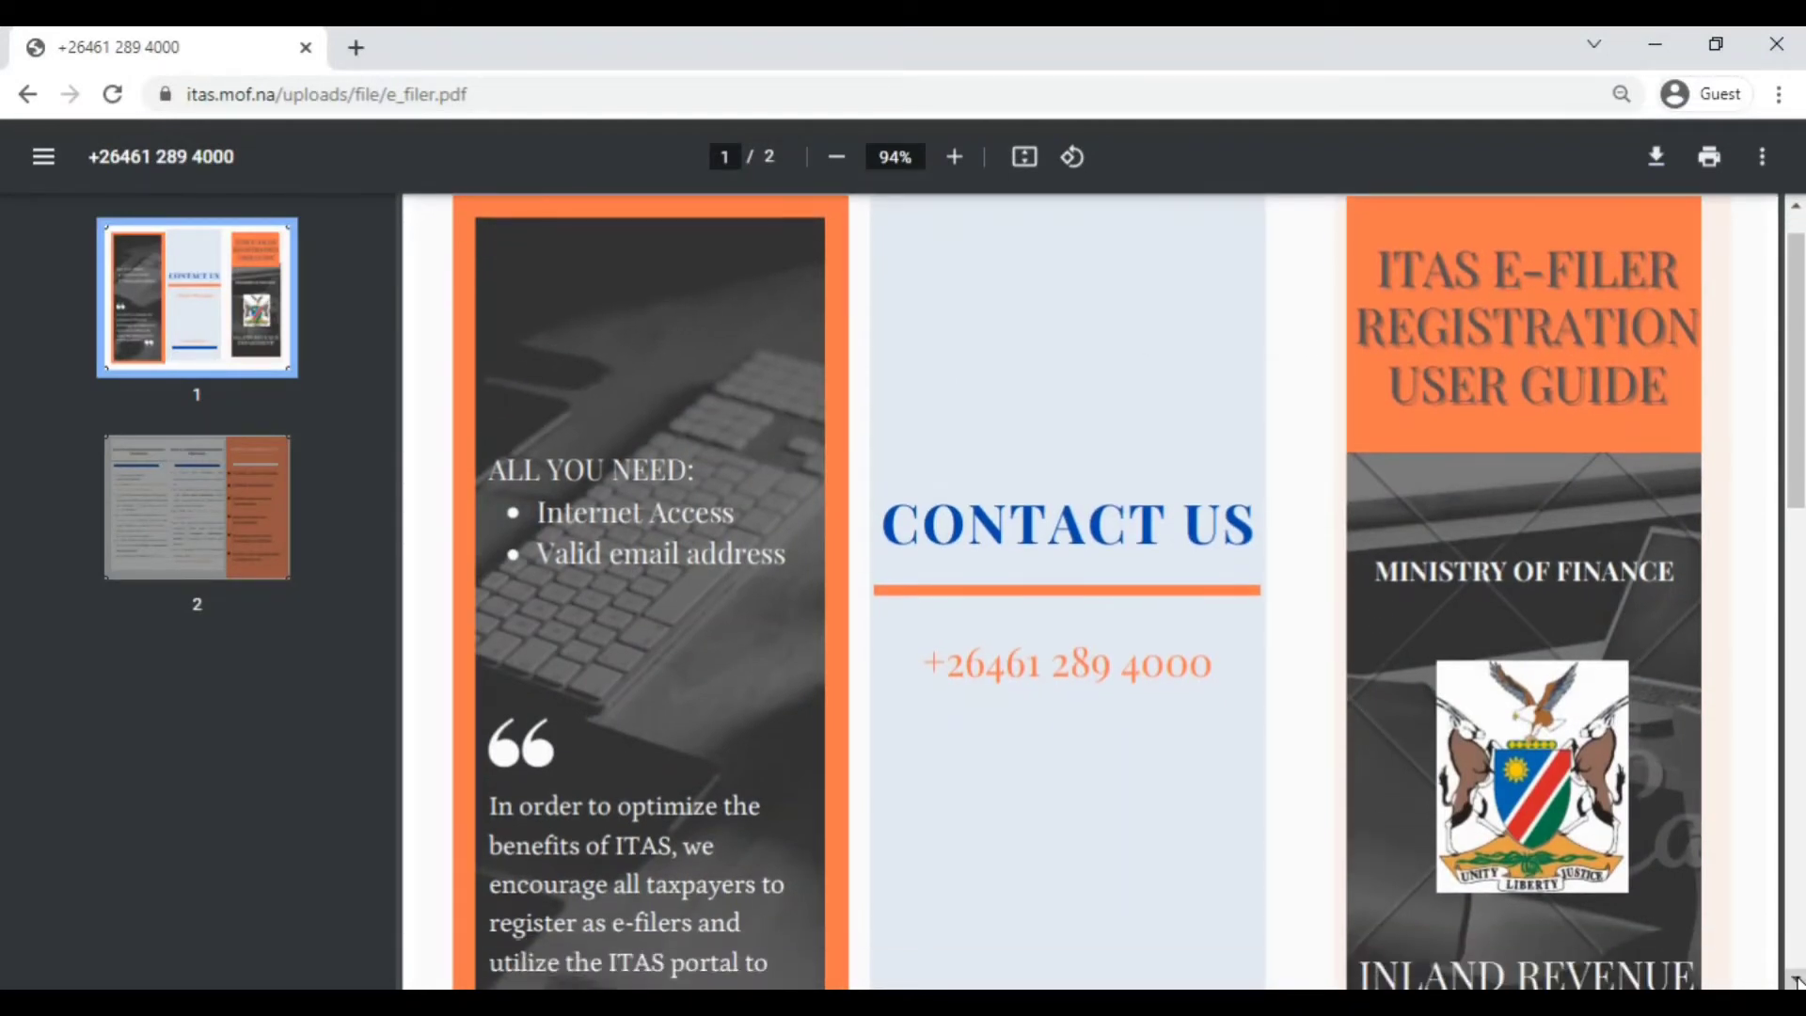
pyautogui.scroll(-3, 1797, 982)
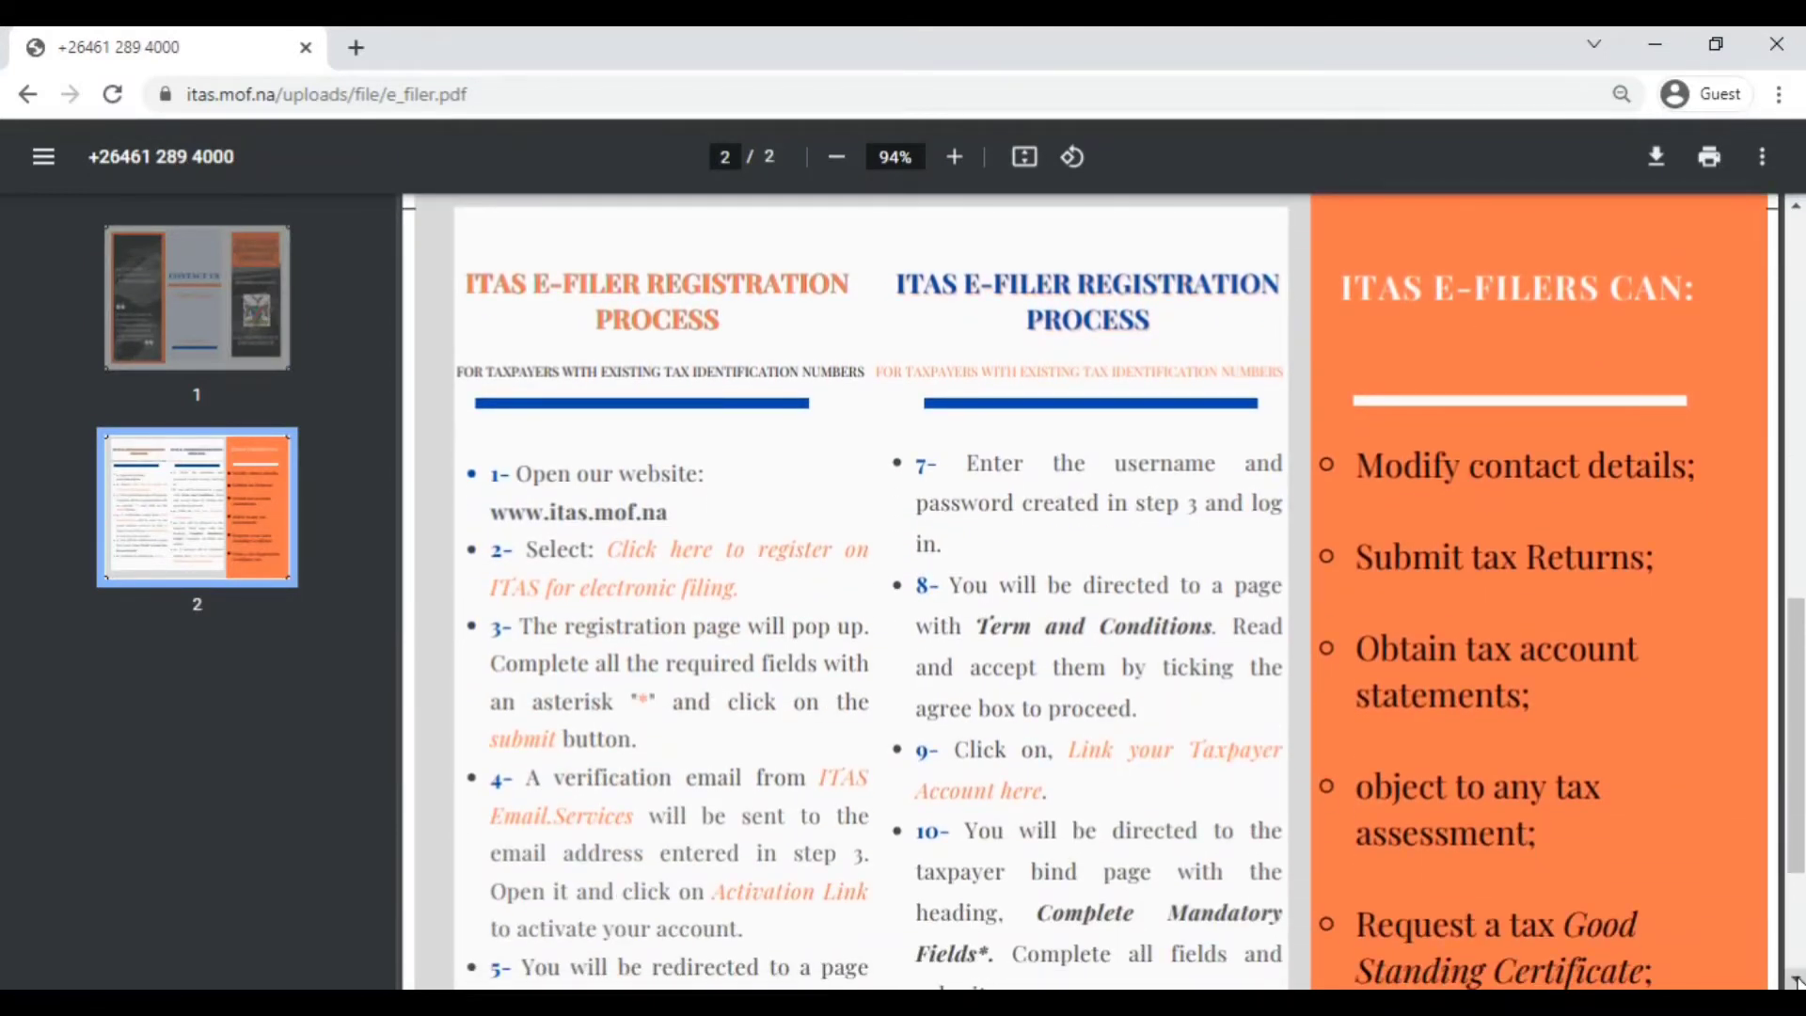
pyautogui.scroll(-1, 1797, 982)
pyautogui.scroll(-4, 1797, 981)
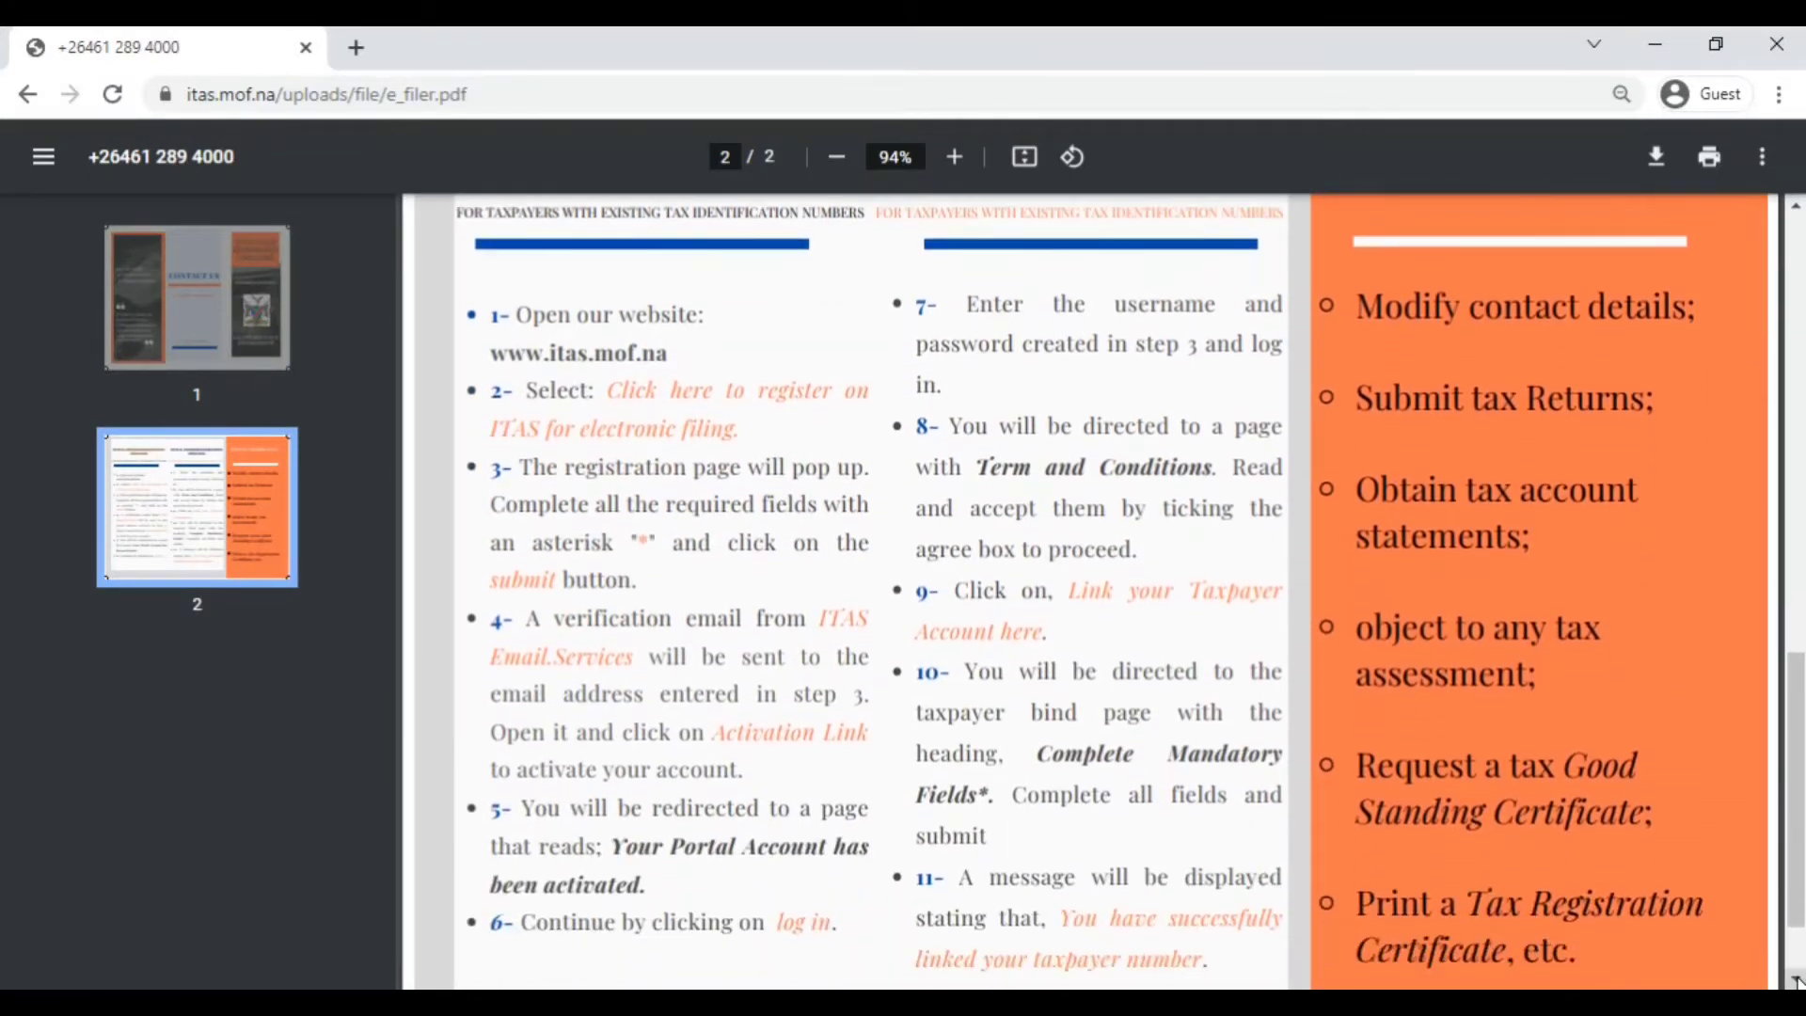
pyautogui.scroll(-1, 1796, 982)
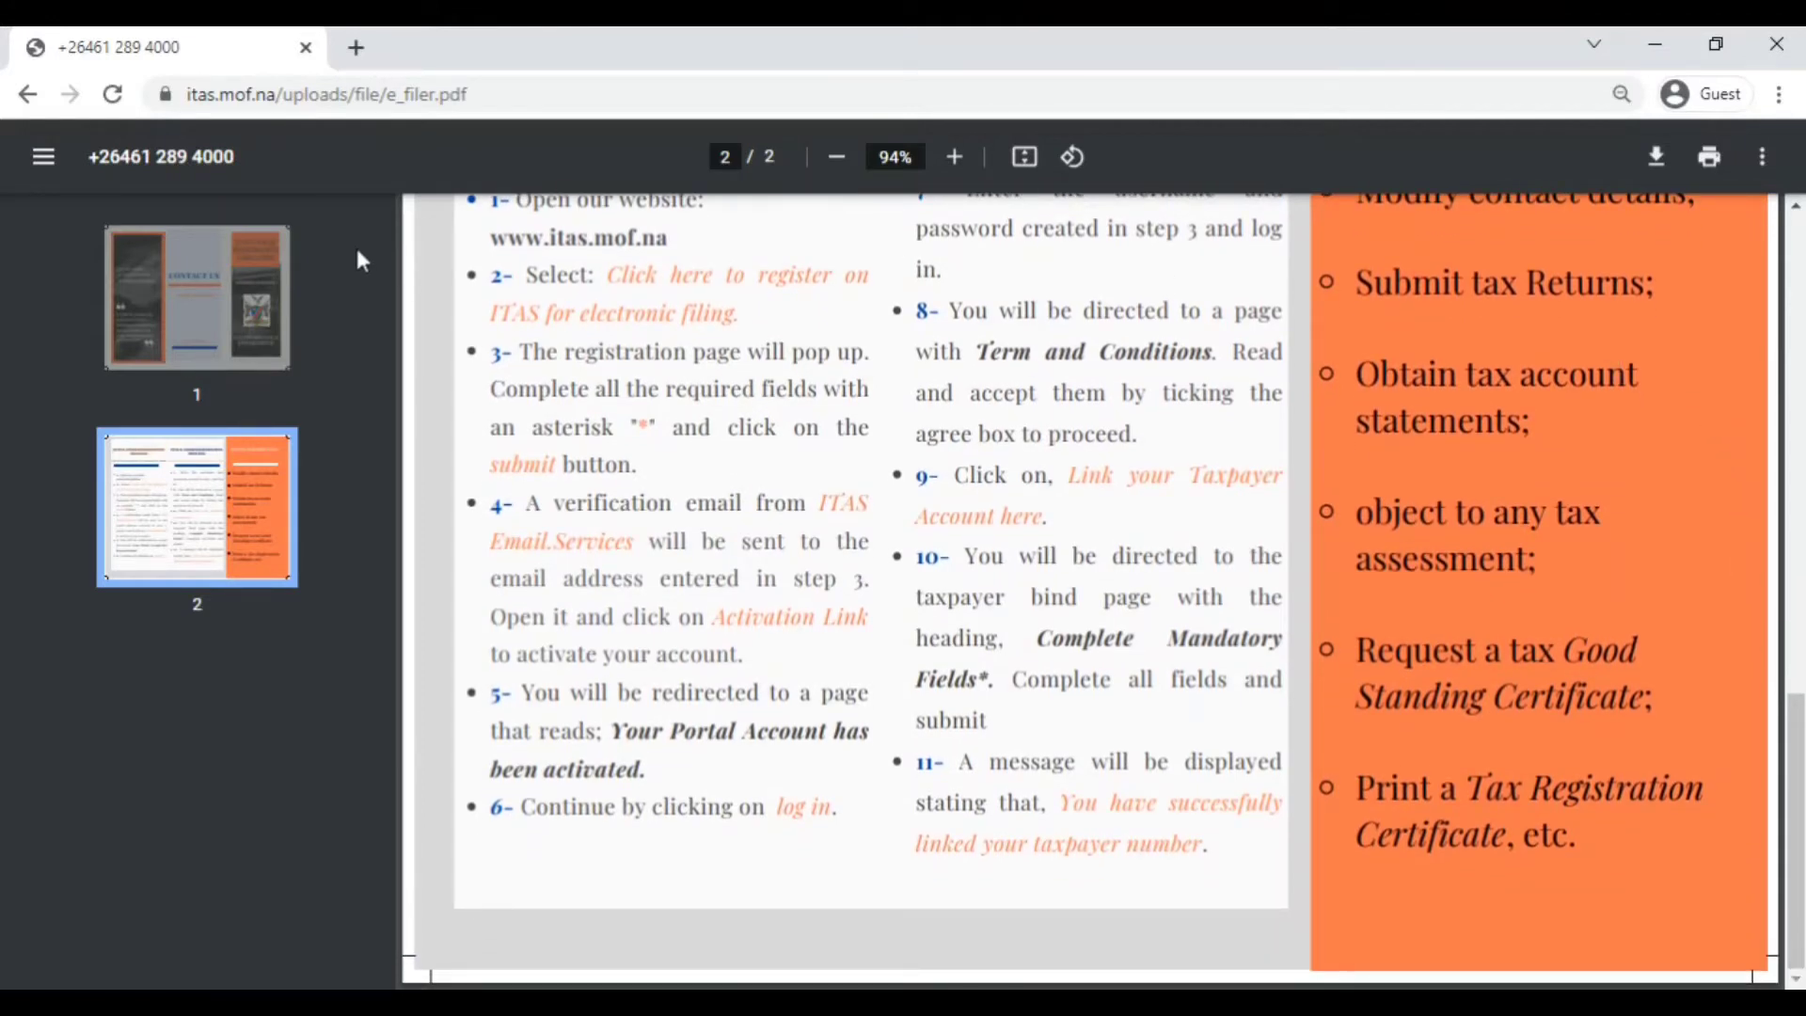
pyautogui.click(28, 98)
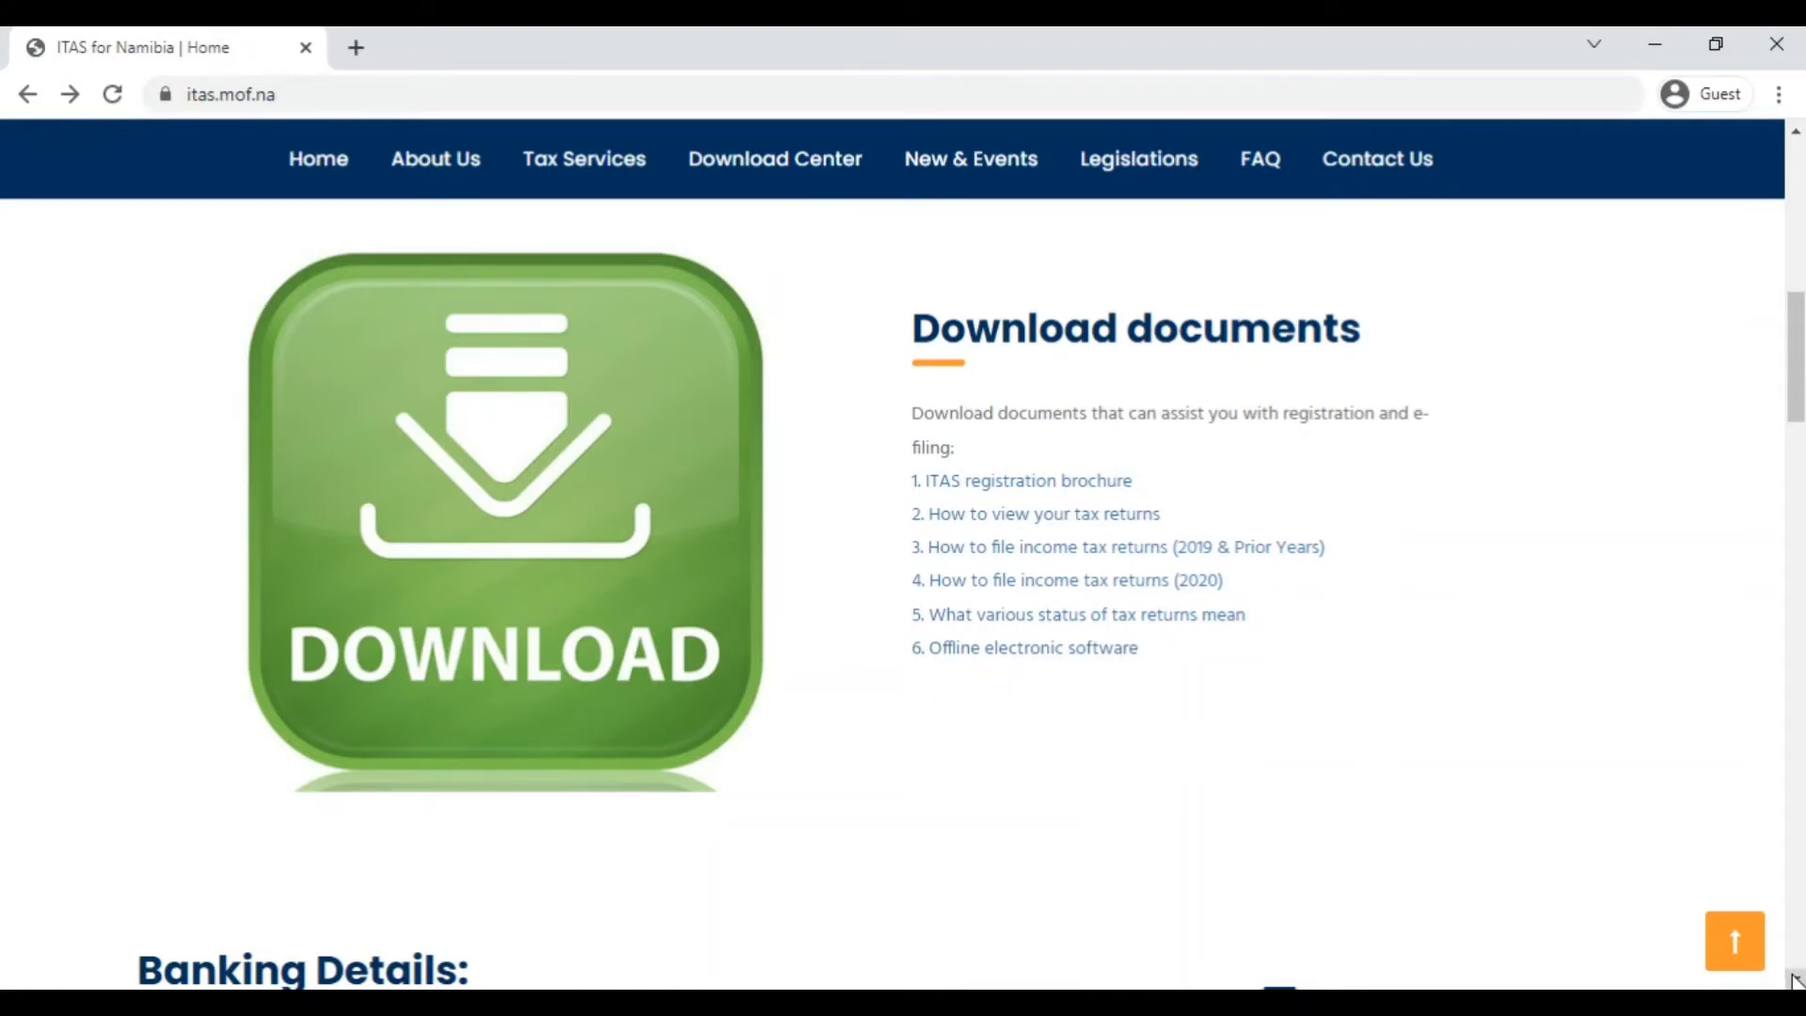
pyautogui.scroll(-2, 1795, 980)
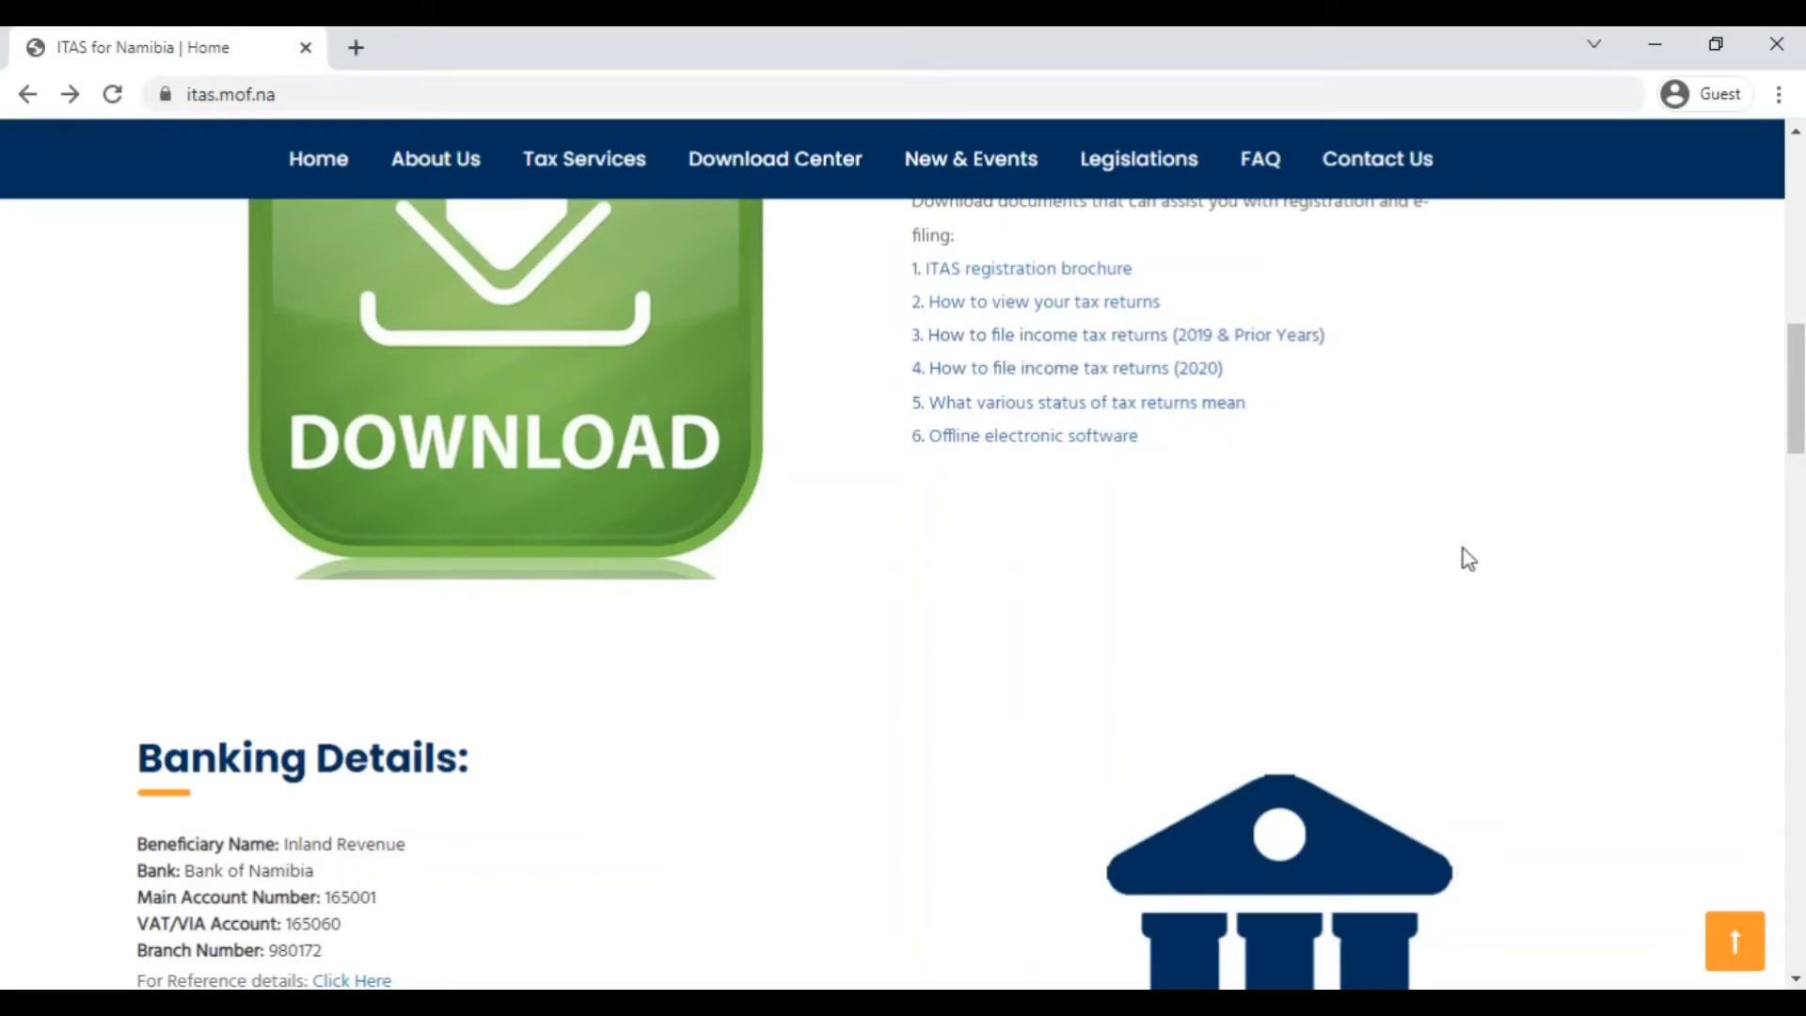
pyautogui.click(1797, 979)
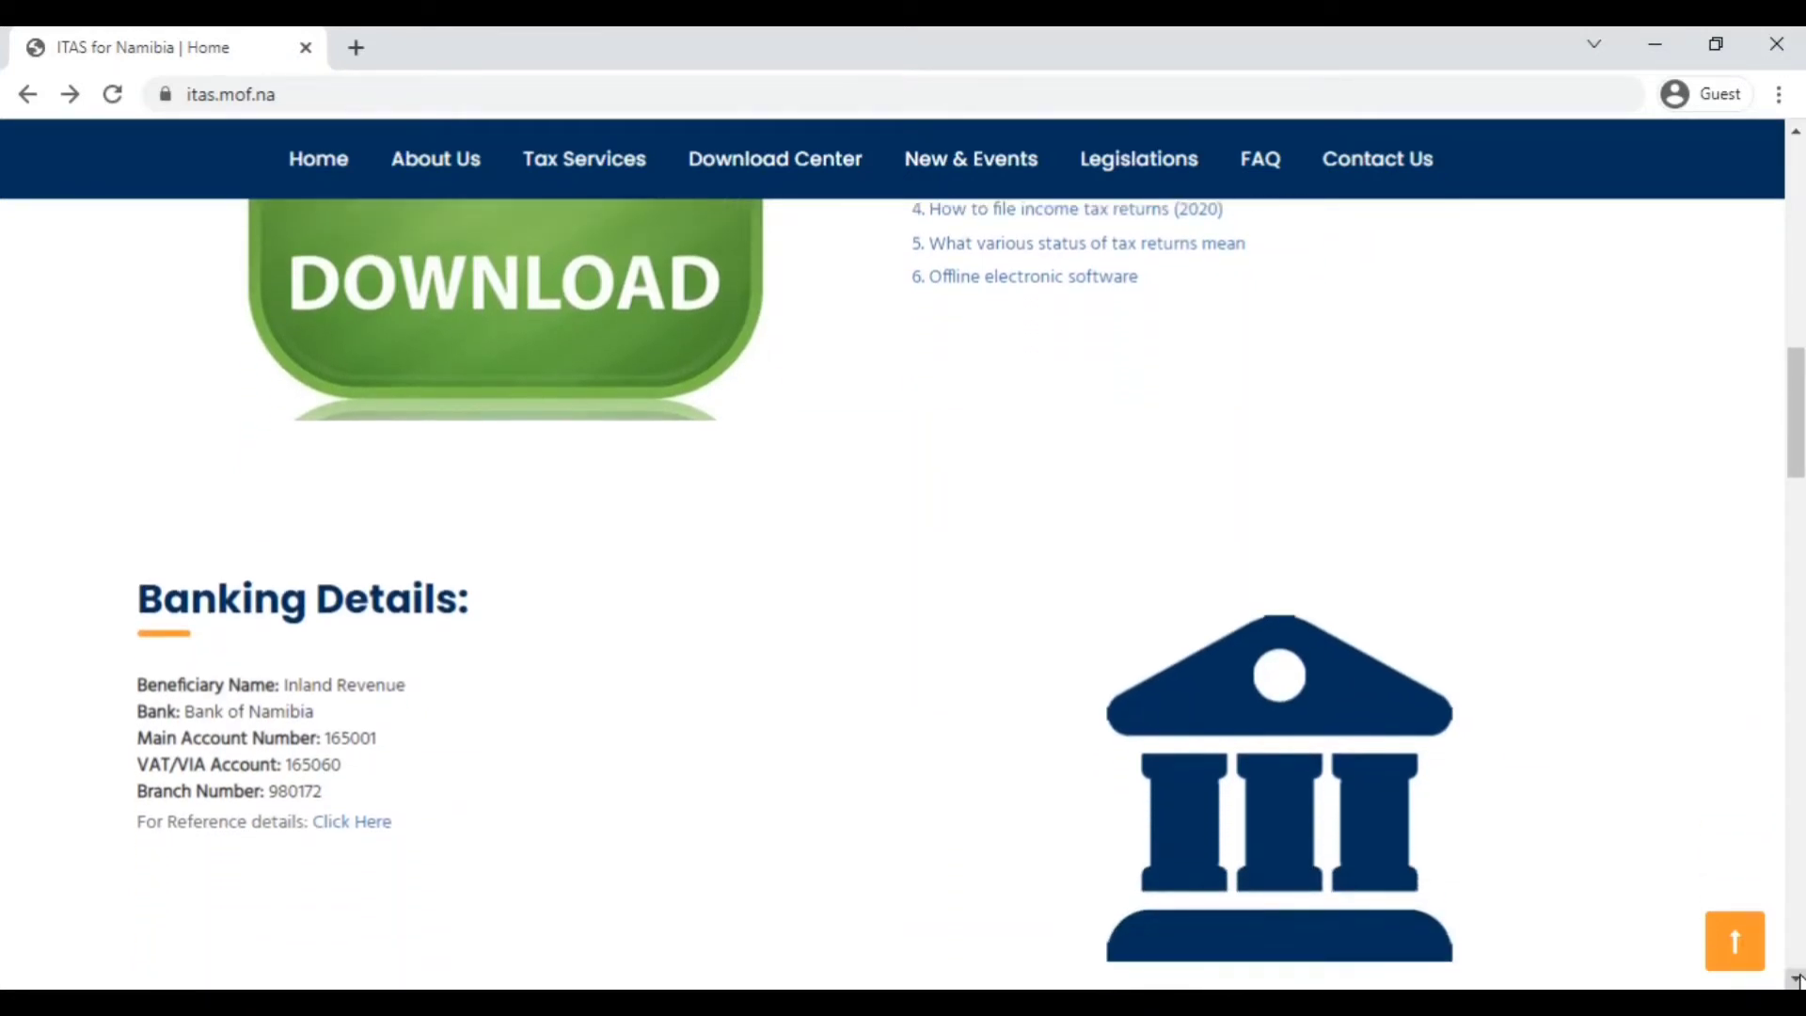
pyautogui.click(1797, 980)
pyautogui.click(1797, 980)
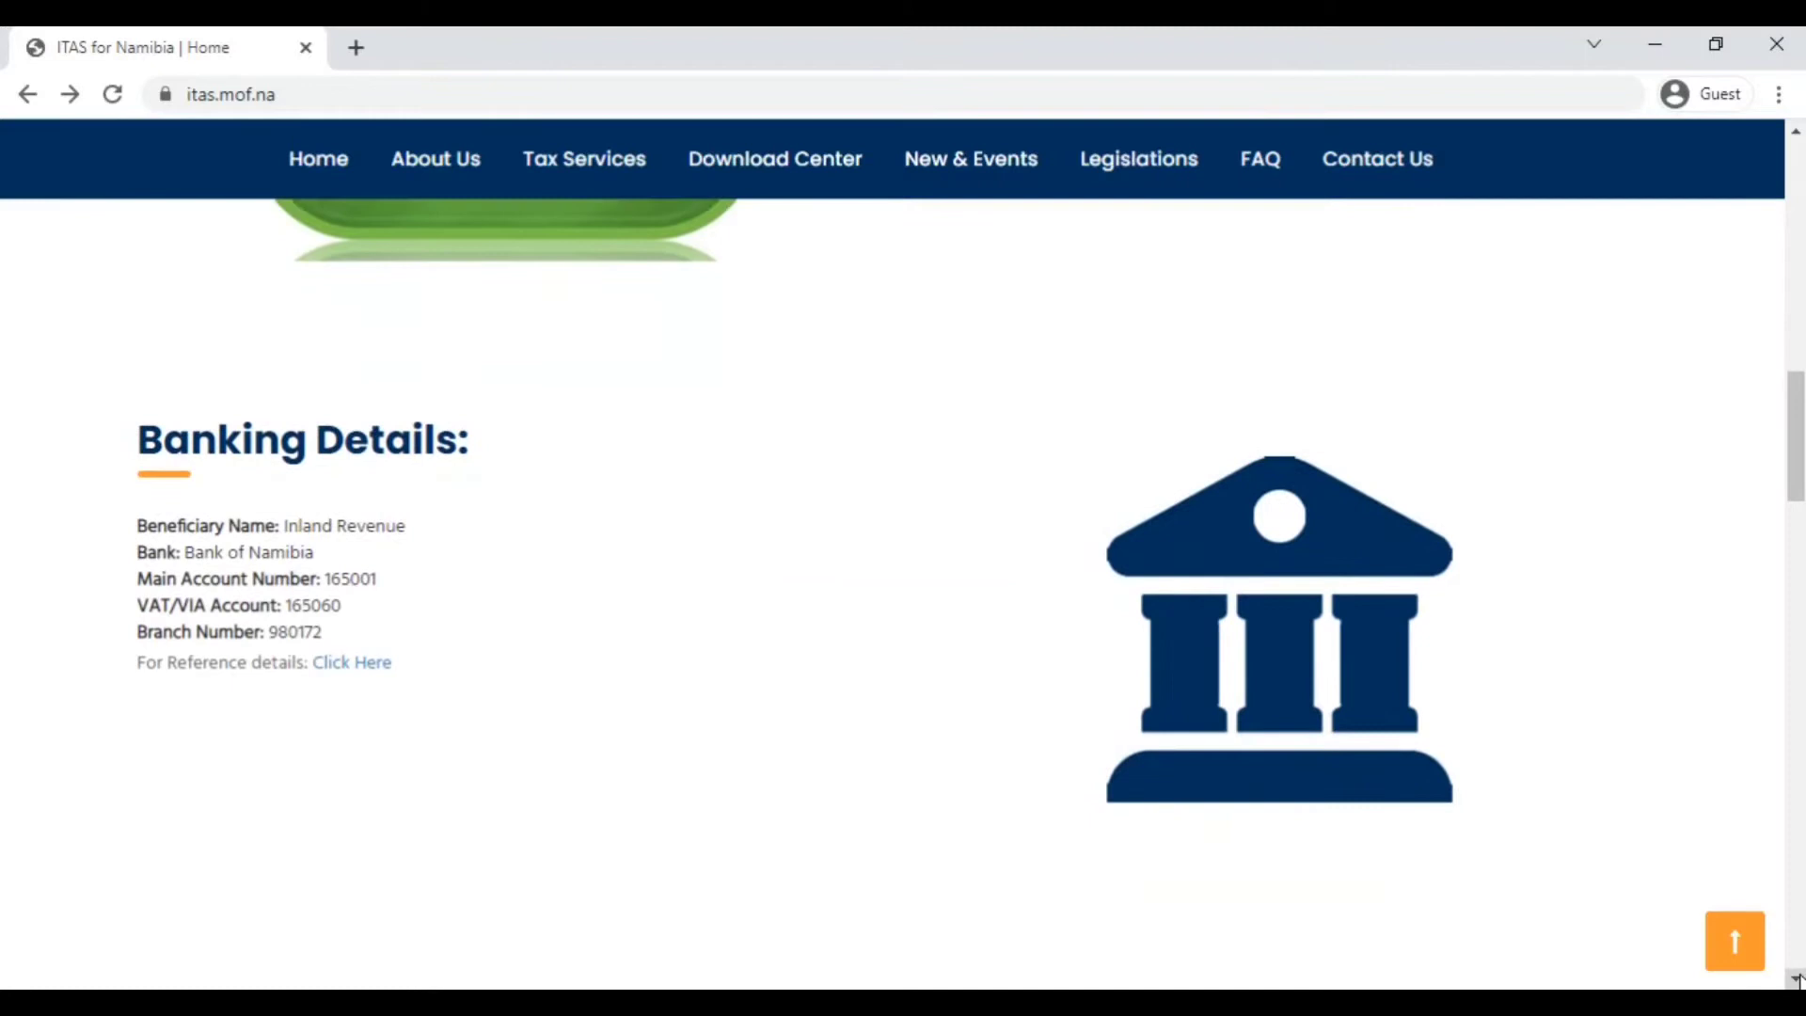
pyautogui.click(1797, 979)
pyautogui.click(1797, 979)
pyautogui.click(1797, 979)
pyautogui.click(1796, 980)
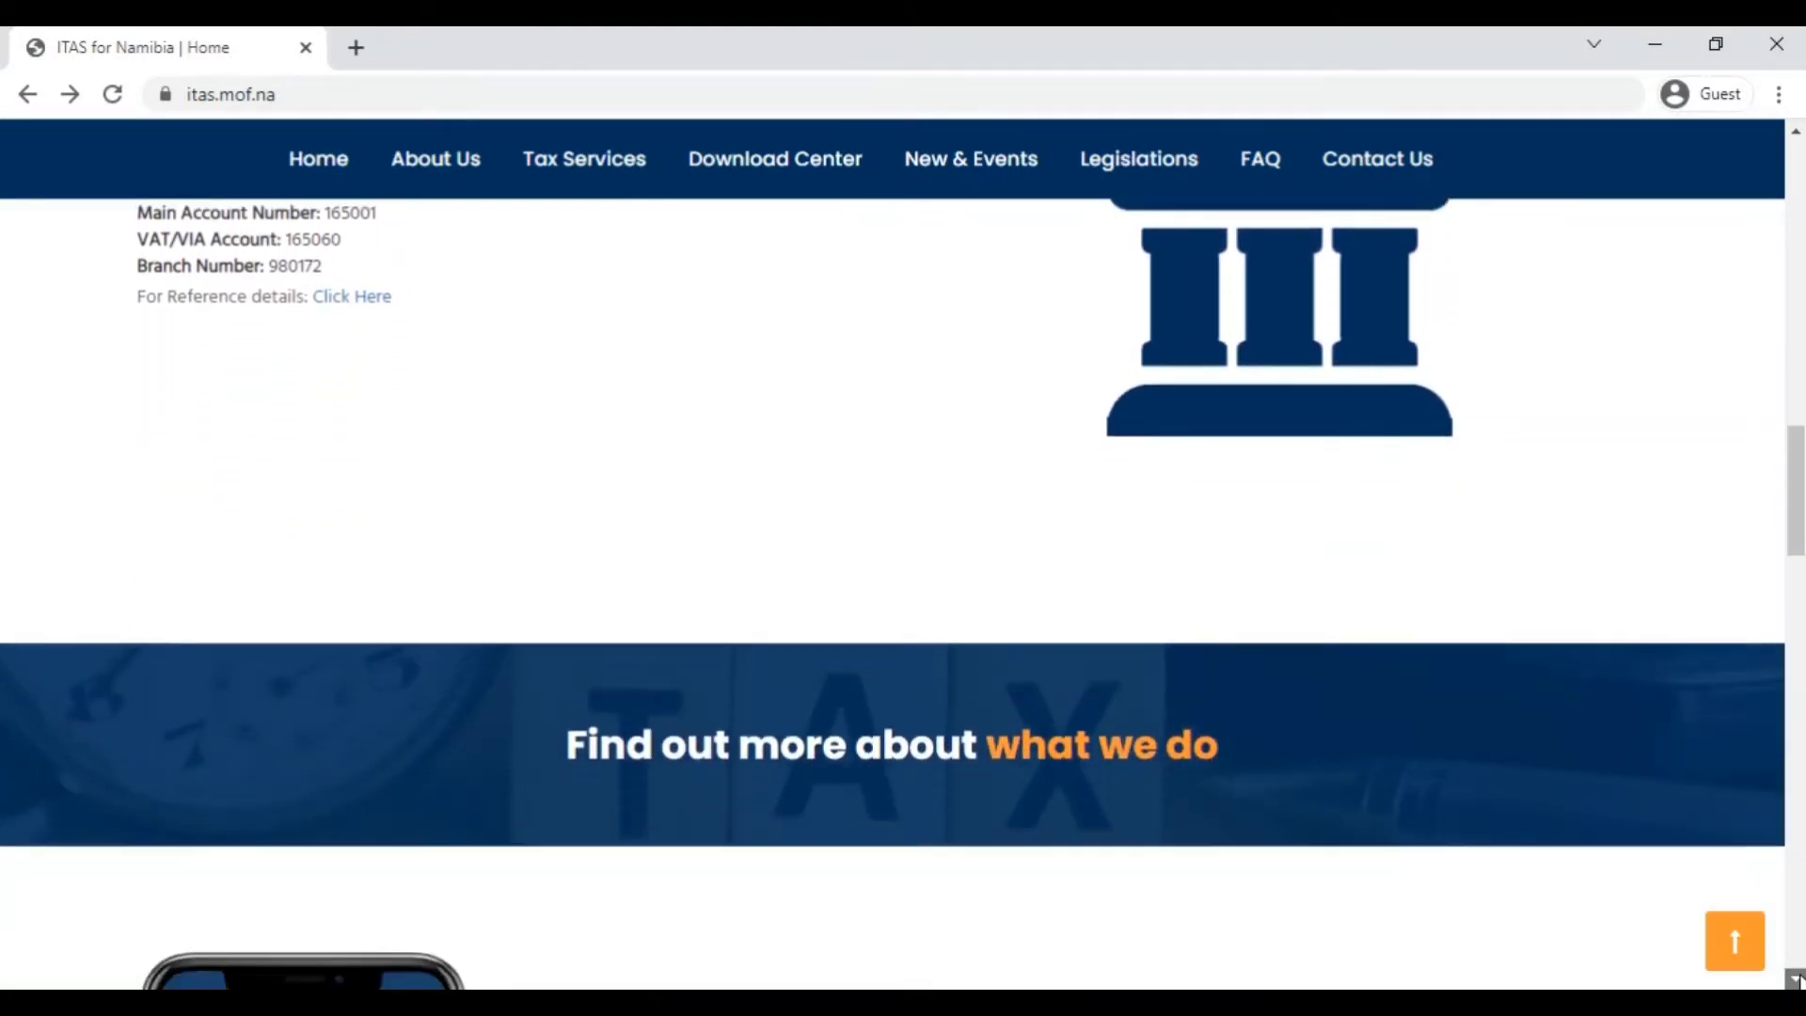
pyautogui.click(1797, 980)
pyautogui.click(1797, 980)
pyautogui.click(1797, 979)
pyautogui.click(1797, 979)
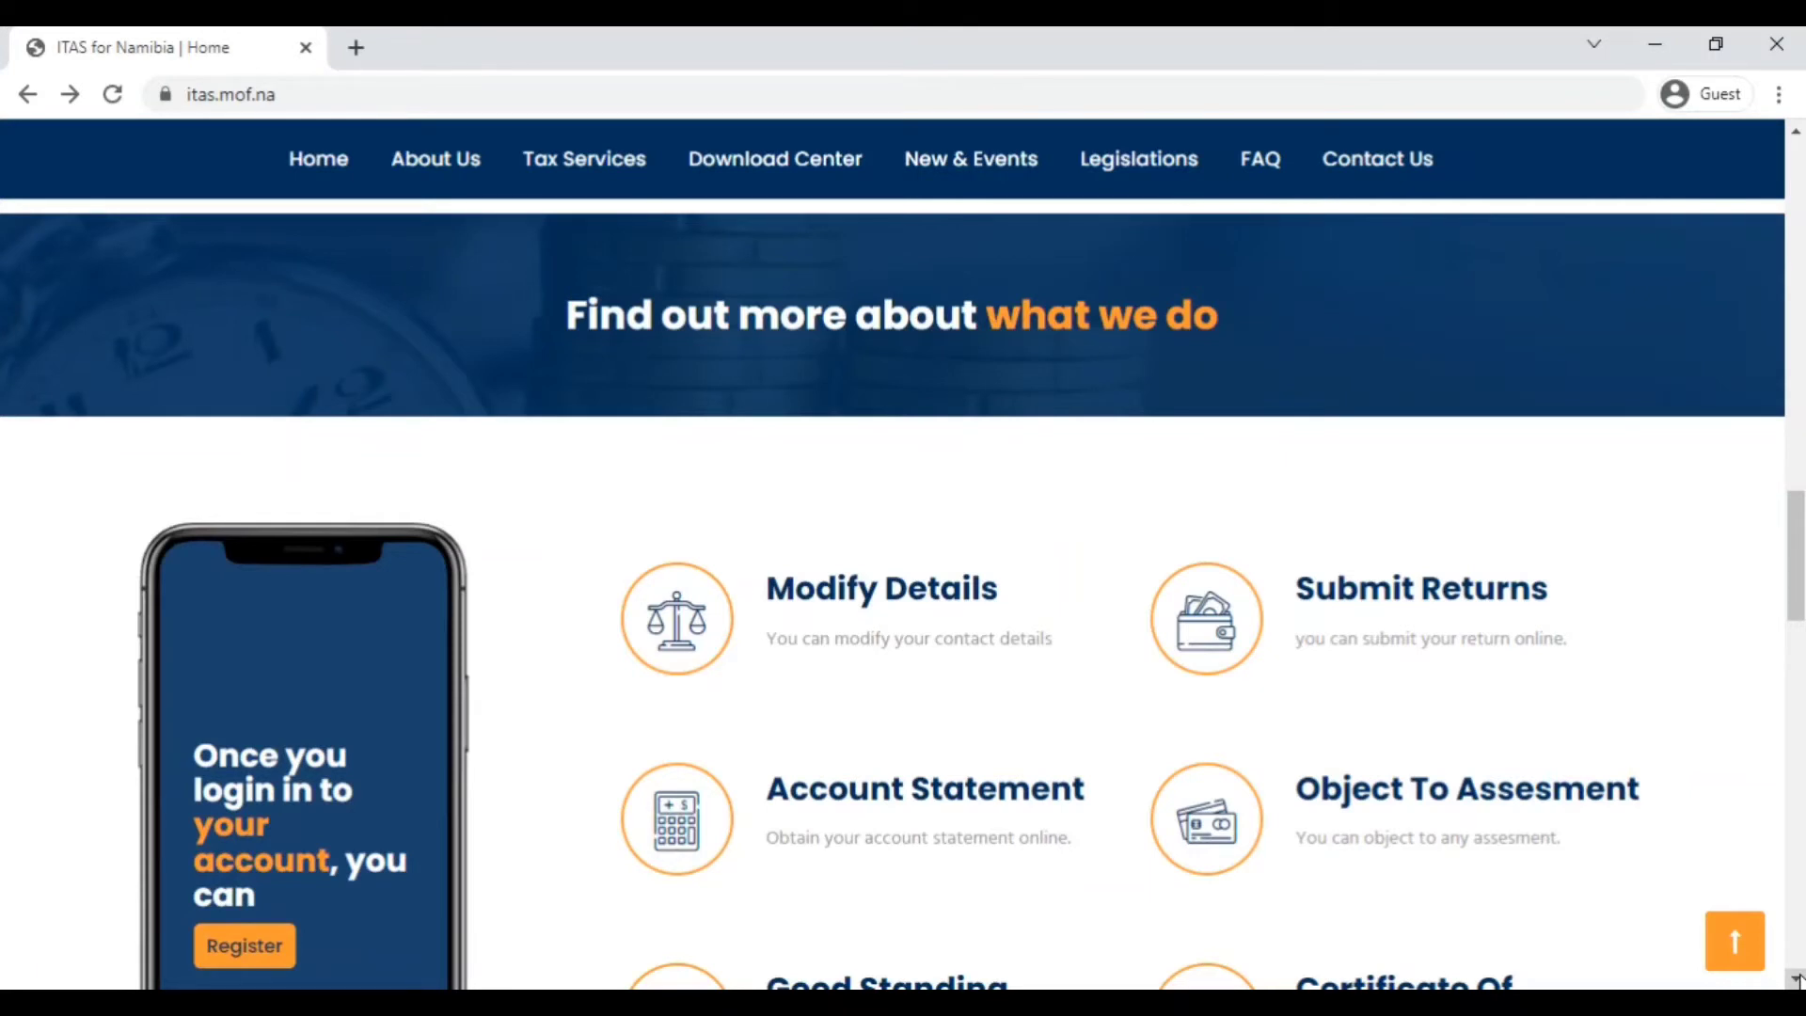
pyautogui.click(1797, 979)
pyautogui.click(1797, 980)
pyautogui.click(1797, 979)
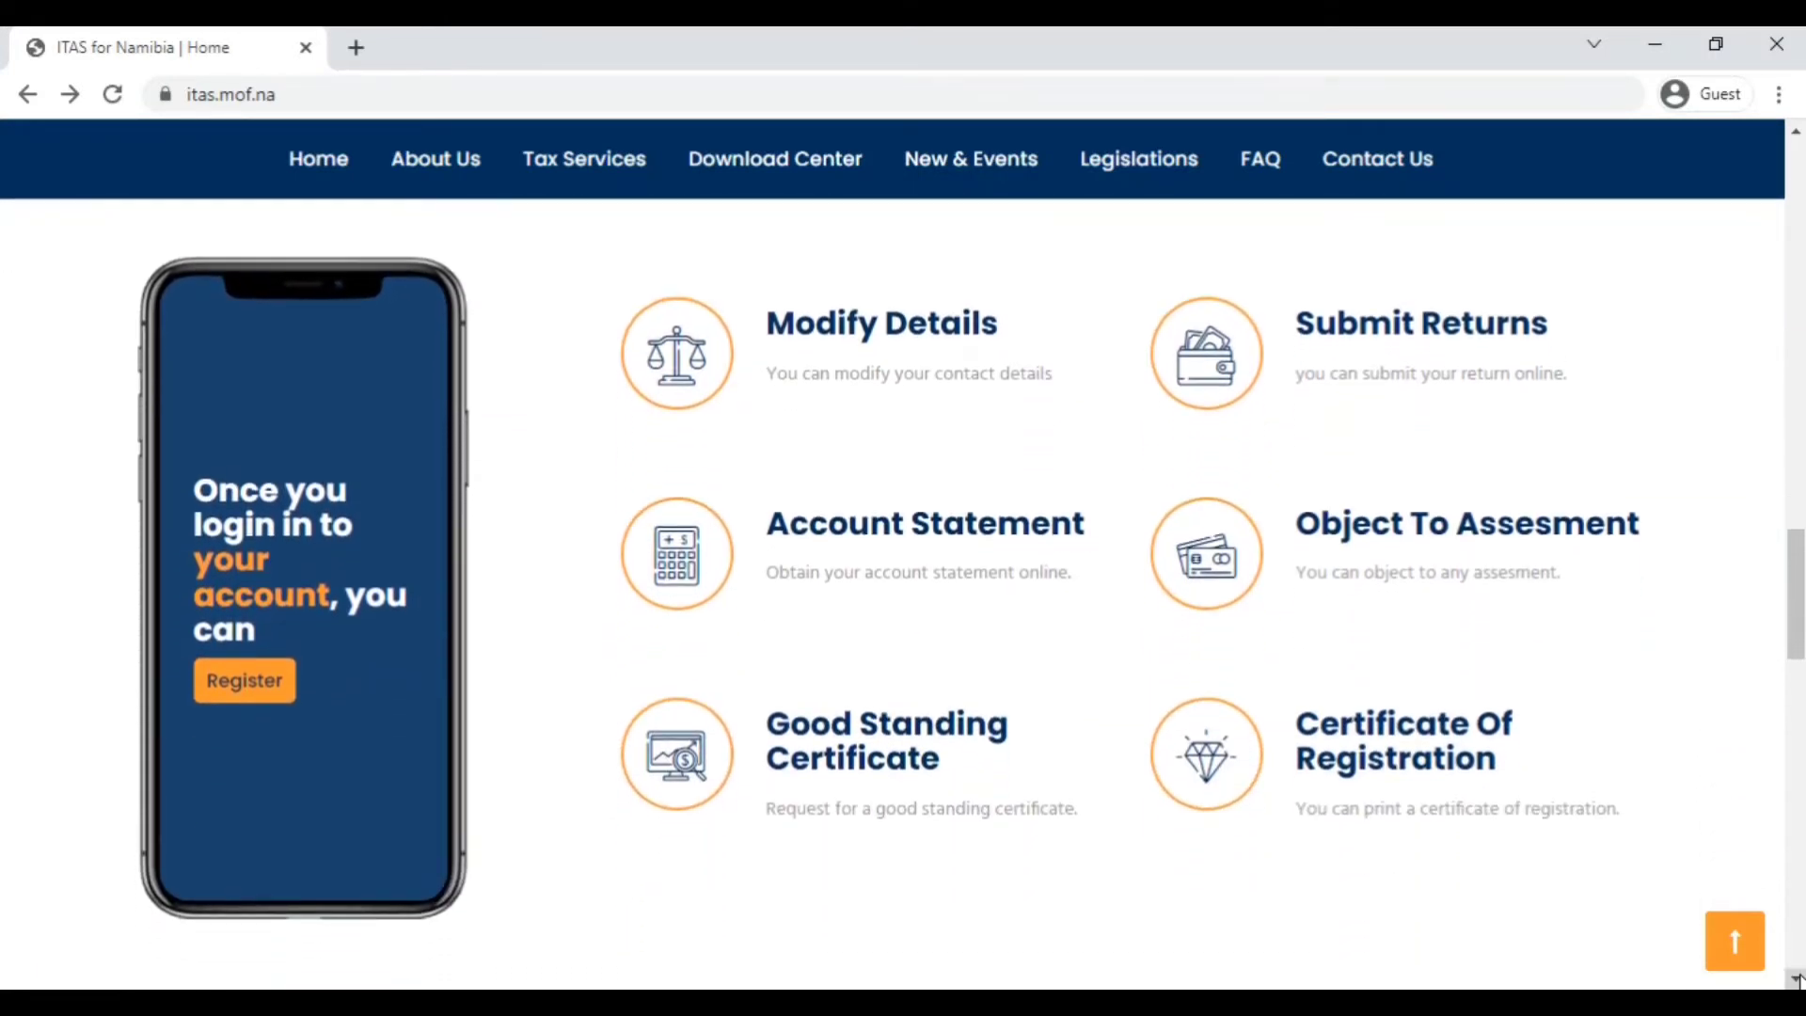
pyautogui.click(1797, 979)
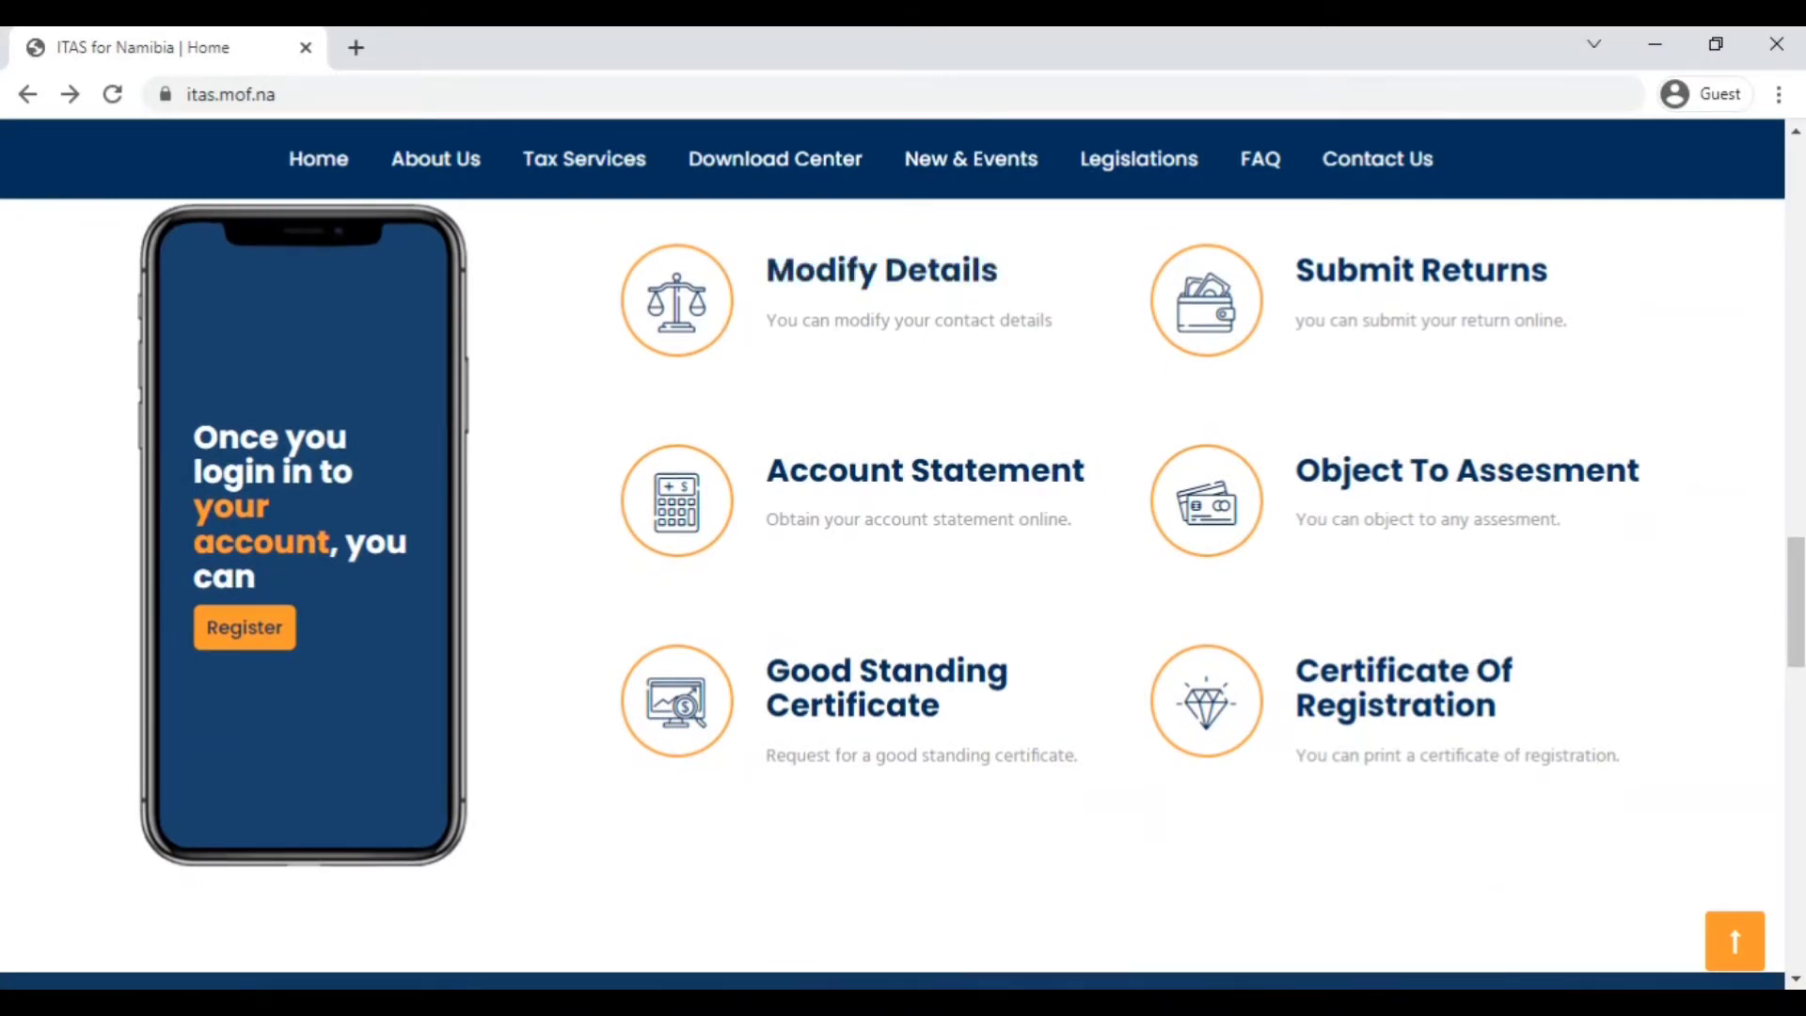
pyautogui.click(1797, 981)
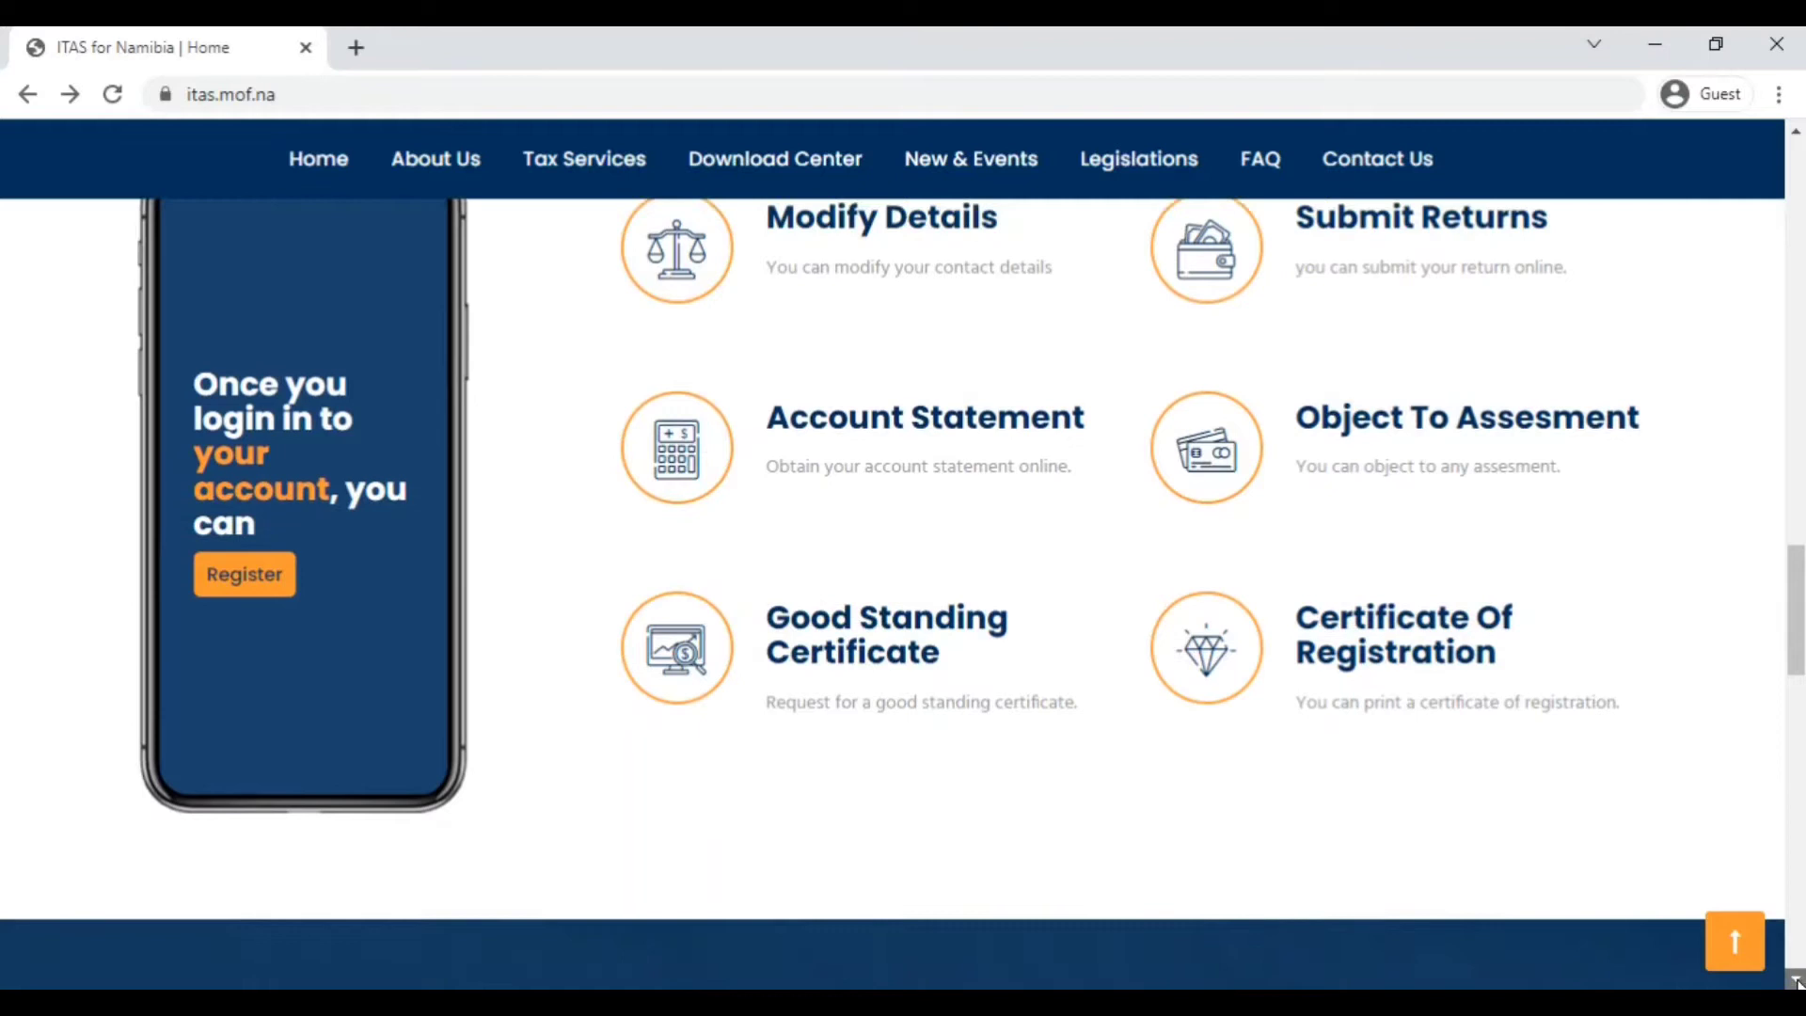
pyautogui.moveTo(1797, 981); pyautogui.dragTo(1796, 981)
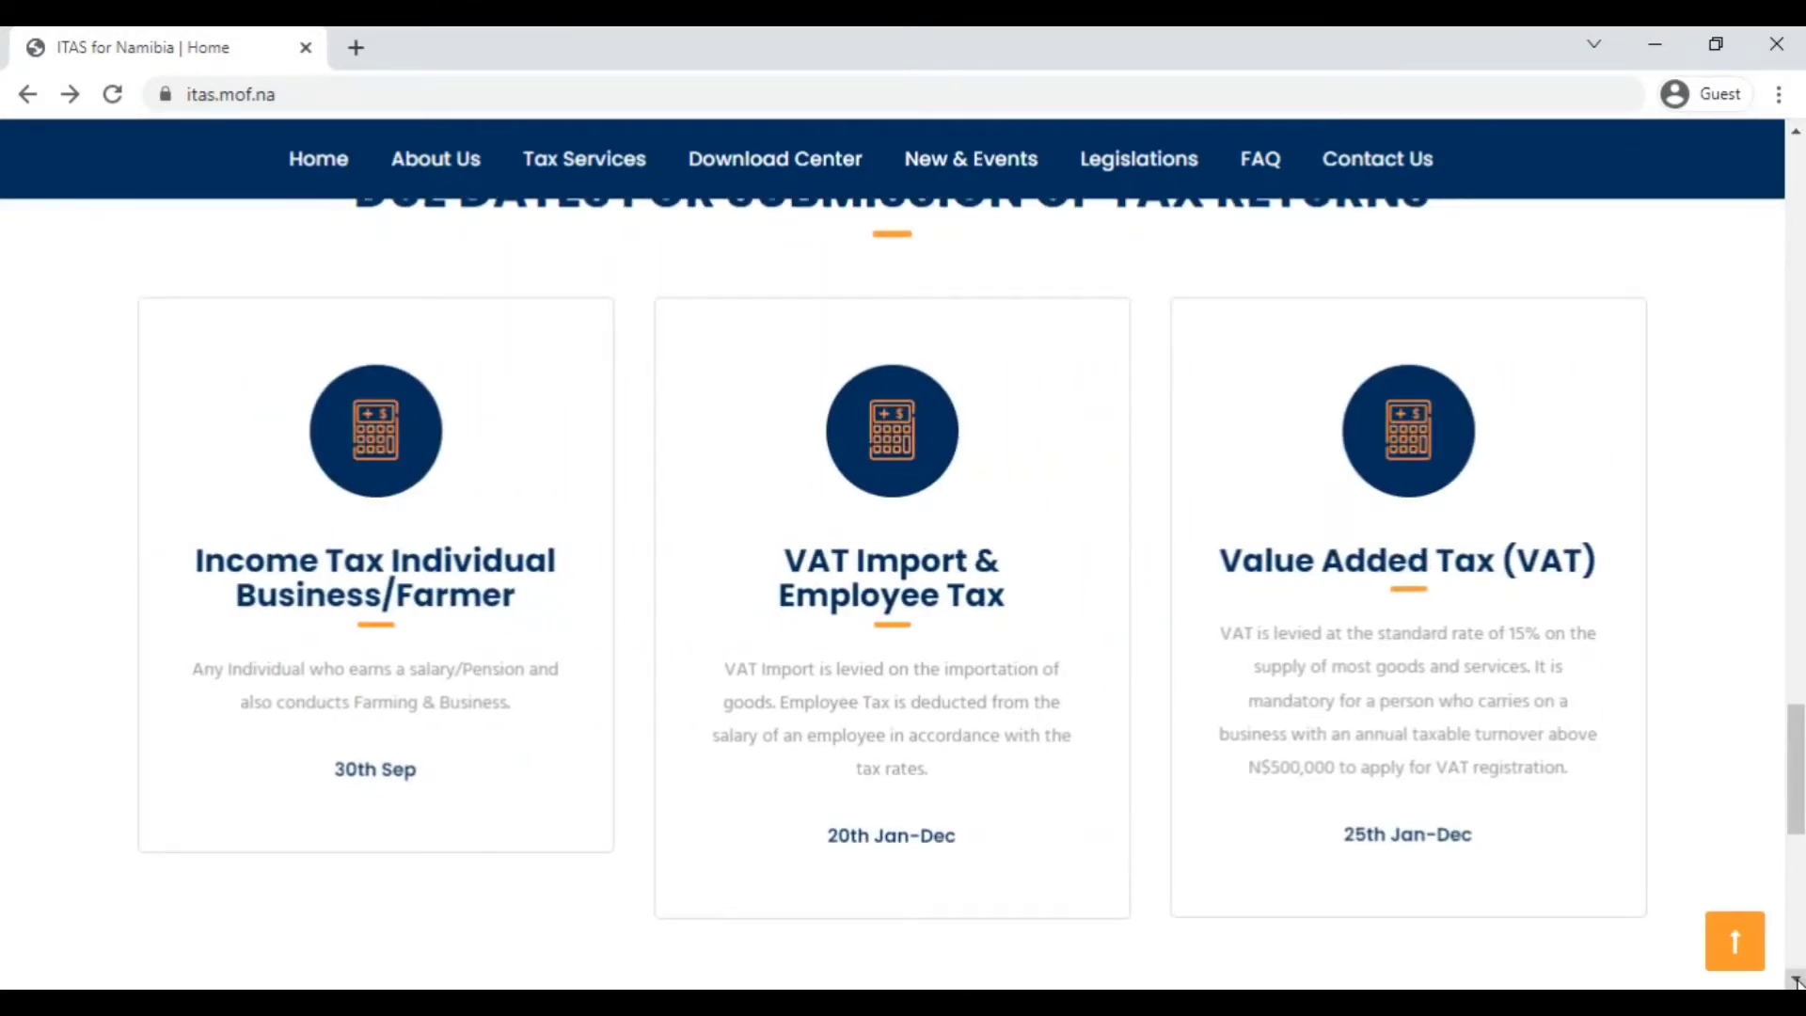
pyautogui.moveTo(1797, 981); pyautogui.dragTo(1797, 981)
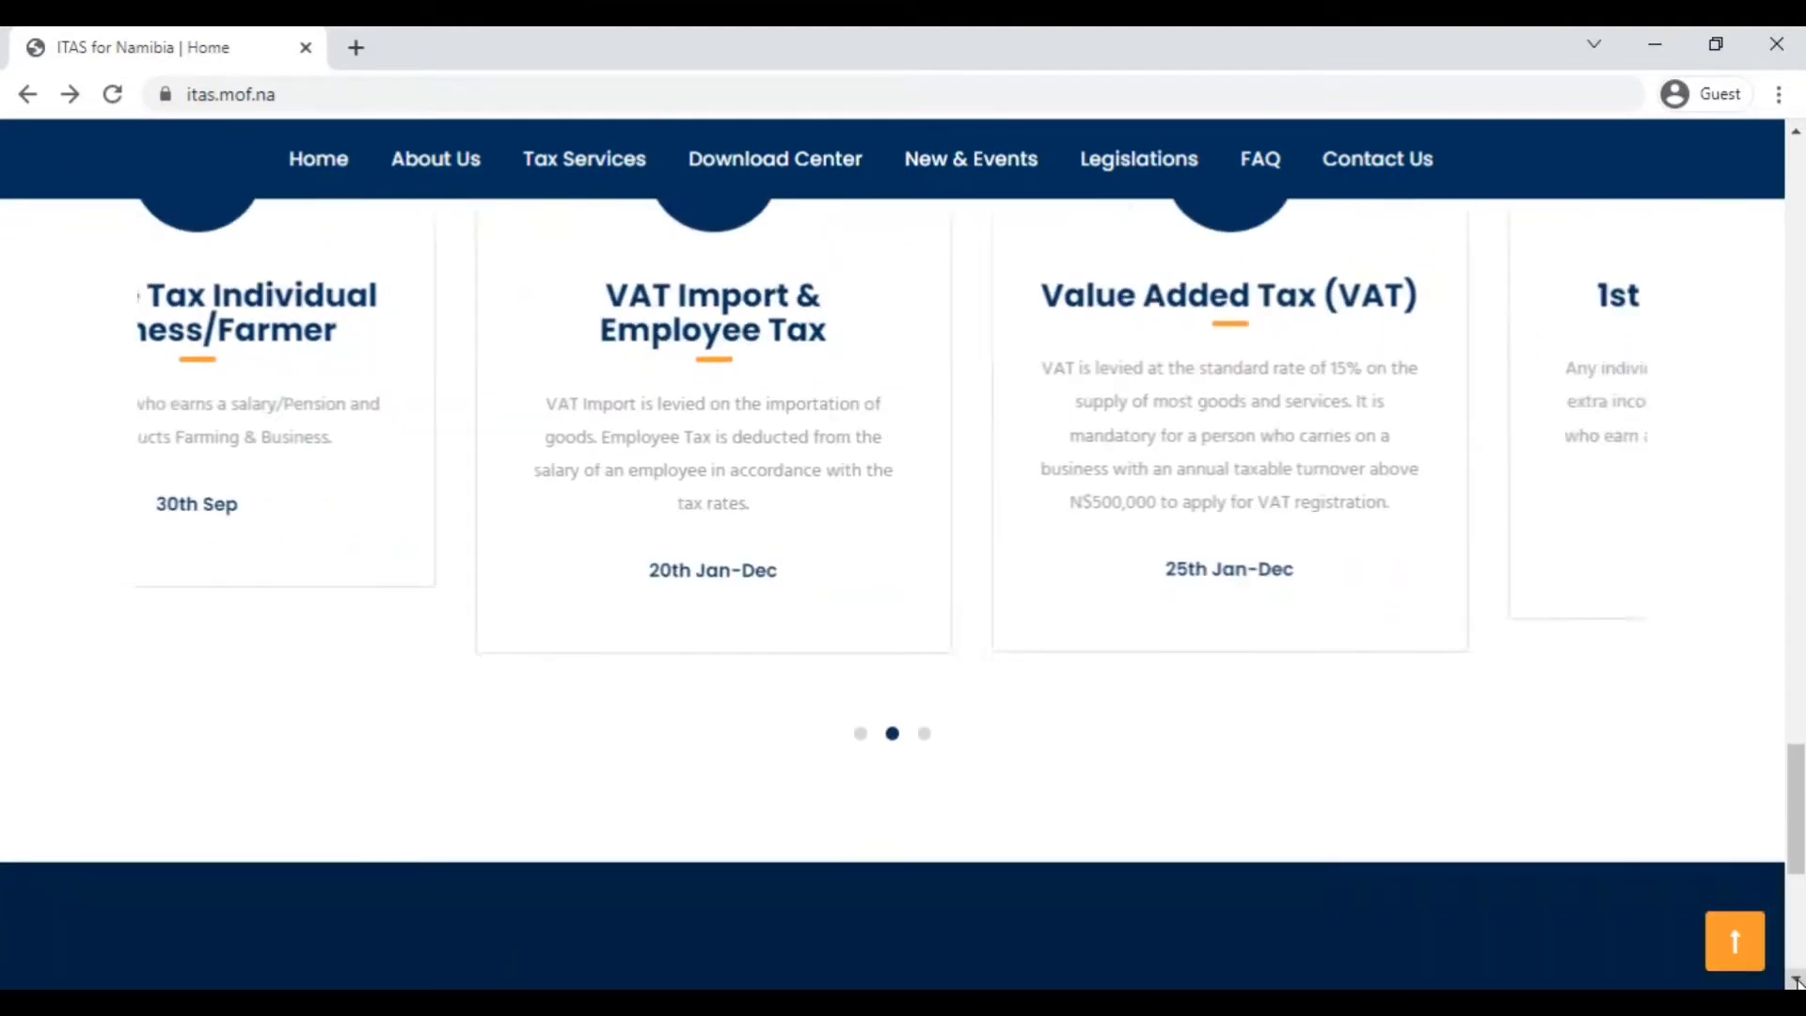
pyautogui.click(924, 735)
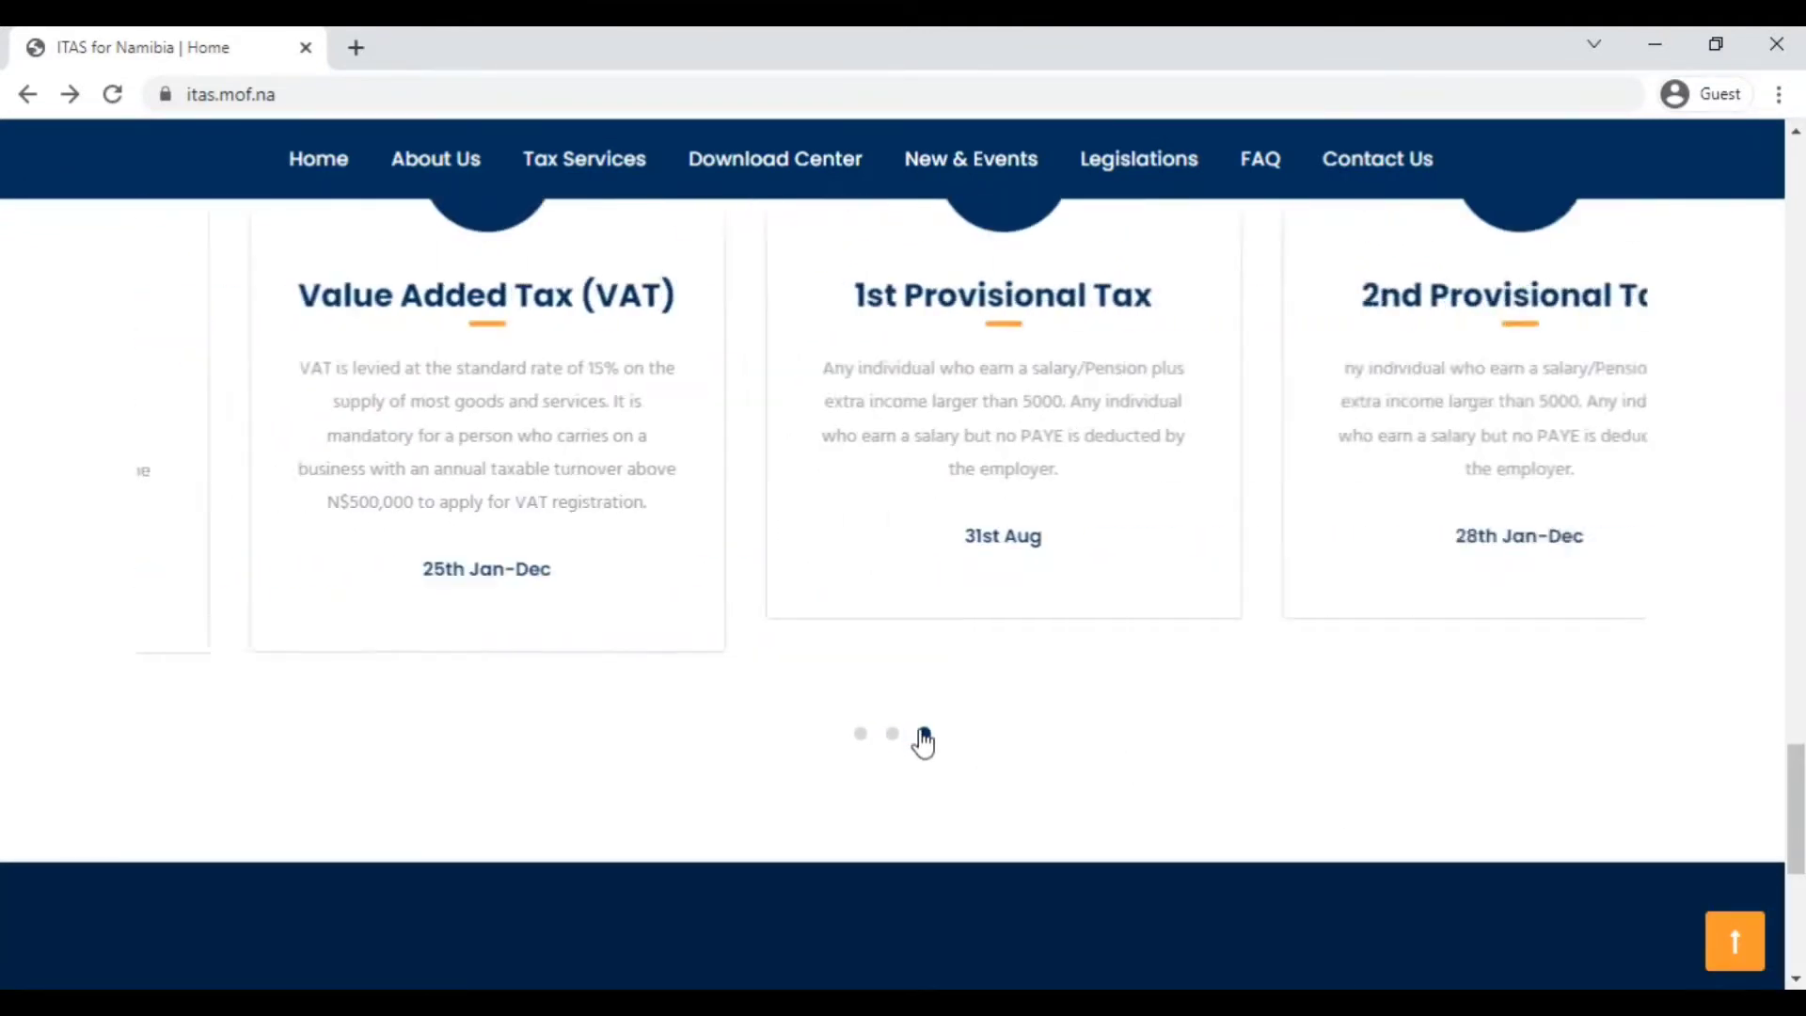
pyautogui.click(860, 736)
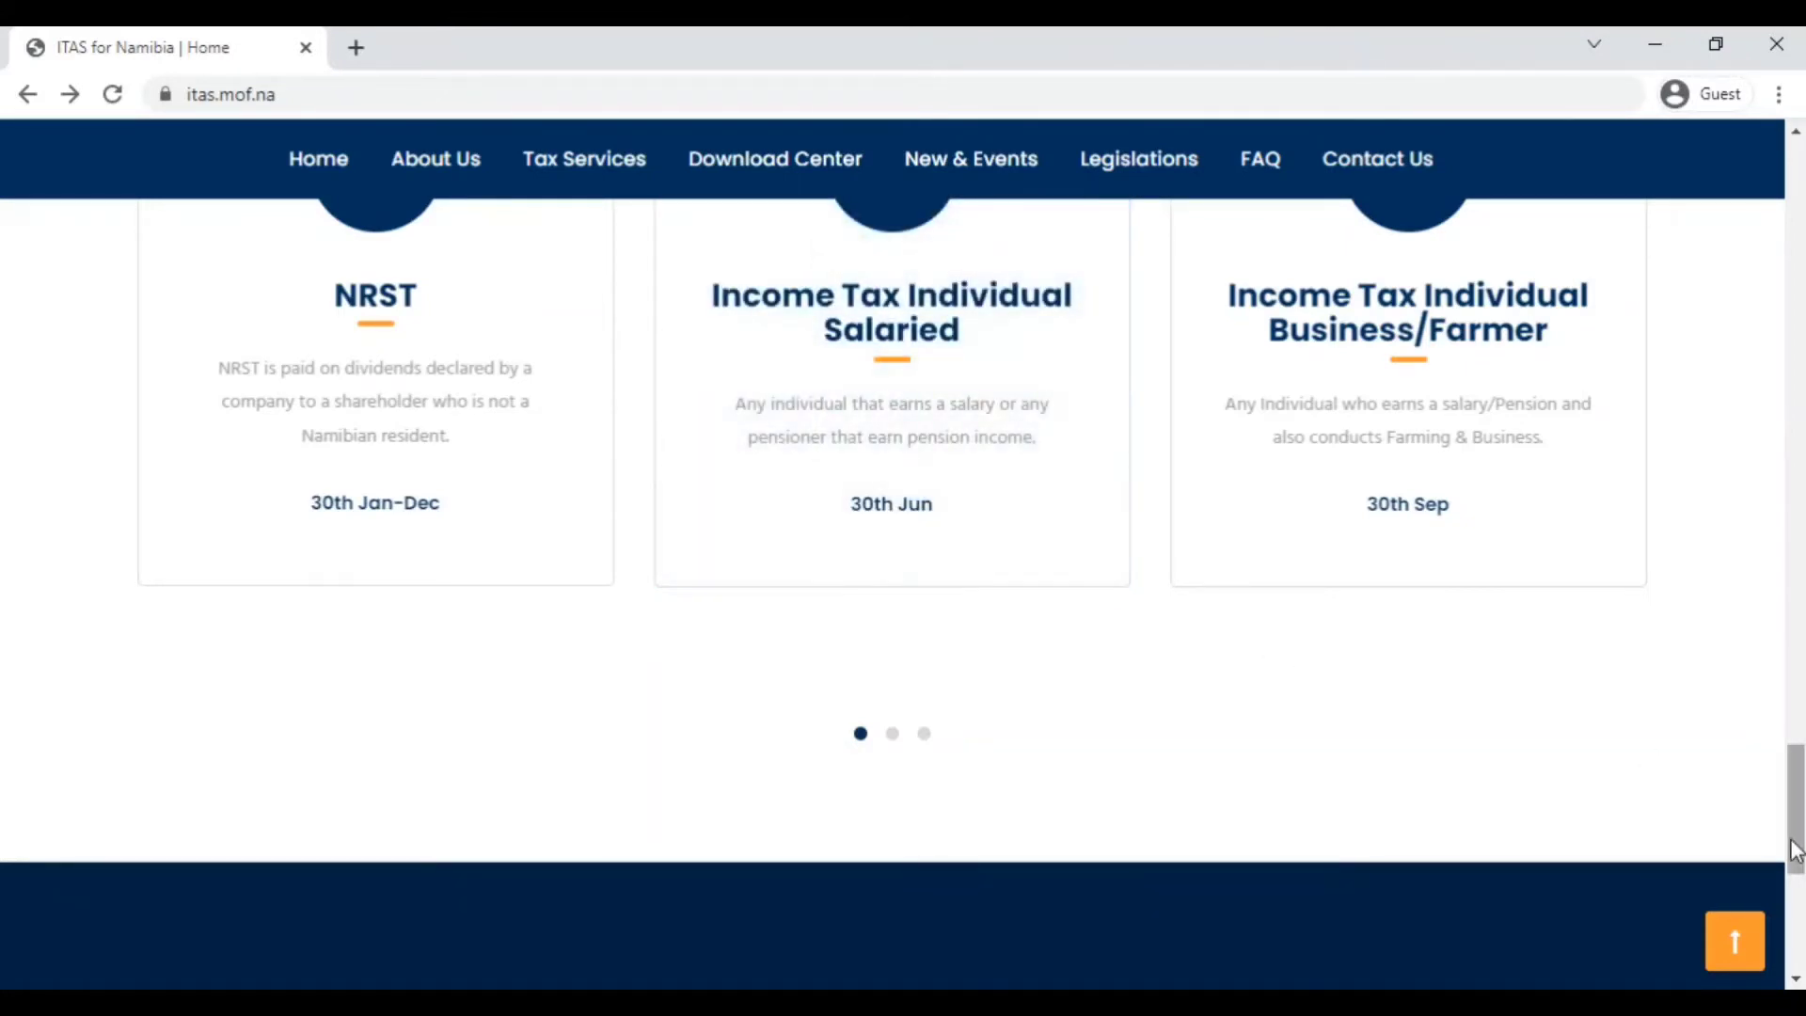
pyautogui.click(1796, 979)
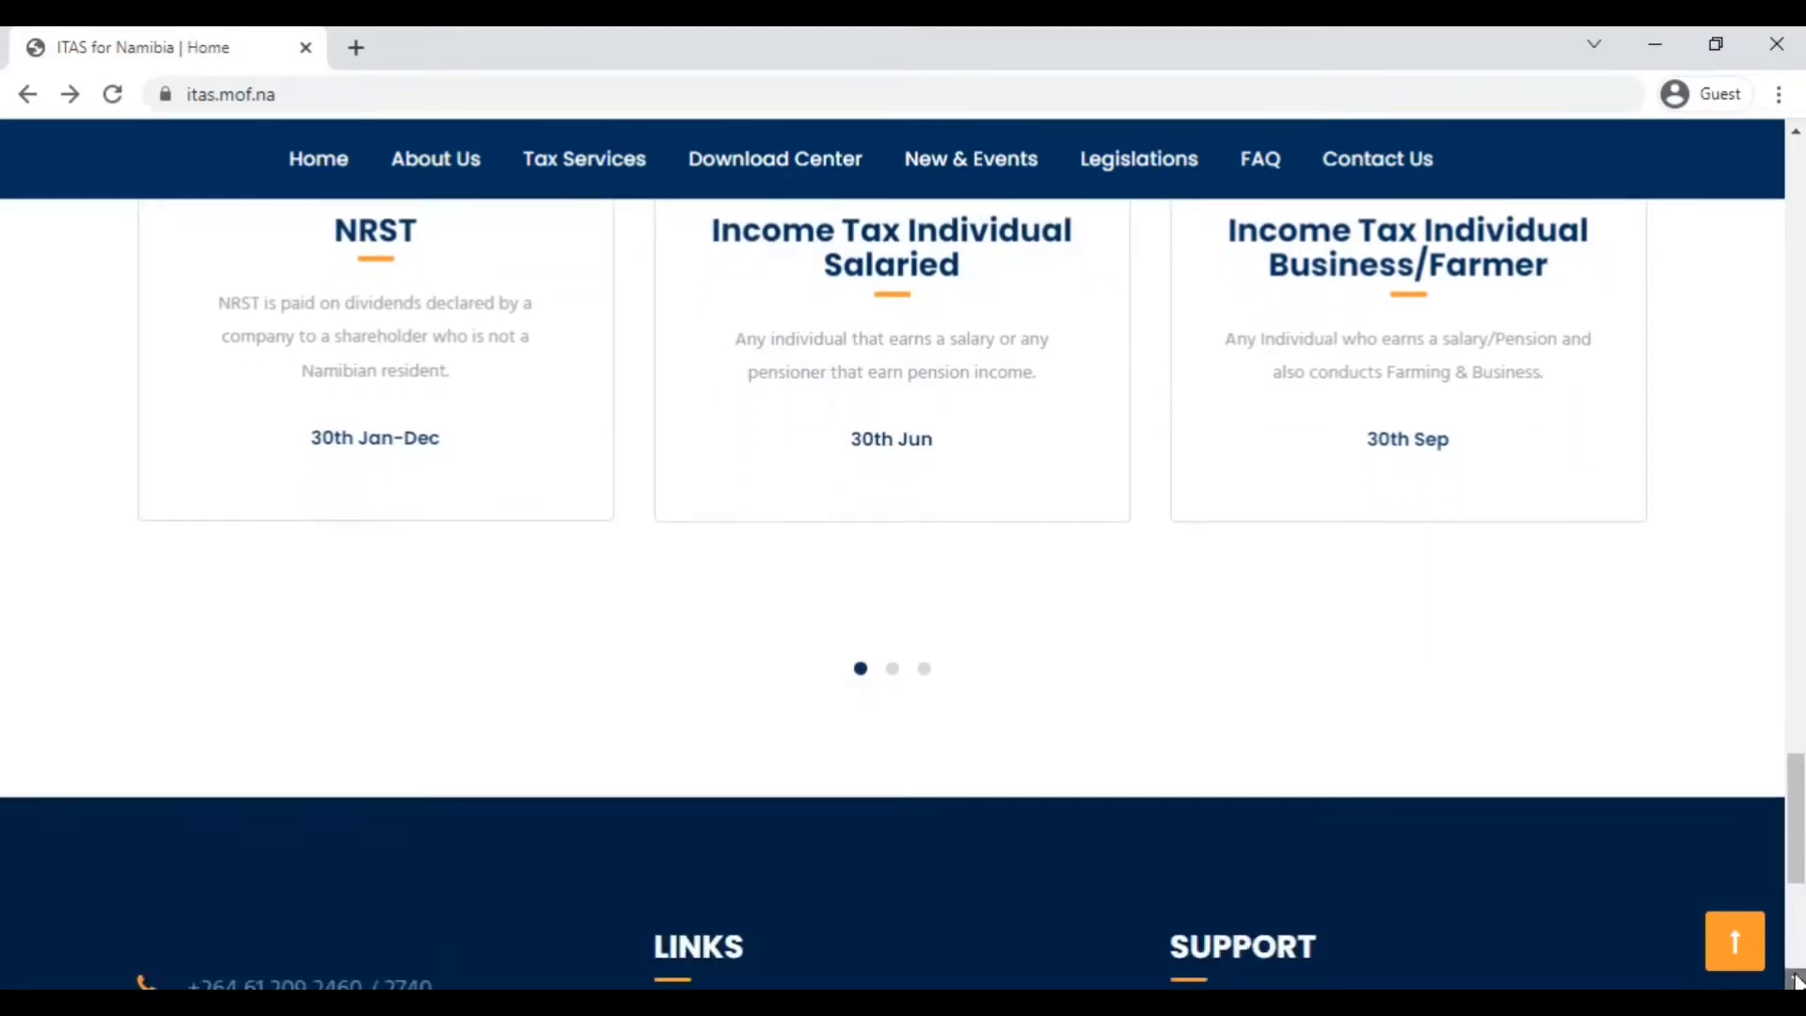
pyautogui.moveTo(1796, 979); pyautogui.dragTo(1796, 979)
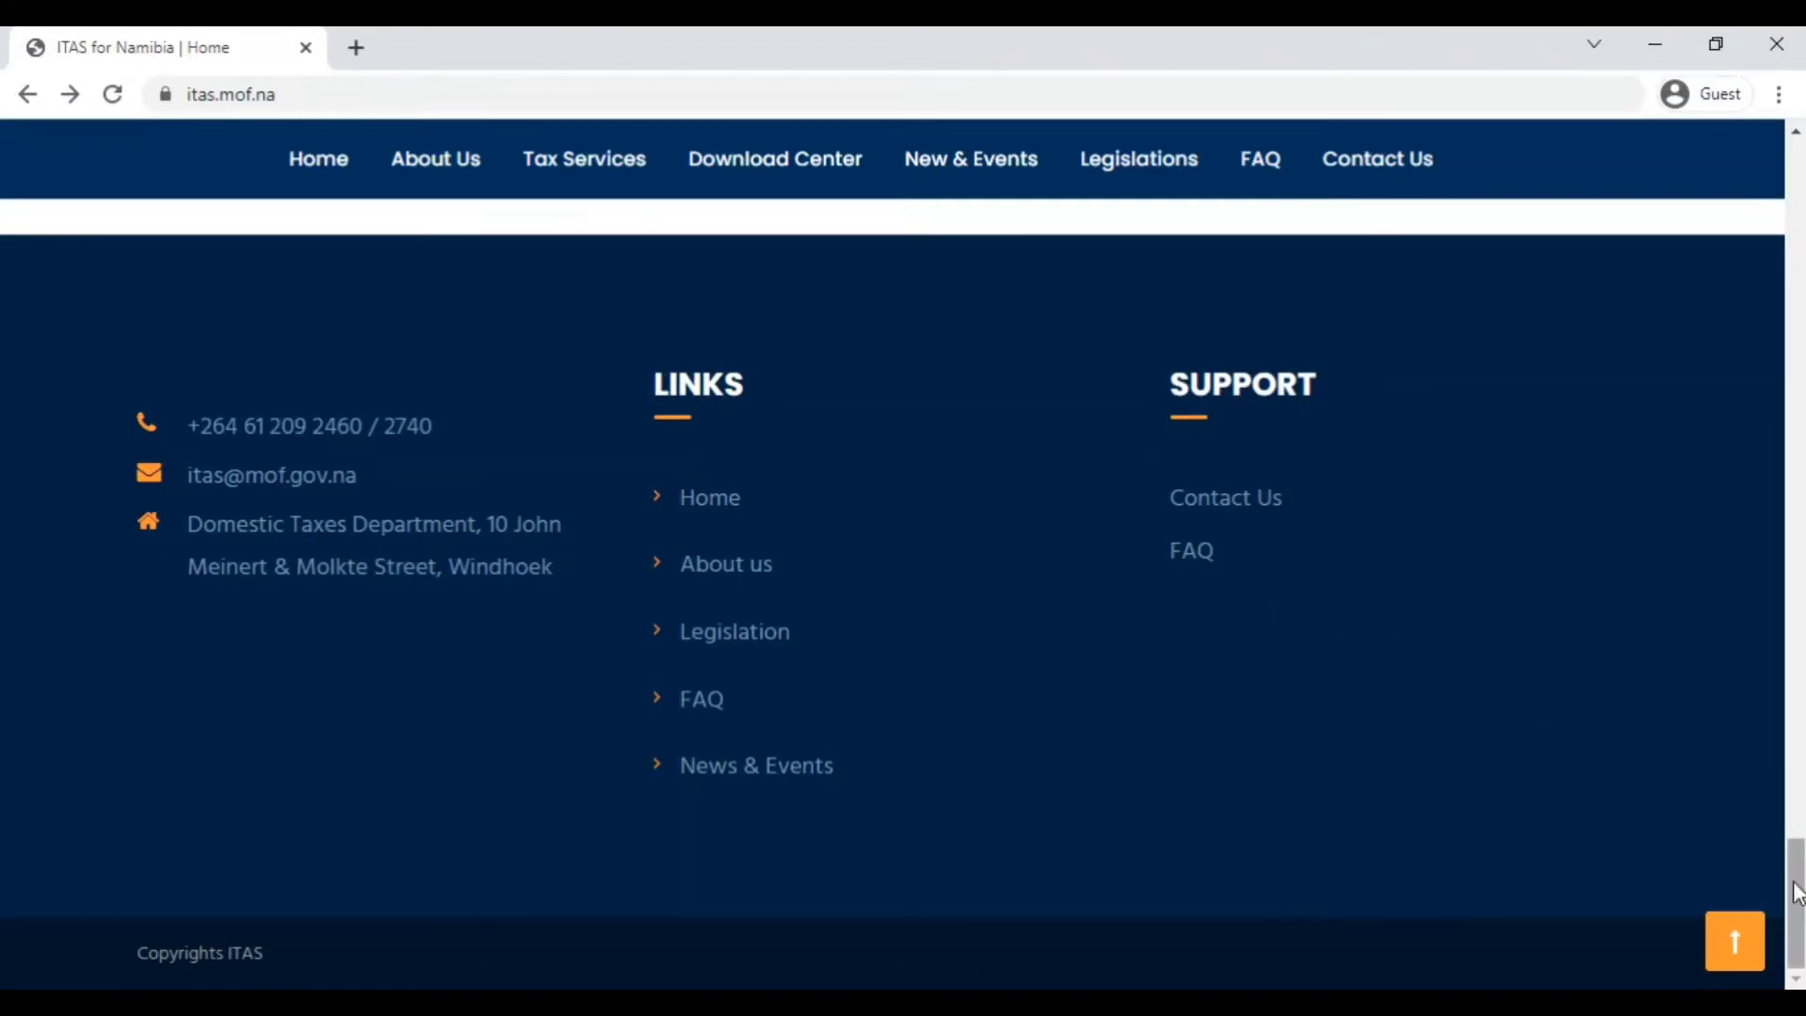
pyautogui.moveTo(1795, 894); pyautogui.dragTo(1798, 182)
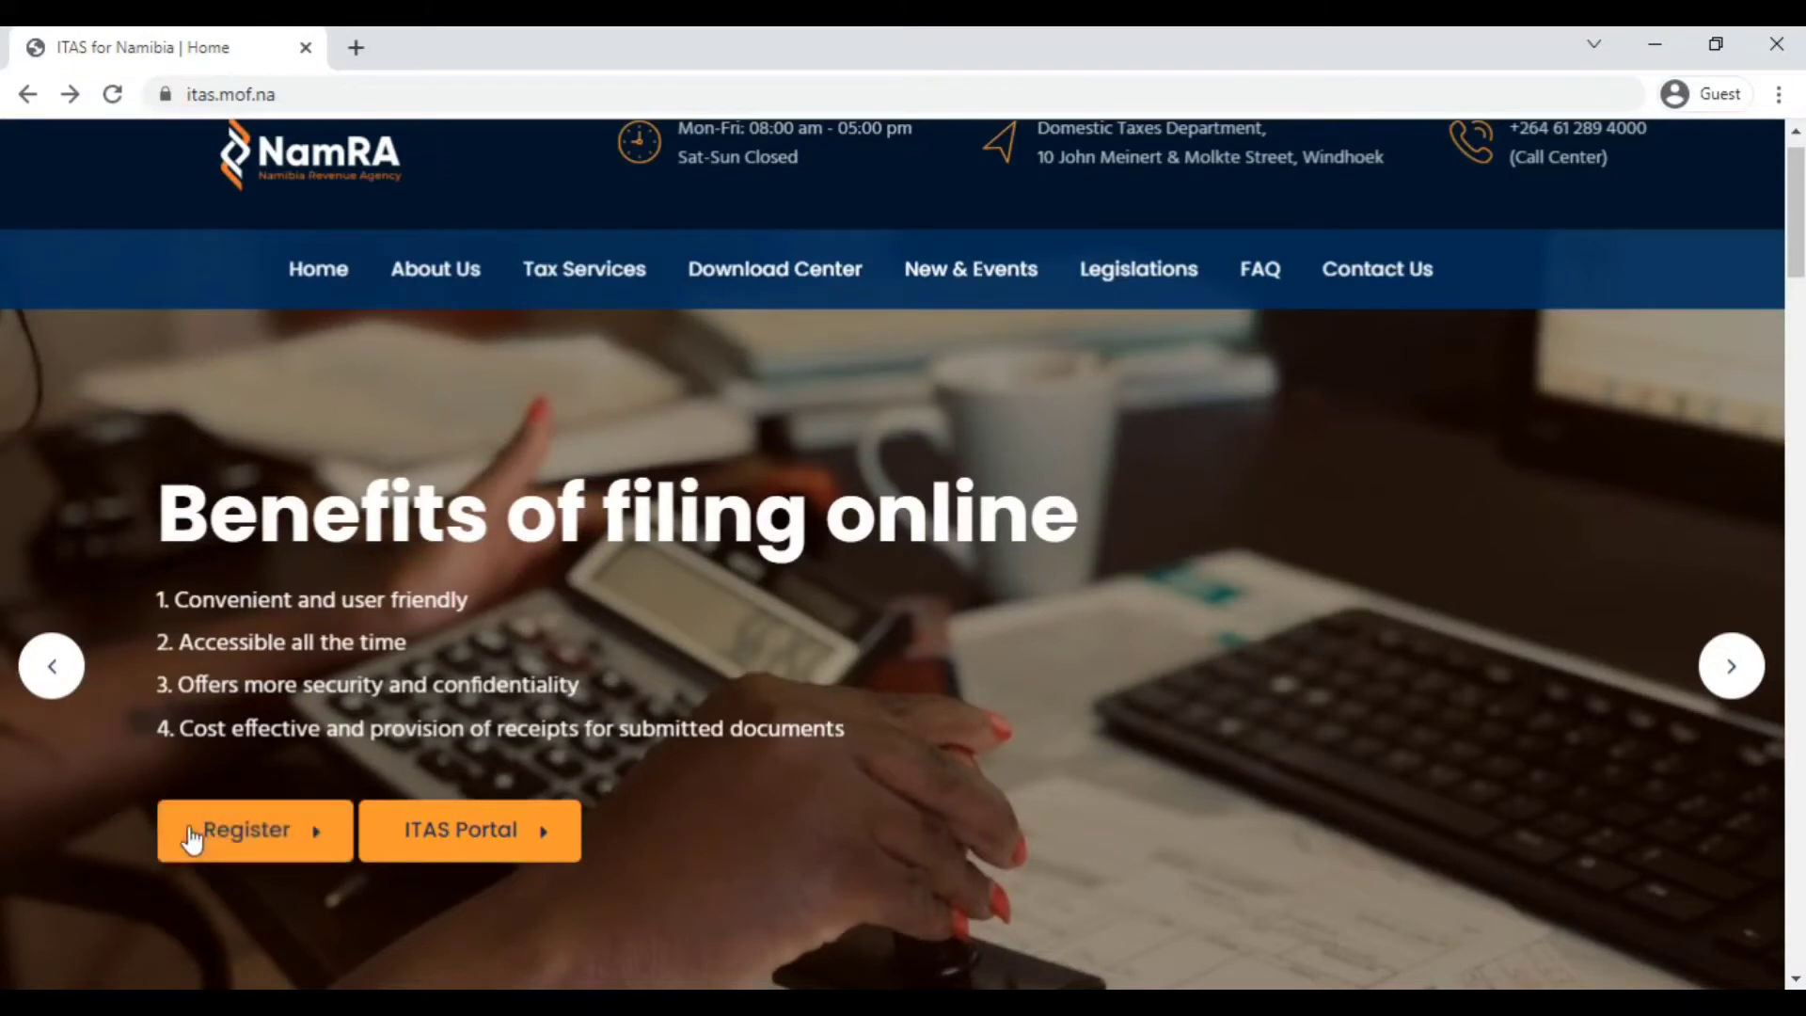
# Open the User Register form and fill in the new login name and password.
pyautogui.click(245, 846)
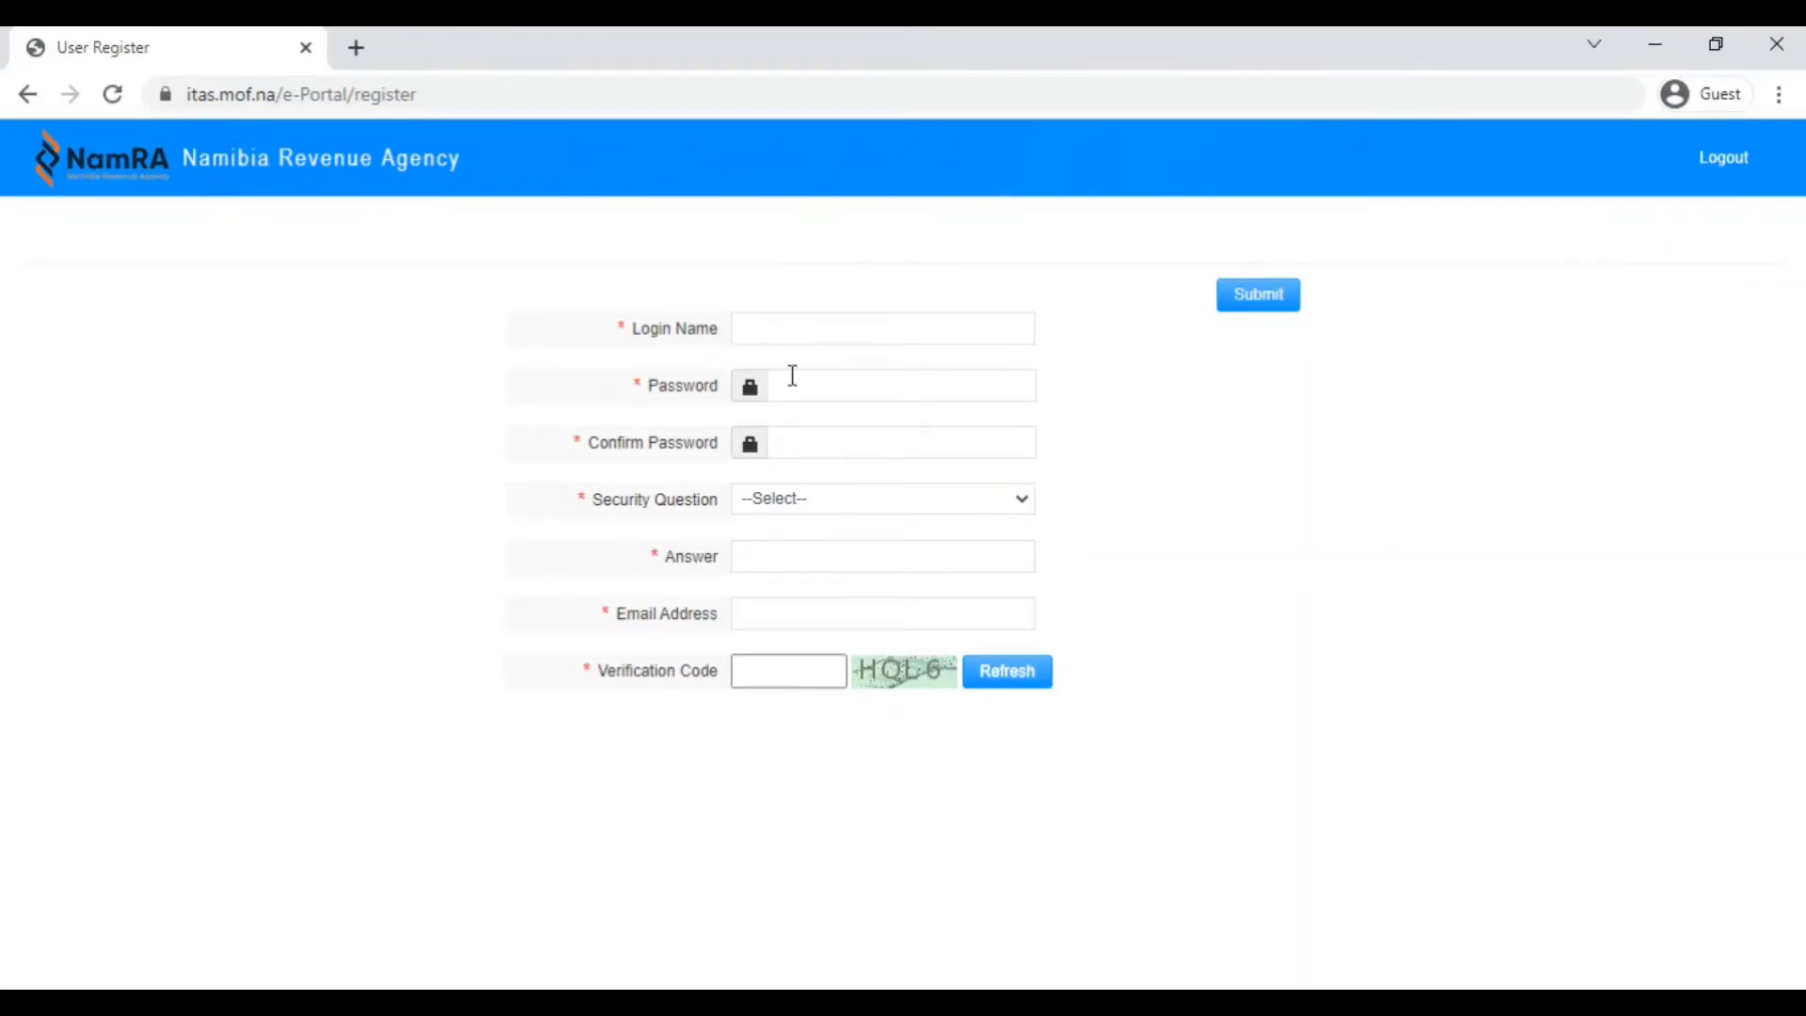
pyautogui.click(749, 334)
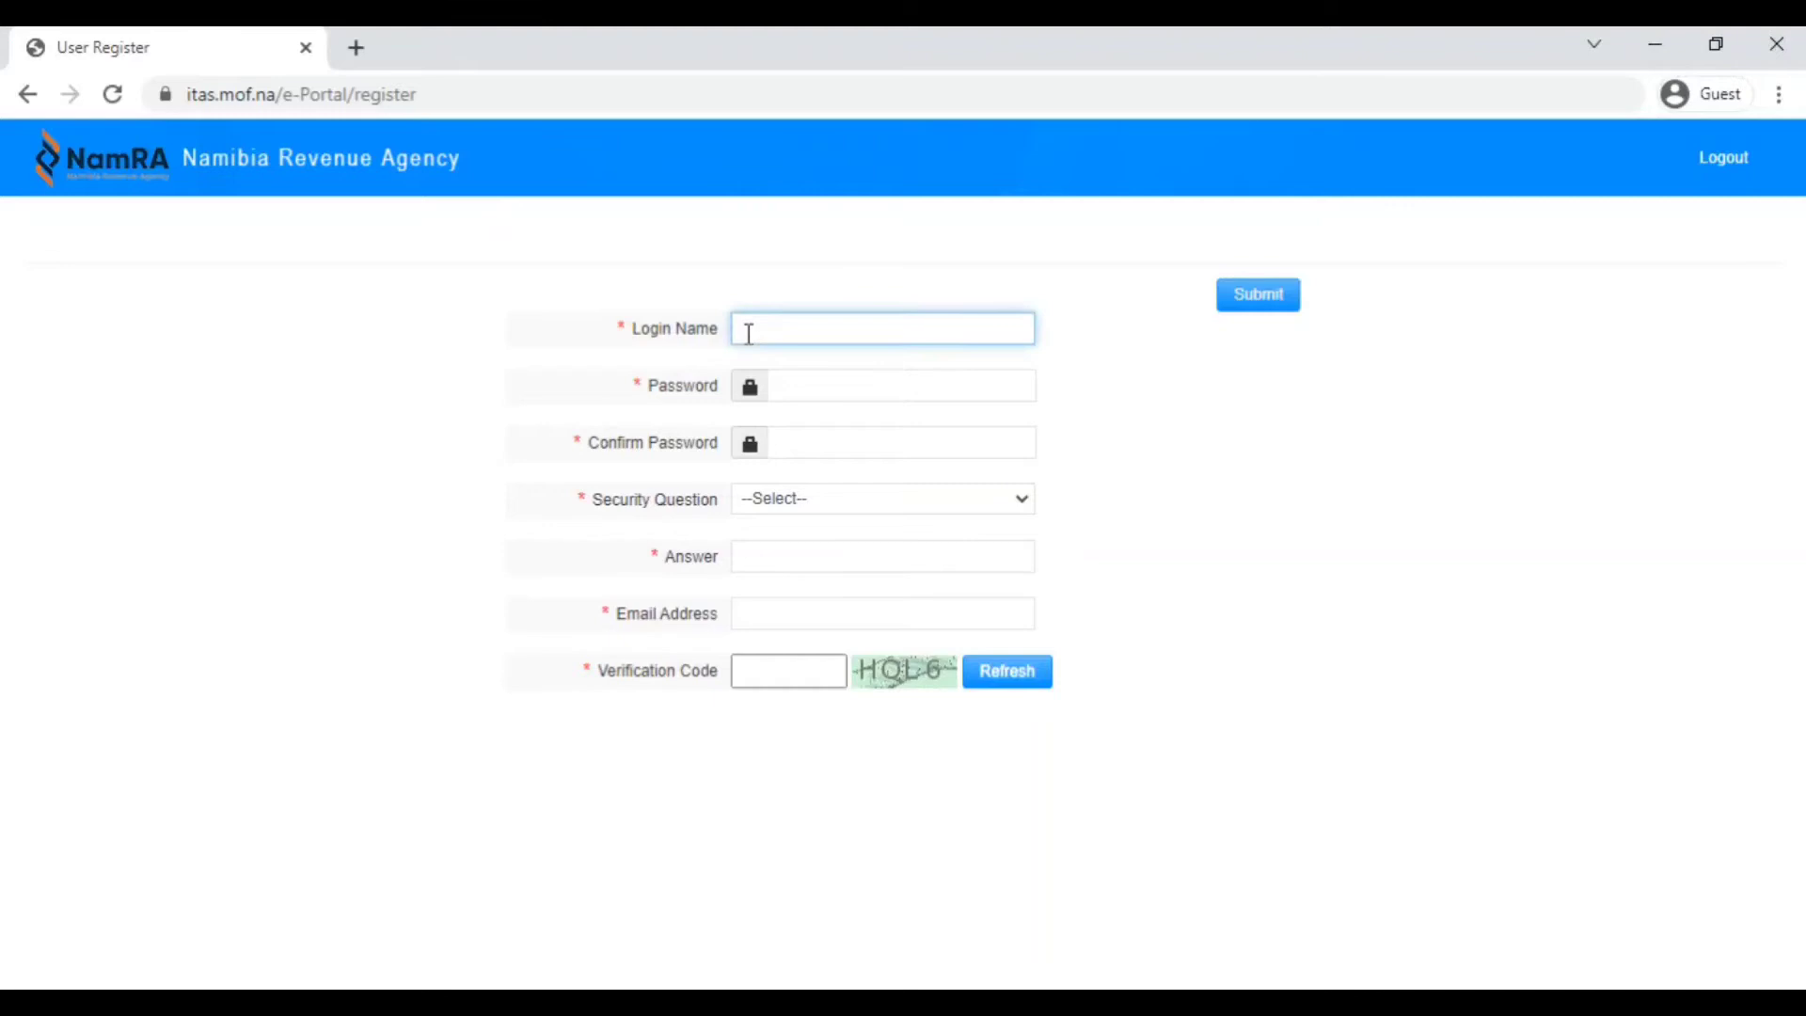
pyautogui.write('Financial E')
pyautogui.press('BackSpace')
pyautogui.press('BackSpace')
pyautogui.write('Zula')
pyautogui.click(814, 381)
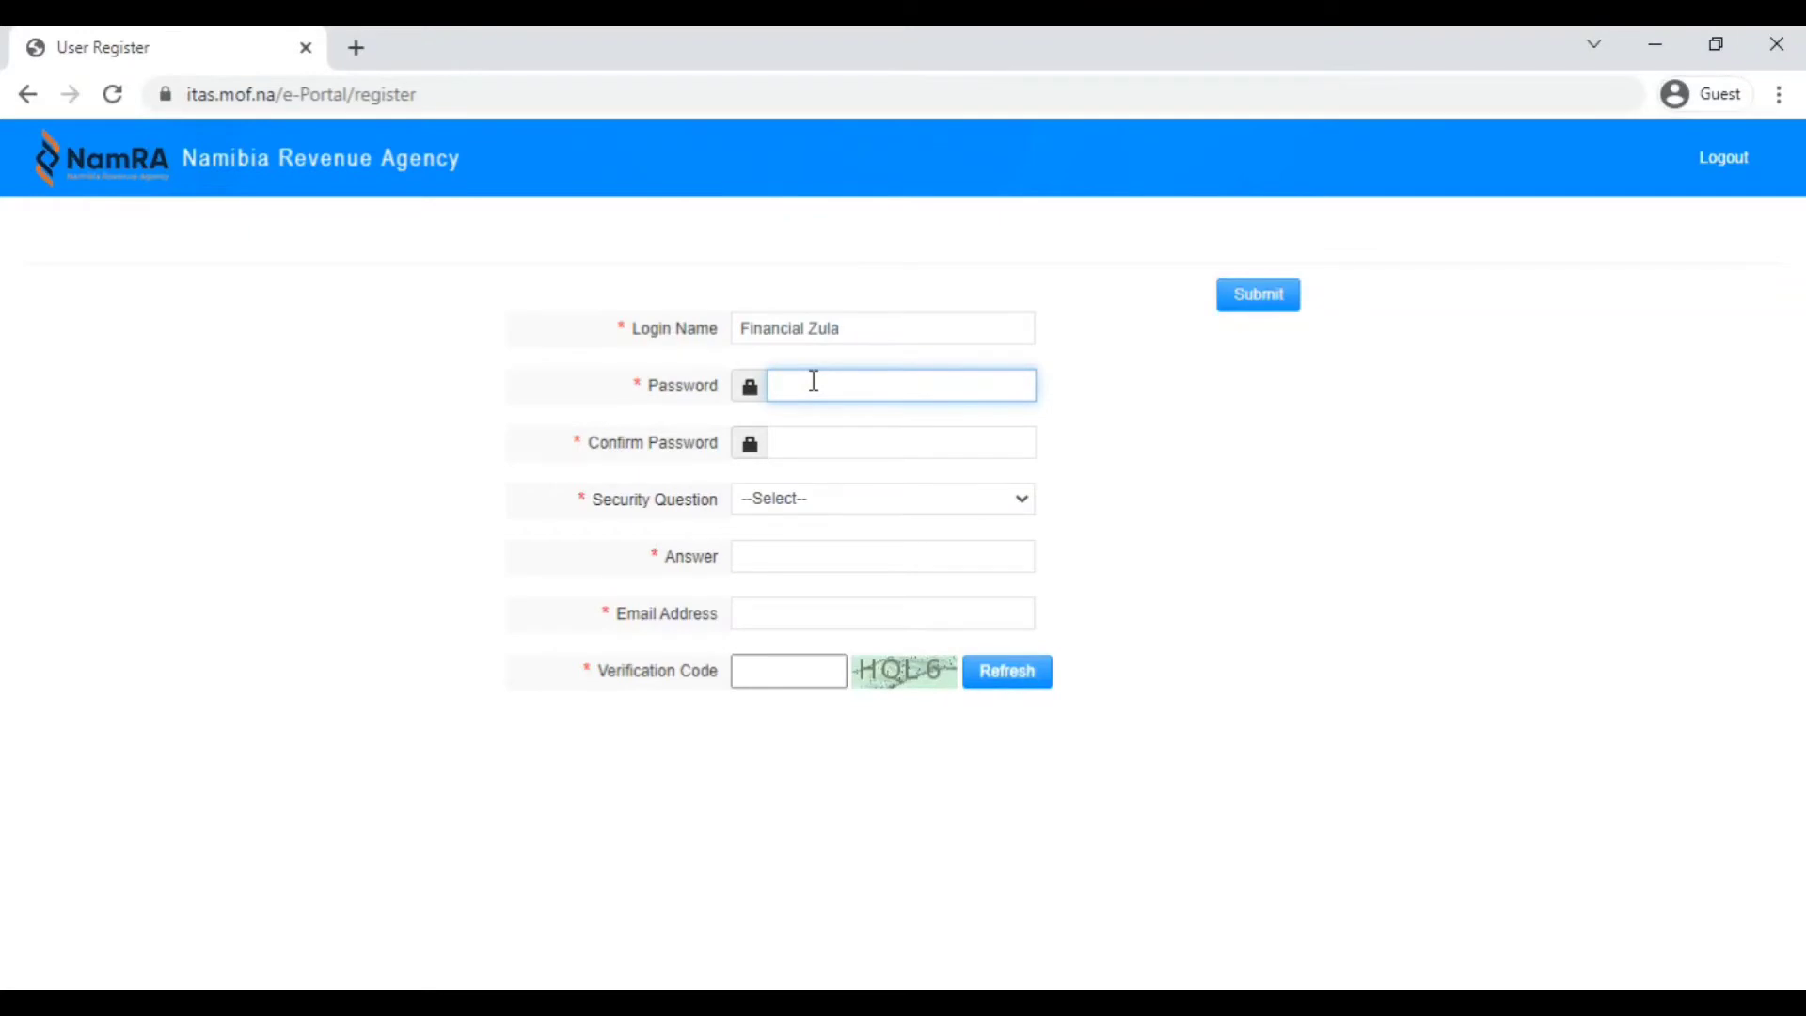
pyautogui.write('*****************')
# Fill in Confirm Password, then clear it and type it again.
pyautogui.click(744, 395)
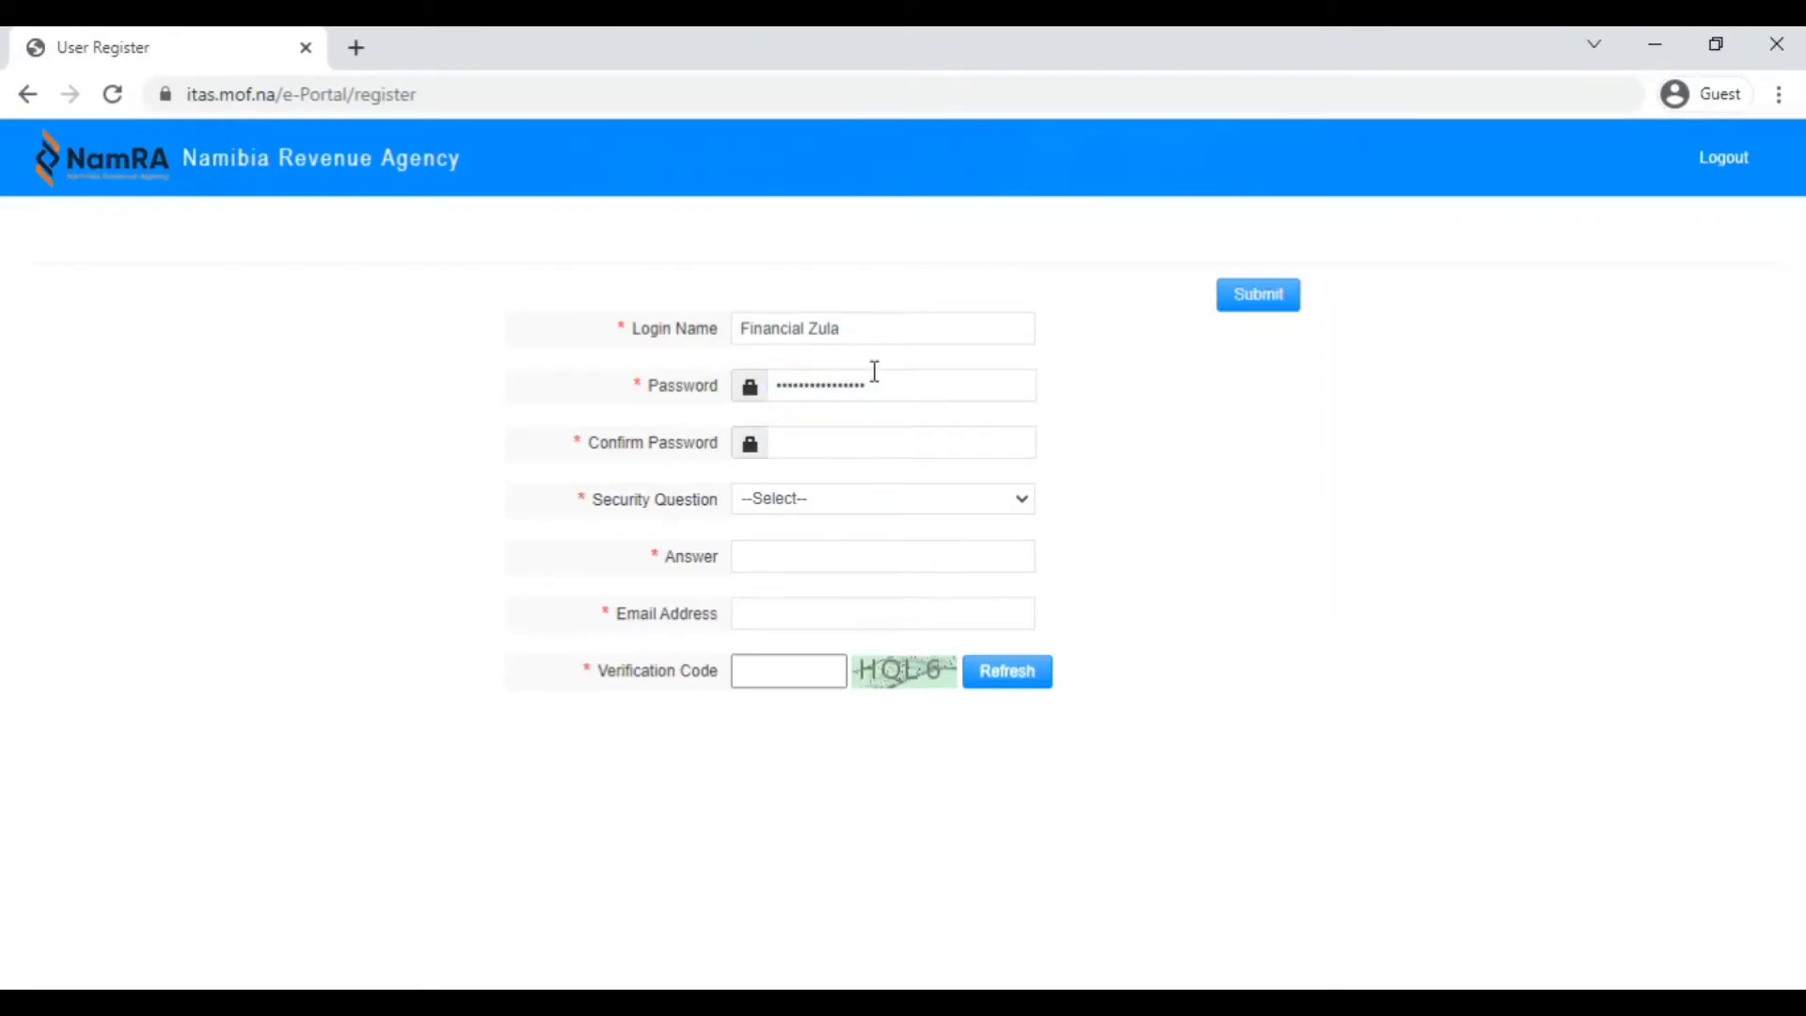
pyautogui.click(906, 384)
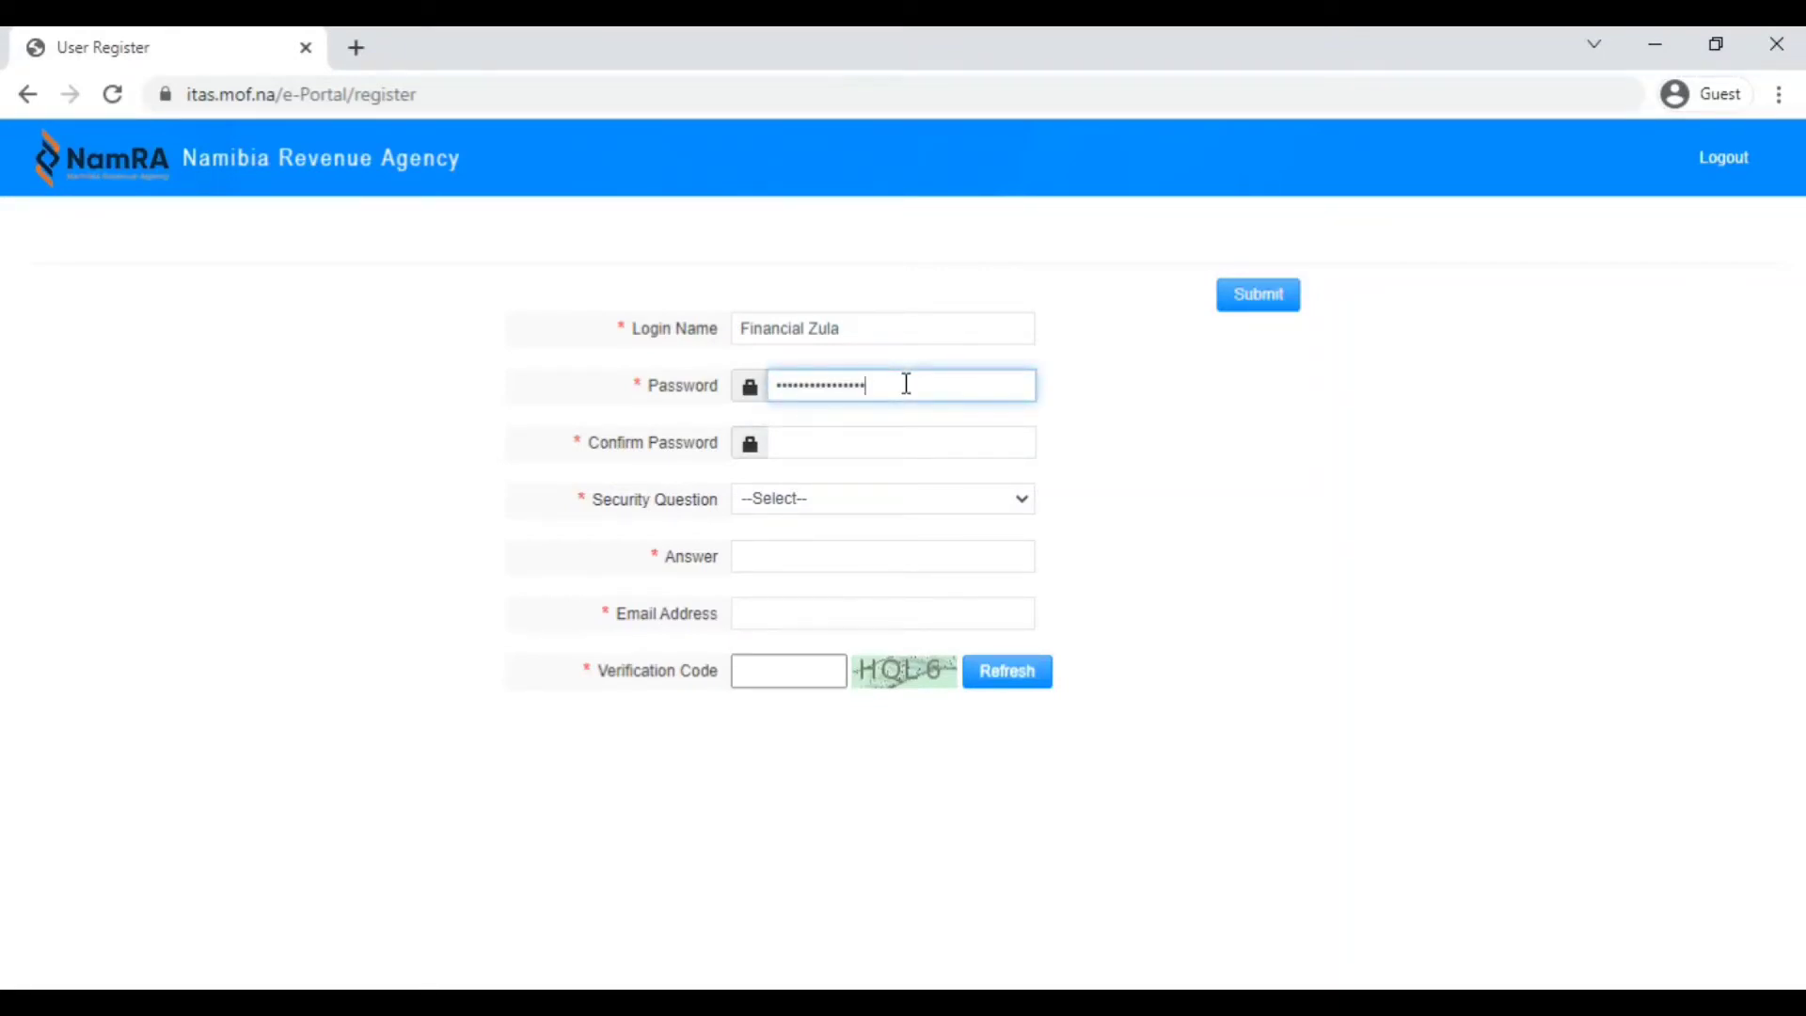
pyautogui.click(796, 447)
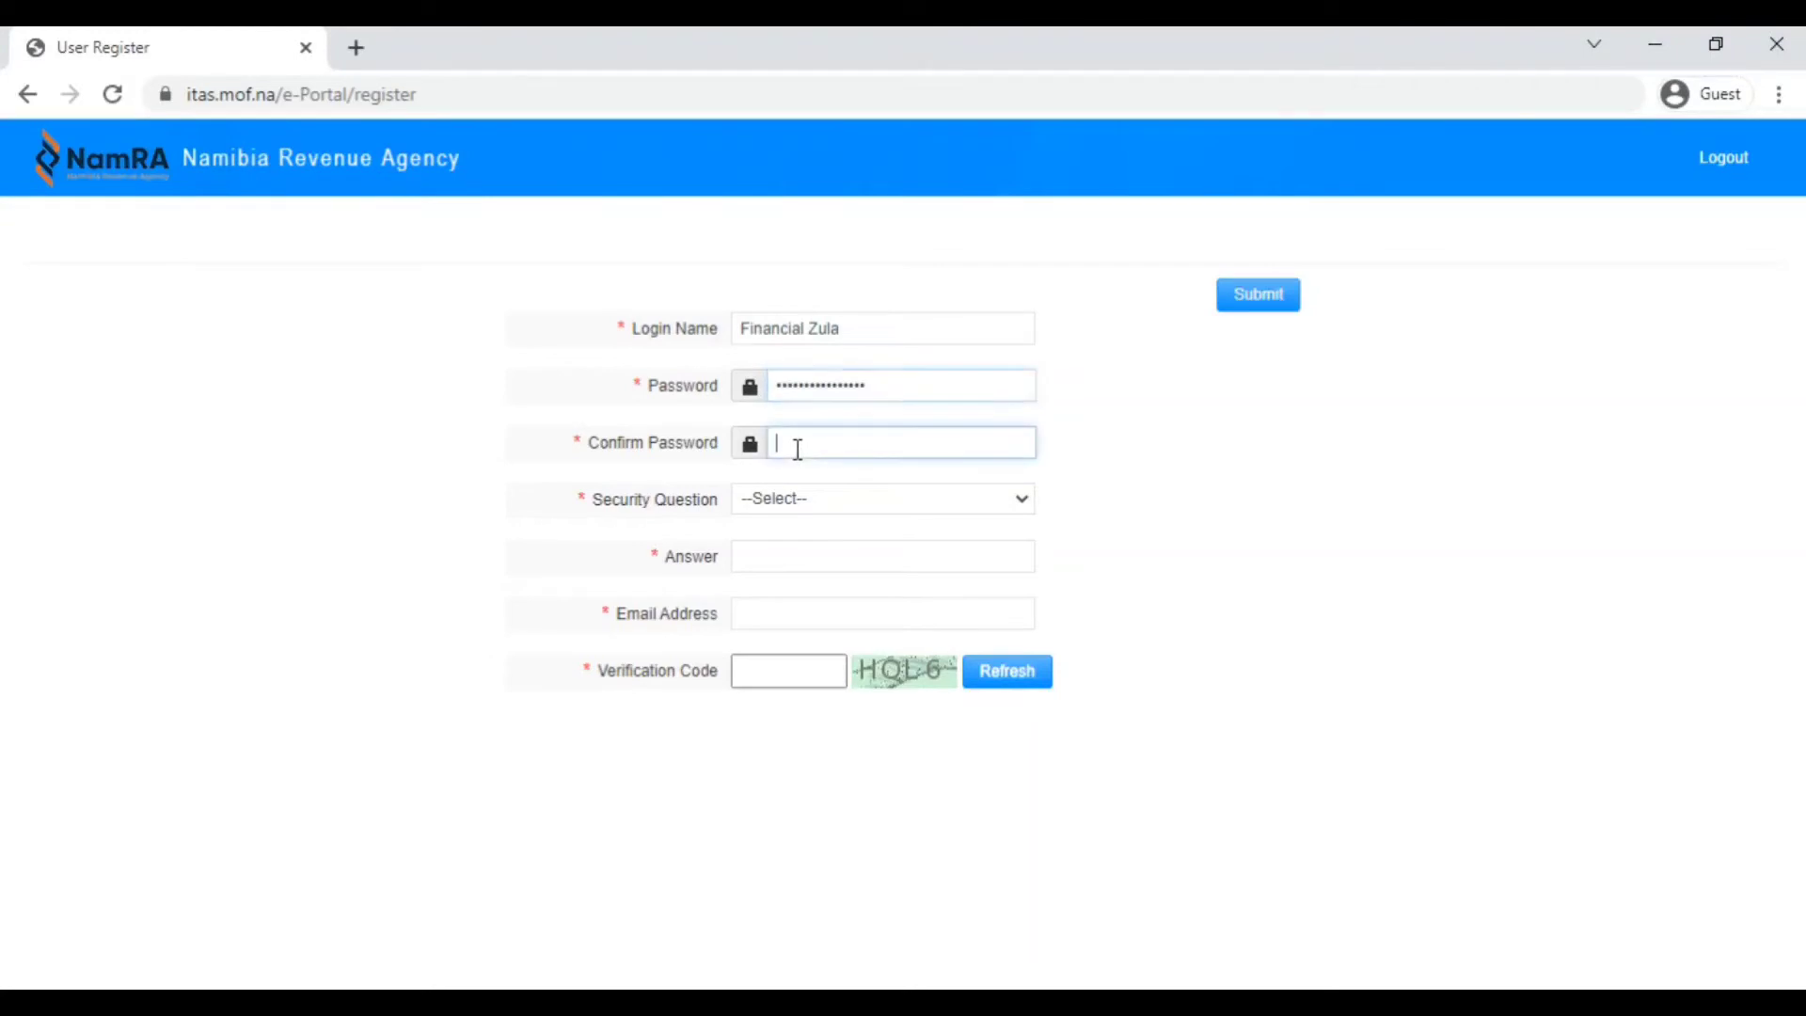
pyautogui.write('••••')
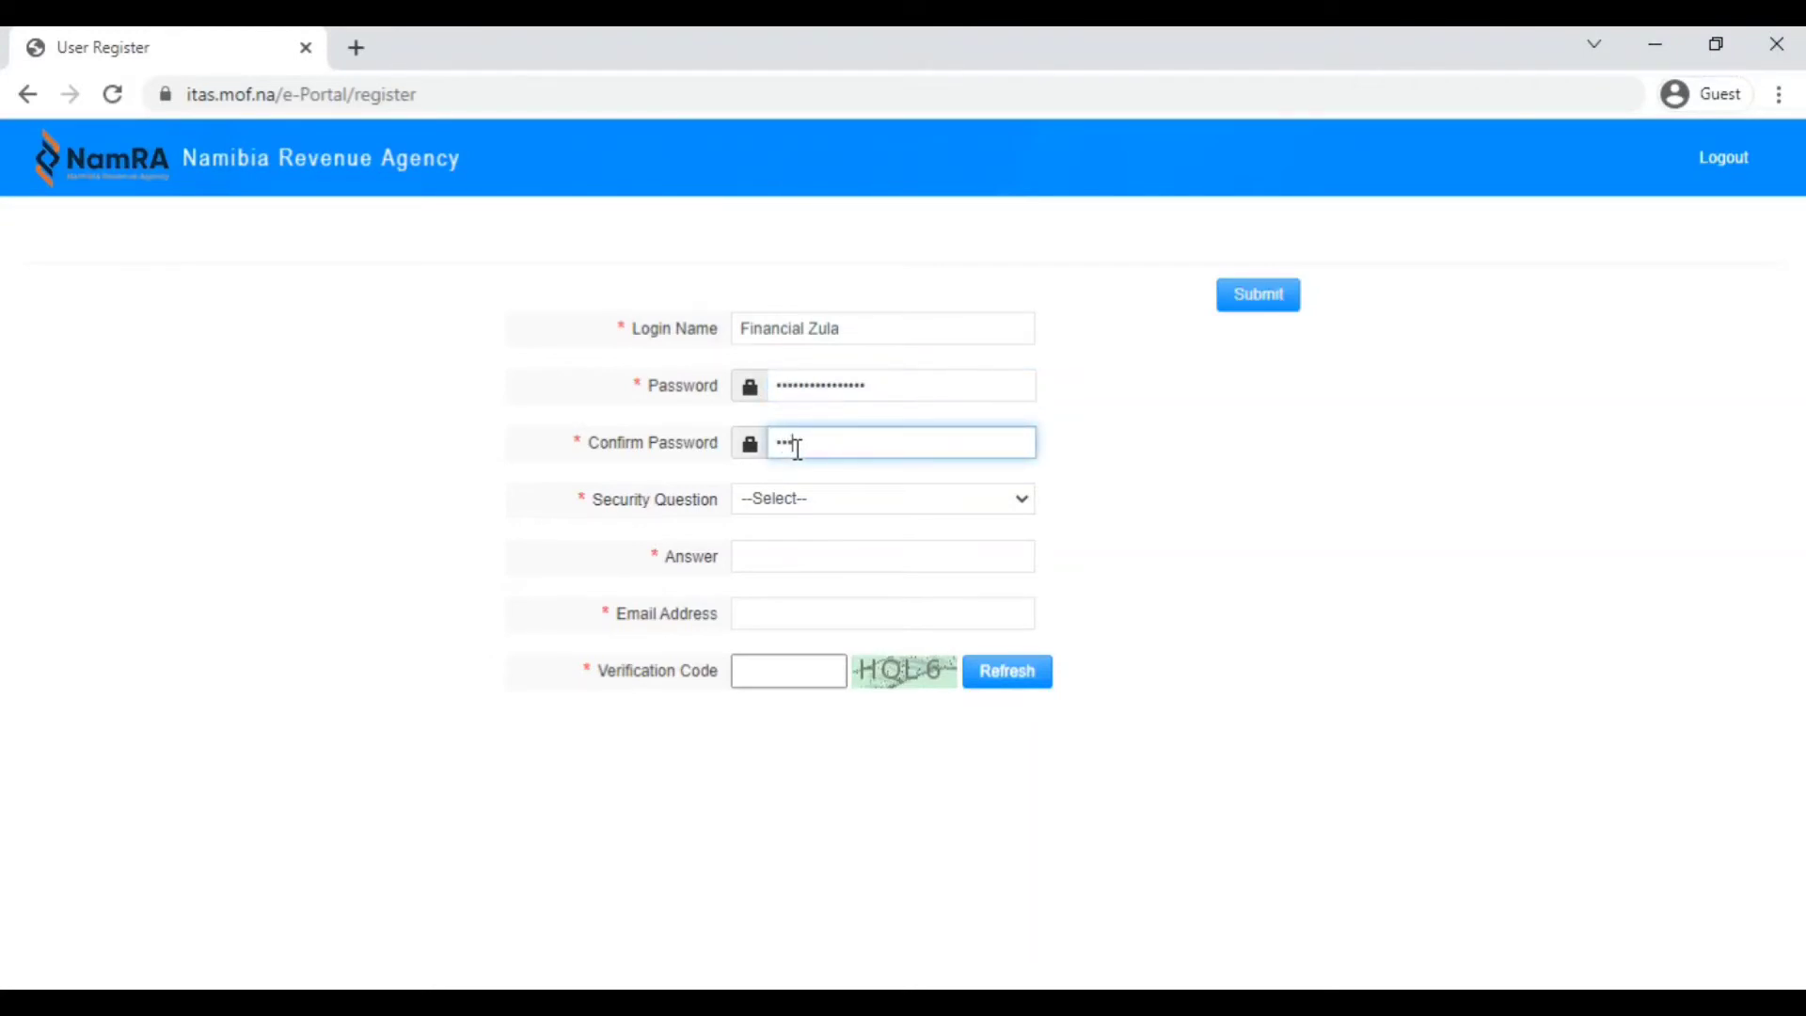
pyautogui.write('•••••••••••')
pyautogui.click(1075, 489)
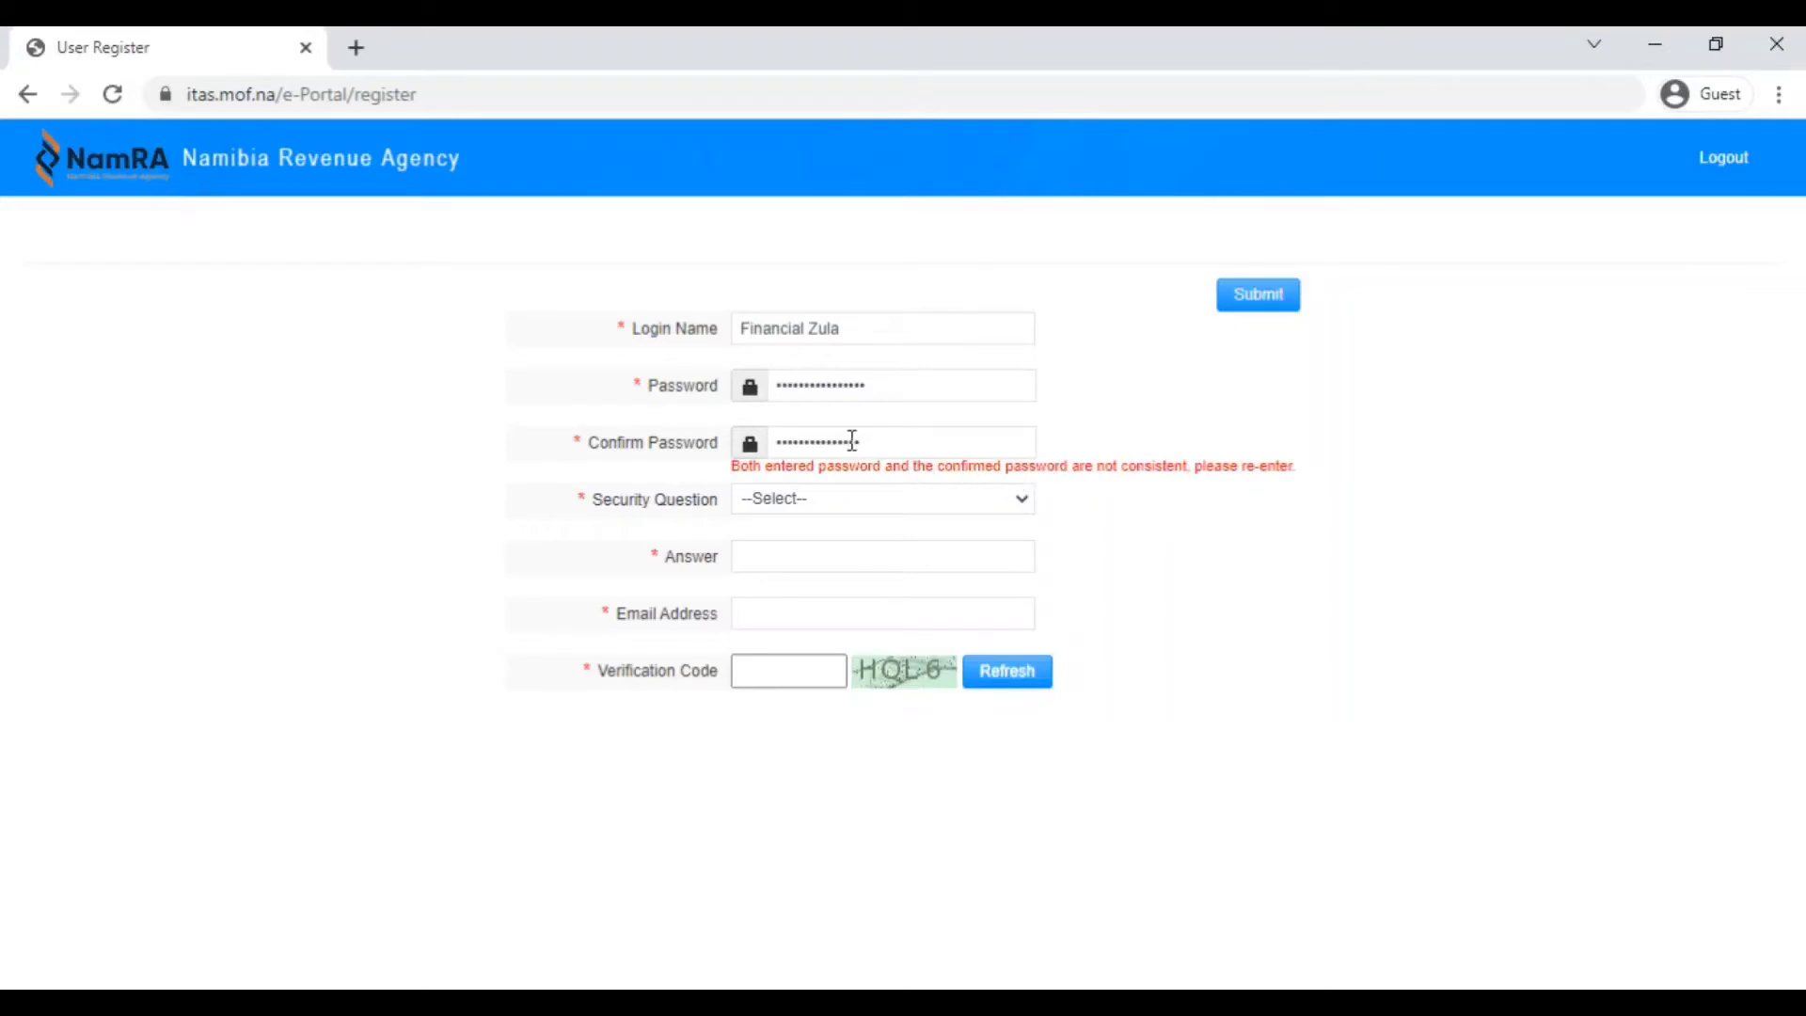
pyautogui.click(886, 439)
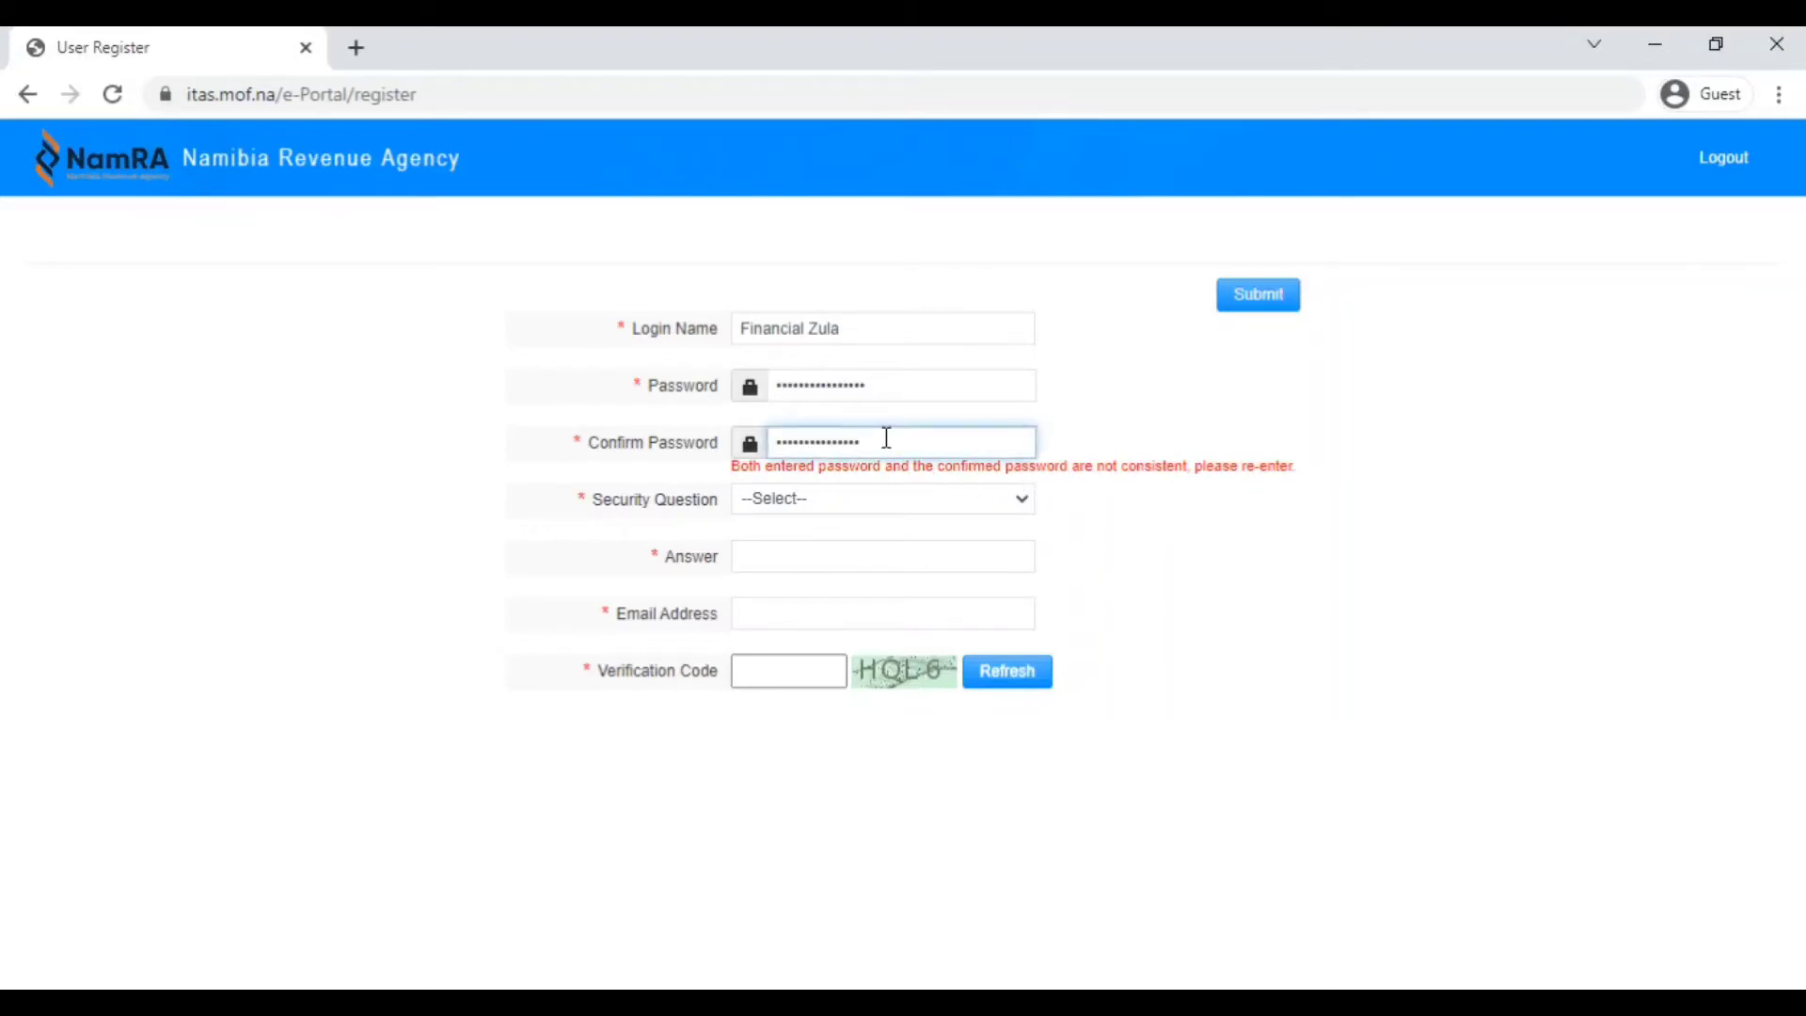
pyautogui.press('BackSpace')
pyautogui.press('BackSpace')
pyautogui.press('BackSpace')
pyautogui.press('BackSpace')
pyautogui.press('BackSpace')
pyautogui.press('BackSpace')
pyautogui.press('BackSpace')
pyautogui.press('BackSpace')
pyautogui.press('BackSpace')
pyautogui.press('BackSpace')
pyautogui.press('BackSpace')
pyautogui.press('BackSpace')
pyautogui.press('BackSpace')
pyautogui.press('BackSpace')
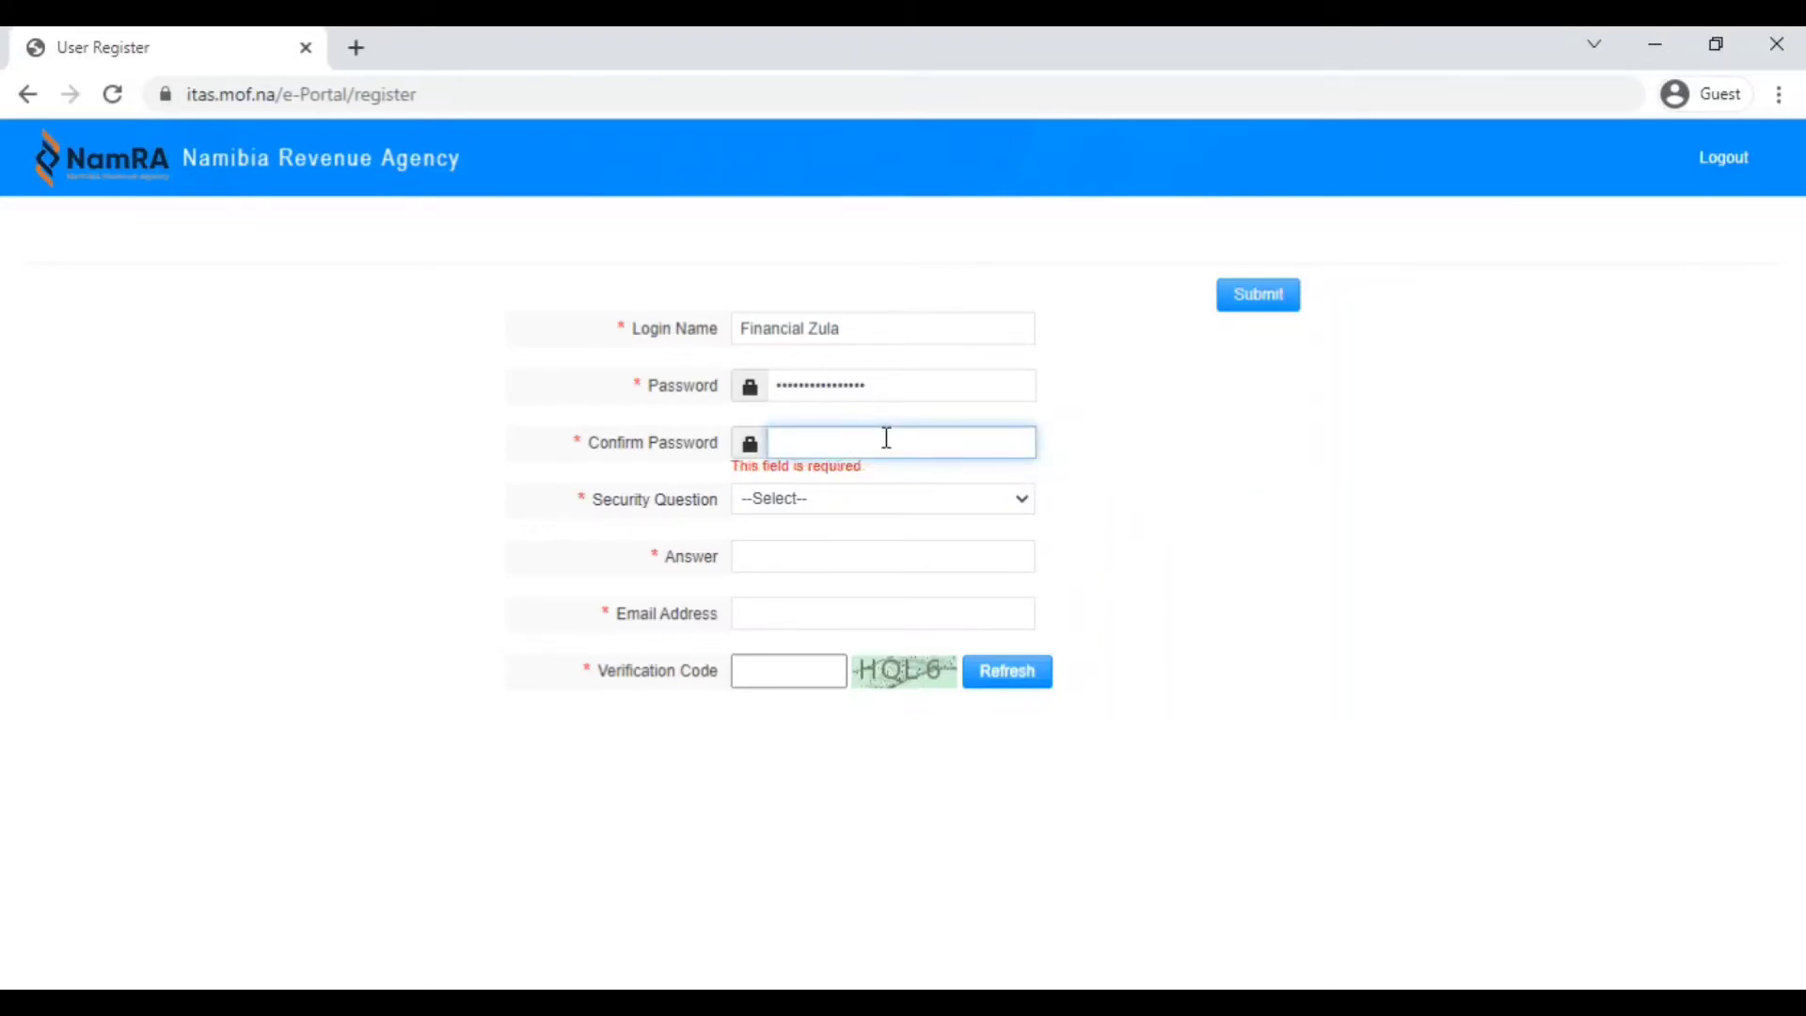
pyautogui.write('aaaaaaaaa')
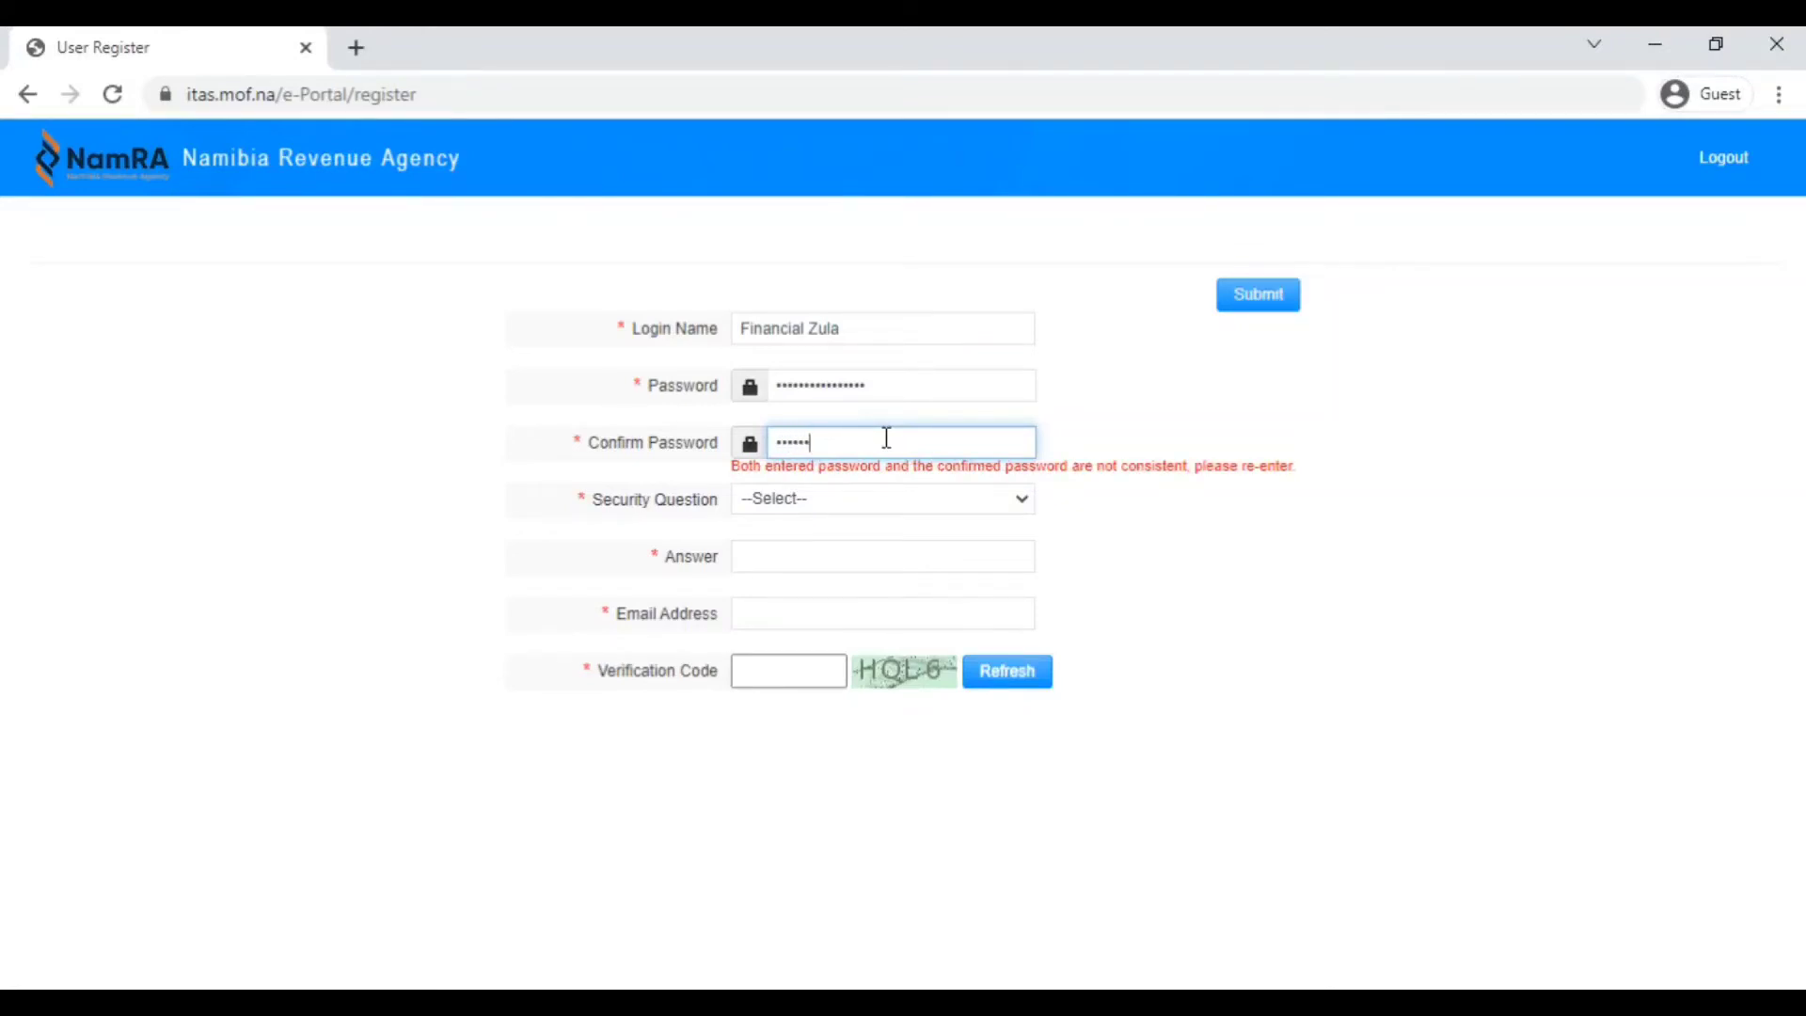
pyautogui.write('aaaaaa')
pyautogui.click(1066, 499)
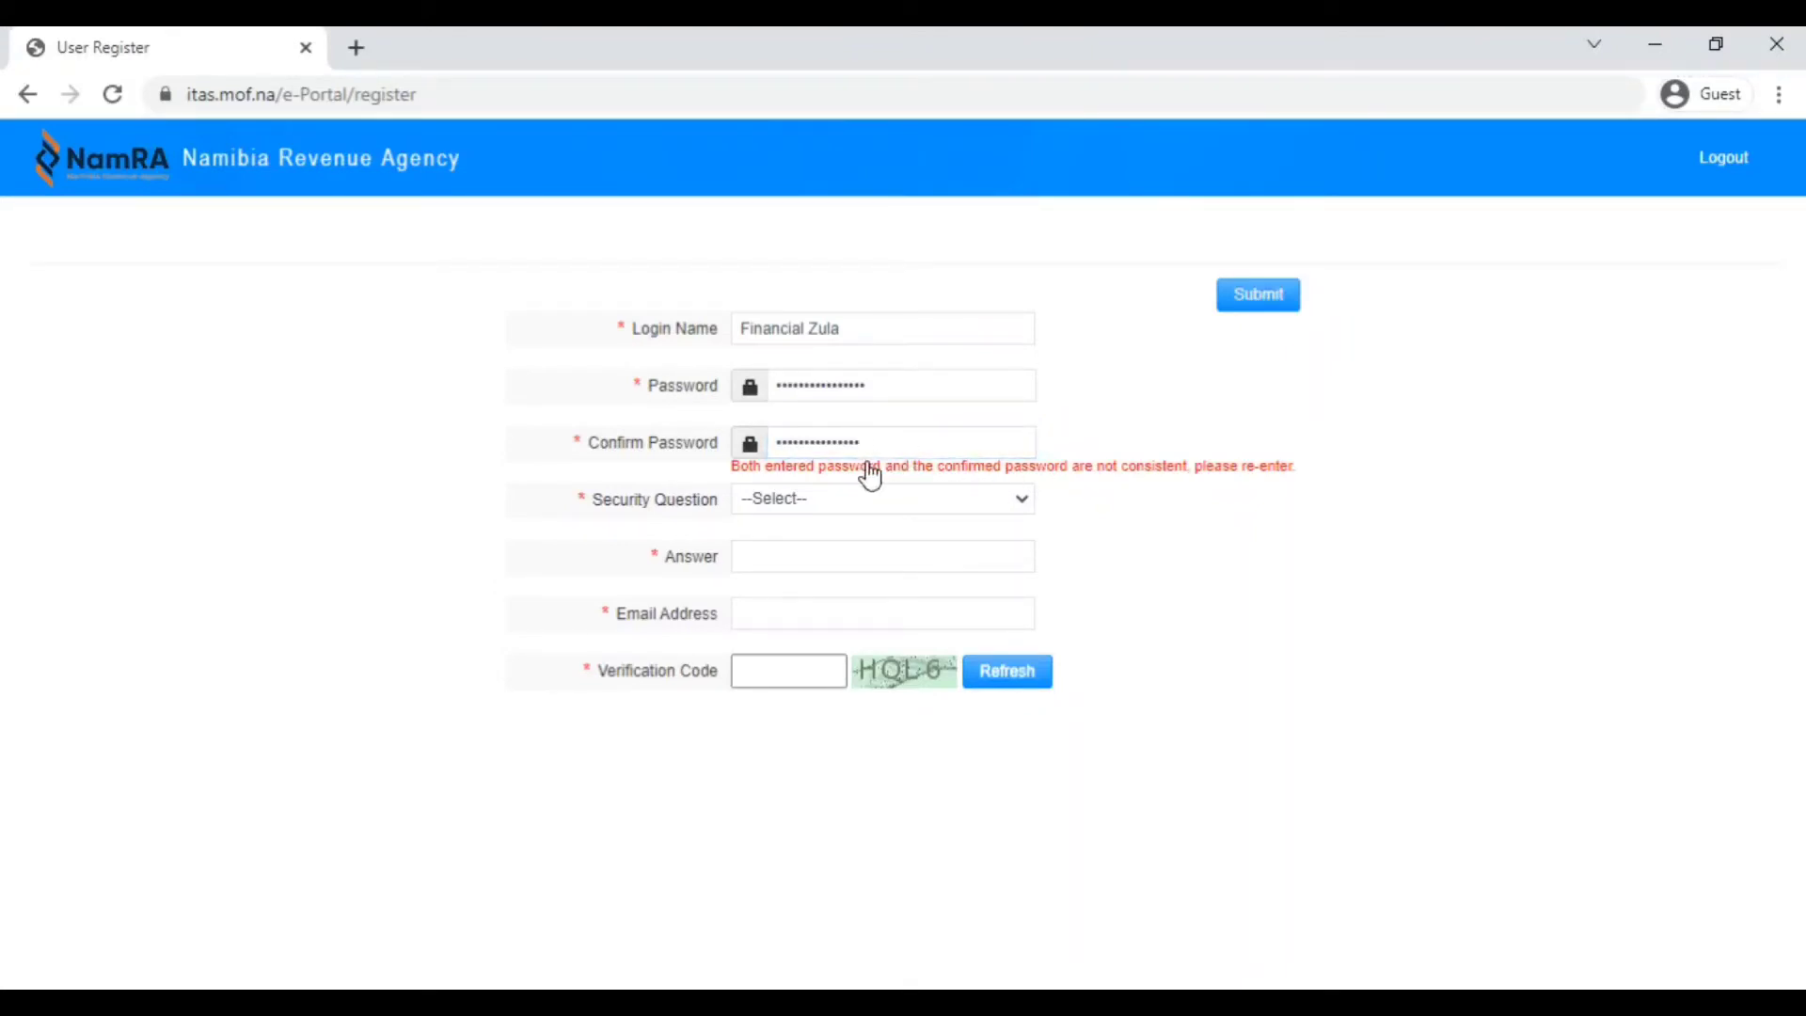
# Clear the main Password field and retype the password.
pyautogui.click(880, 389)
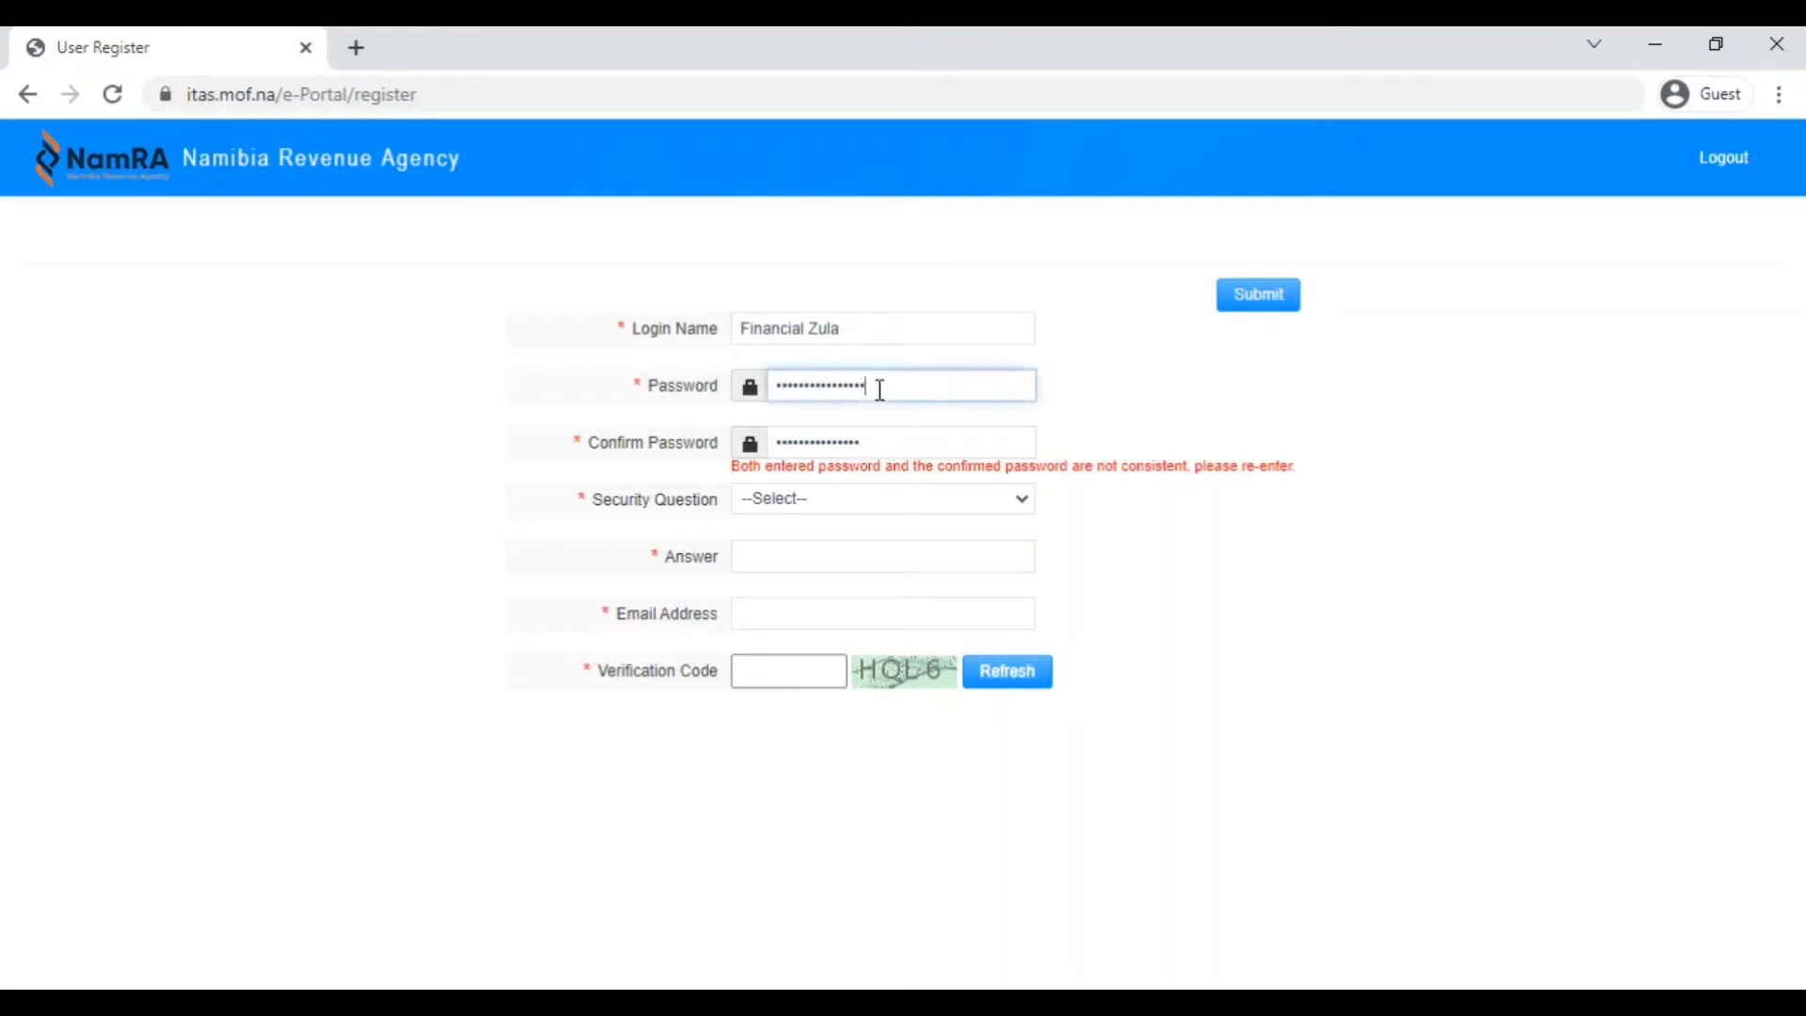
pyautogui.press('BackSpace')
pyautogui.press('BackSpace')
pyautogui.press('BackSpace')
pyautogui.press('BackSpace')
pyautogui.press('BackSpace')
pyautogui.press('BackSpace')
pyautogui.press('BackSpace')
pyautogui.press('BackSpace')
pyautogui.press('BackSpace')
pyautogui.press('BackSpace')
pyautogui.press('BackSpace')
pyautogui.press('BackSpace')
pyautogui.press('BackSpace')
pyautogui.press('BackSpace')
pyautogui.press('BackSpace')
pyautogui.press('BackSpace')
pyautogui.write('•••••••••••••••')
pyautogui.click(891, 504)
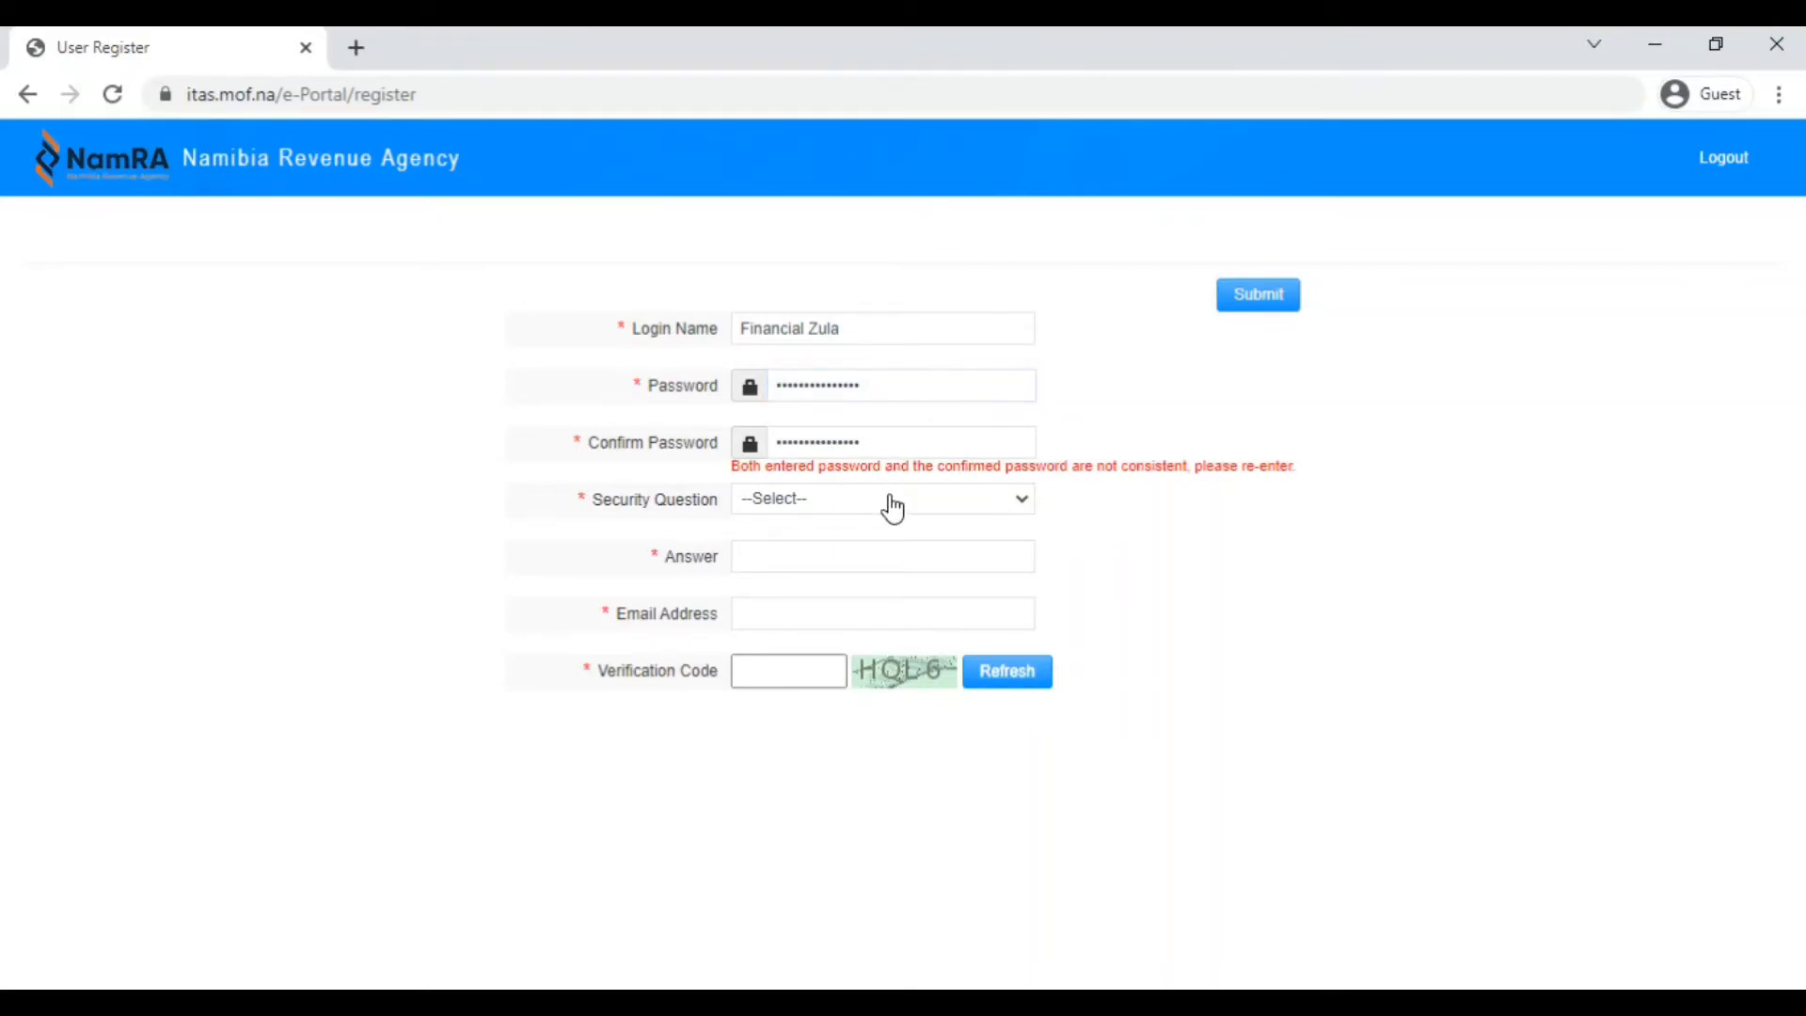
# Choose the 'what is your favourite hobby?' security question, type the answer, and enter the account's e-mail address.
pyautogui.click(1032, 508)
pyautogui.click(928, 555)
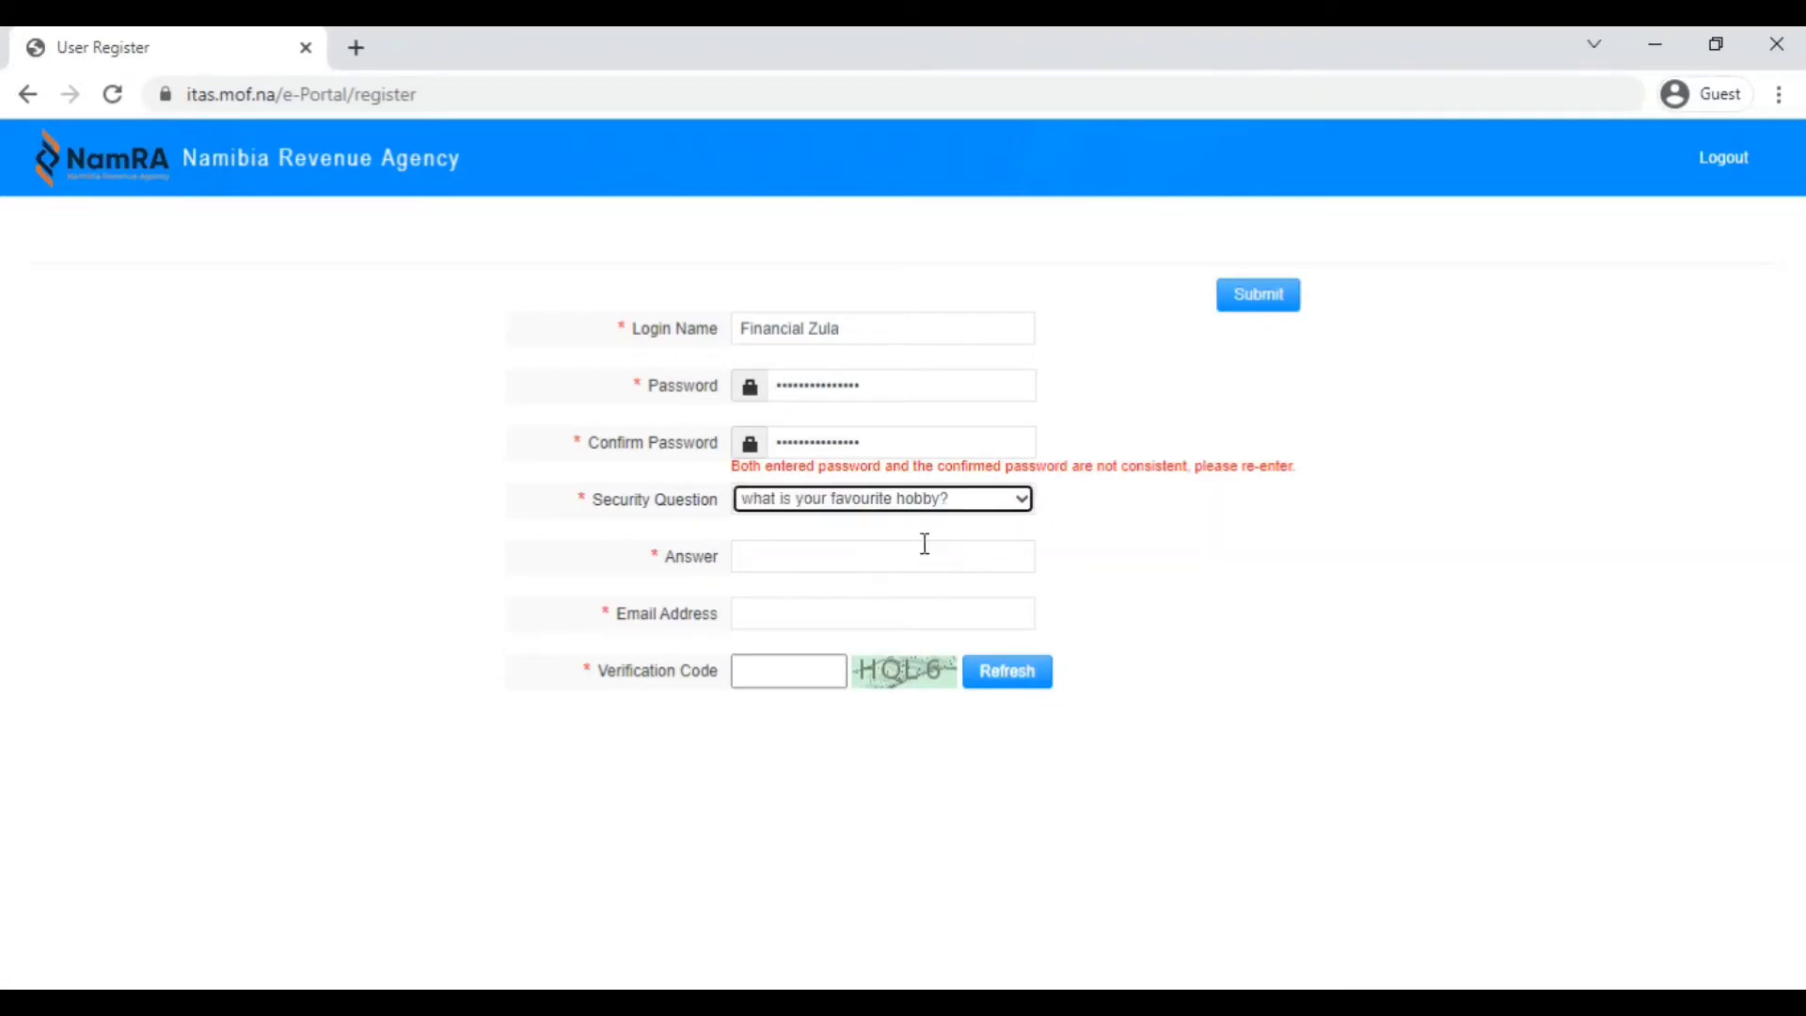
pyautogui.click(834, 556)
pyautogui.write('Youtube')
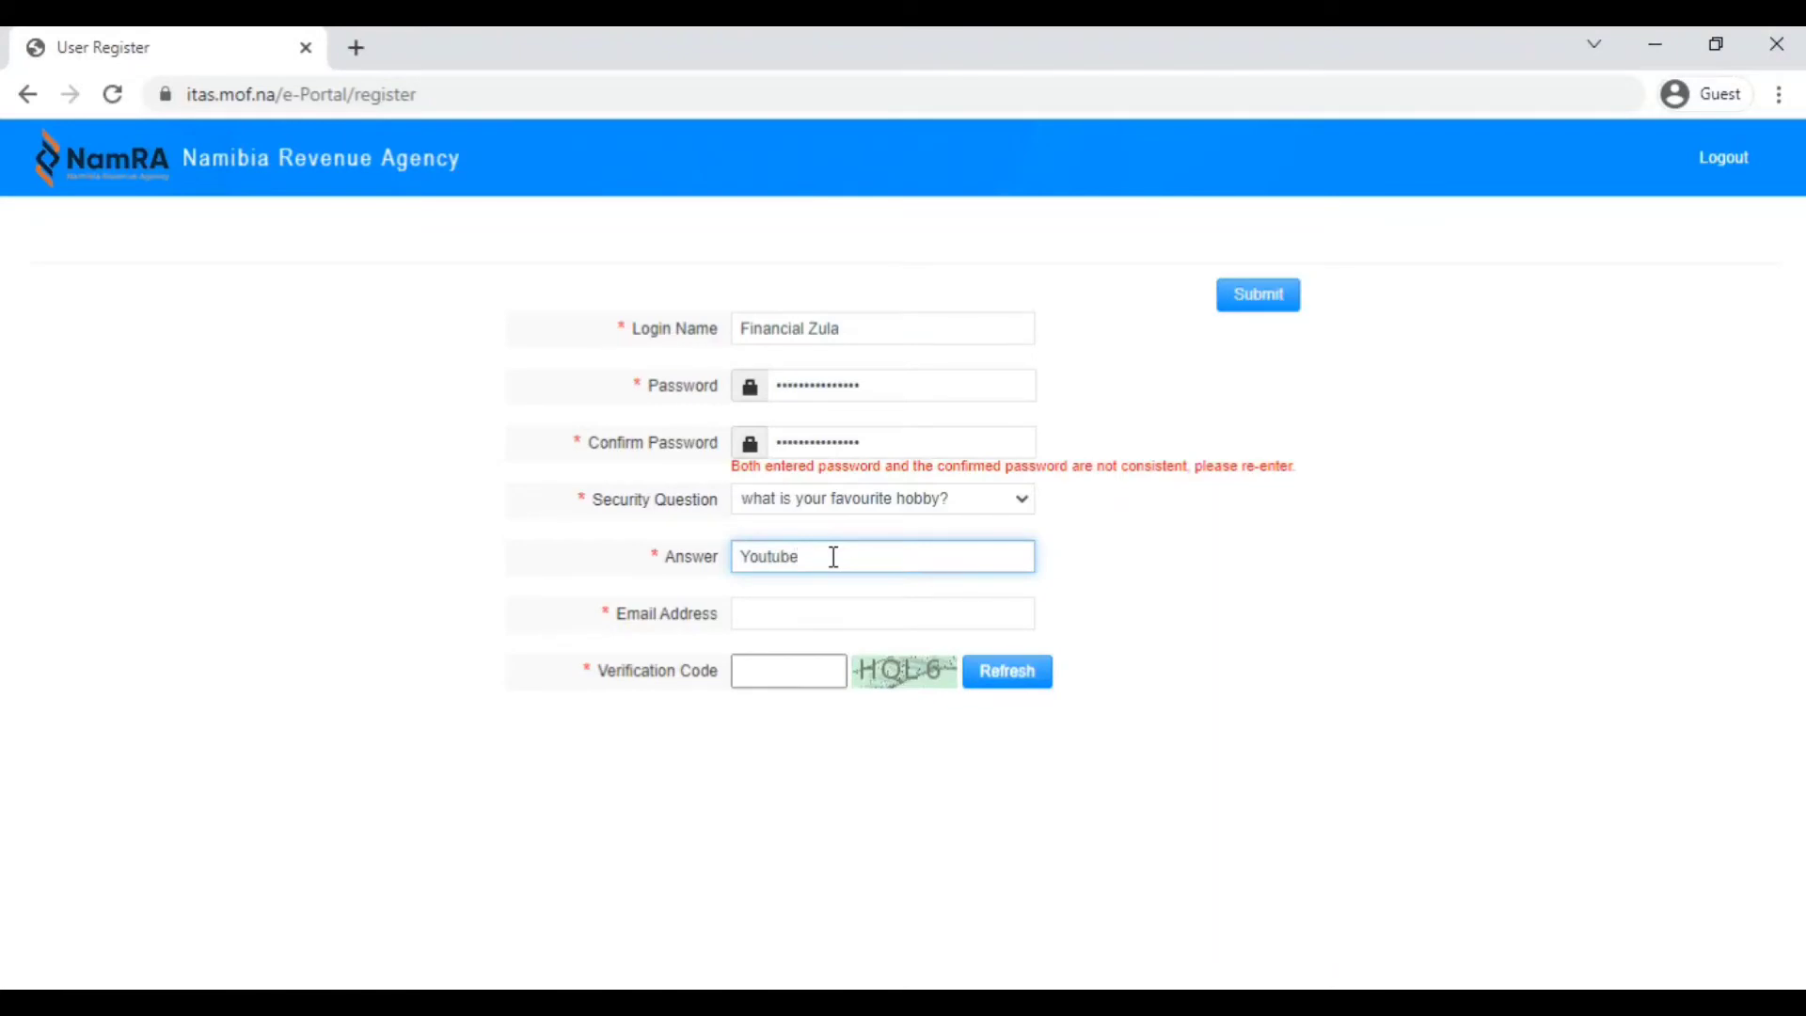
pyautogui.click(795, 607)
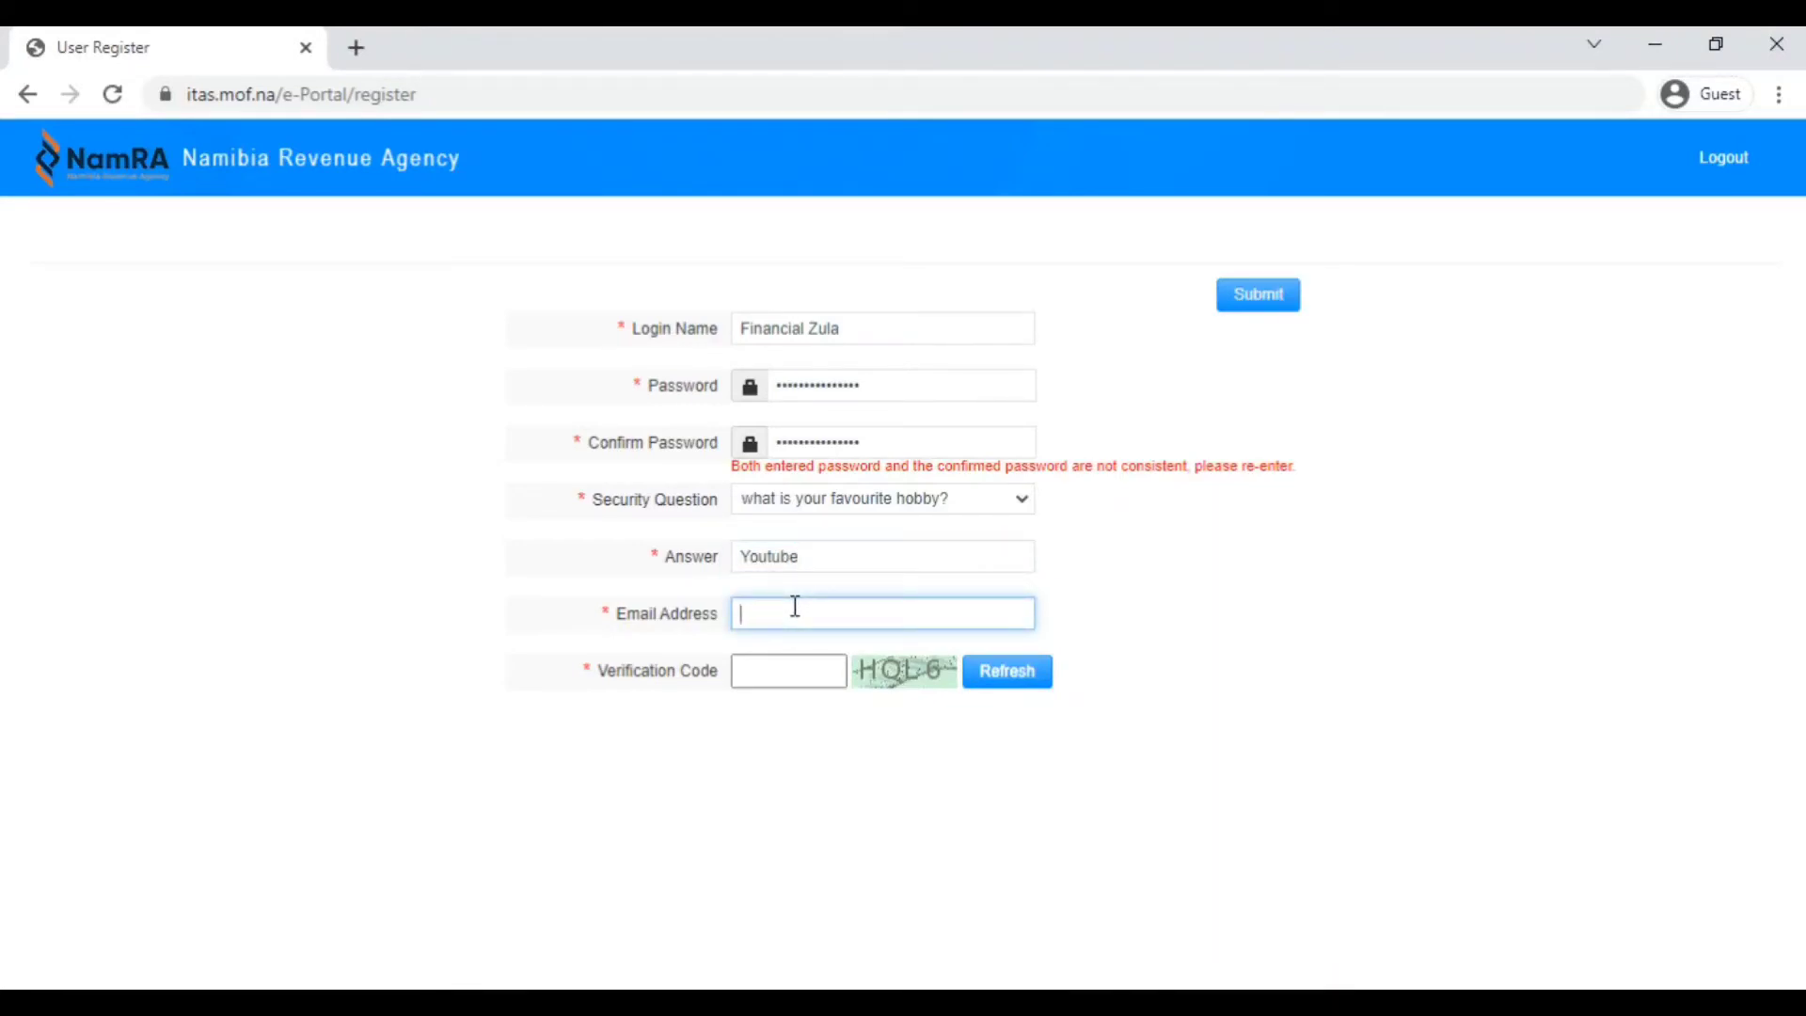
# Type the captcha code, refresh the captcha image, and replace the old code with the new one.
pyautogui.click(753, 669)
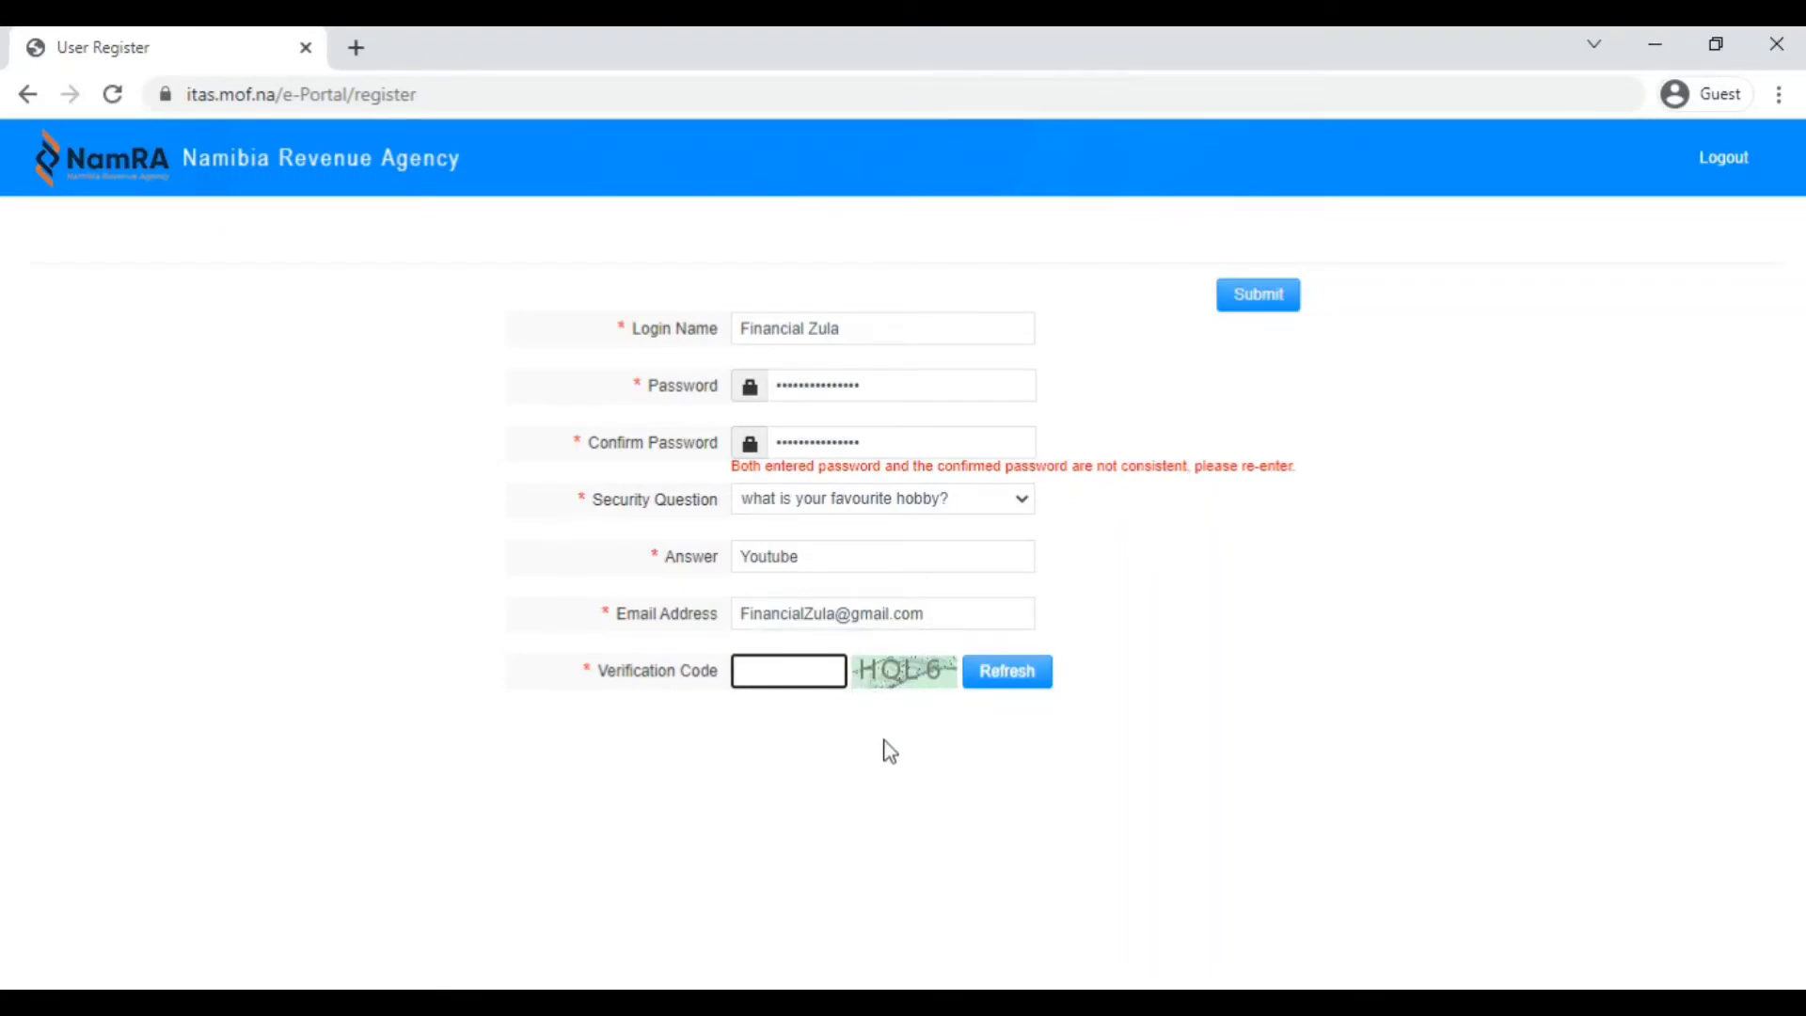
pyautogui.write('HQL6')
pyautogui.click(1002, 681)
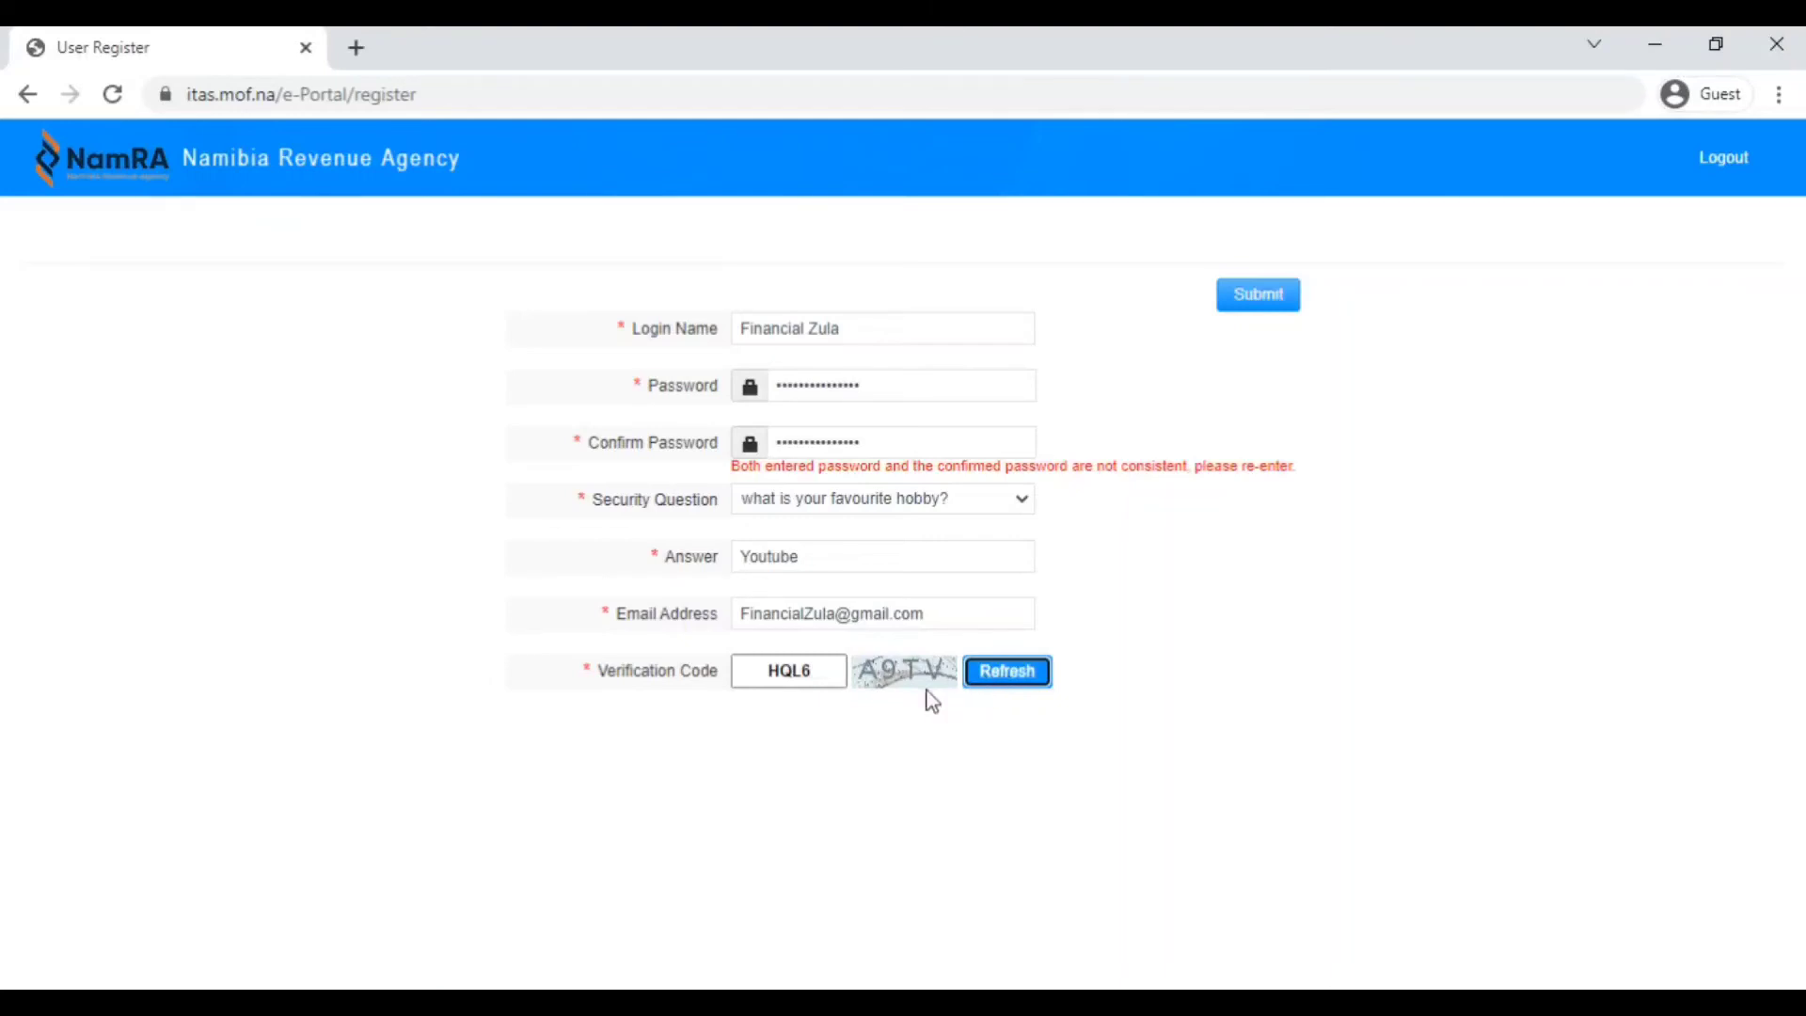
pyautogui.click(821, 680)
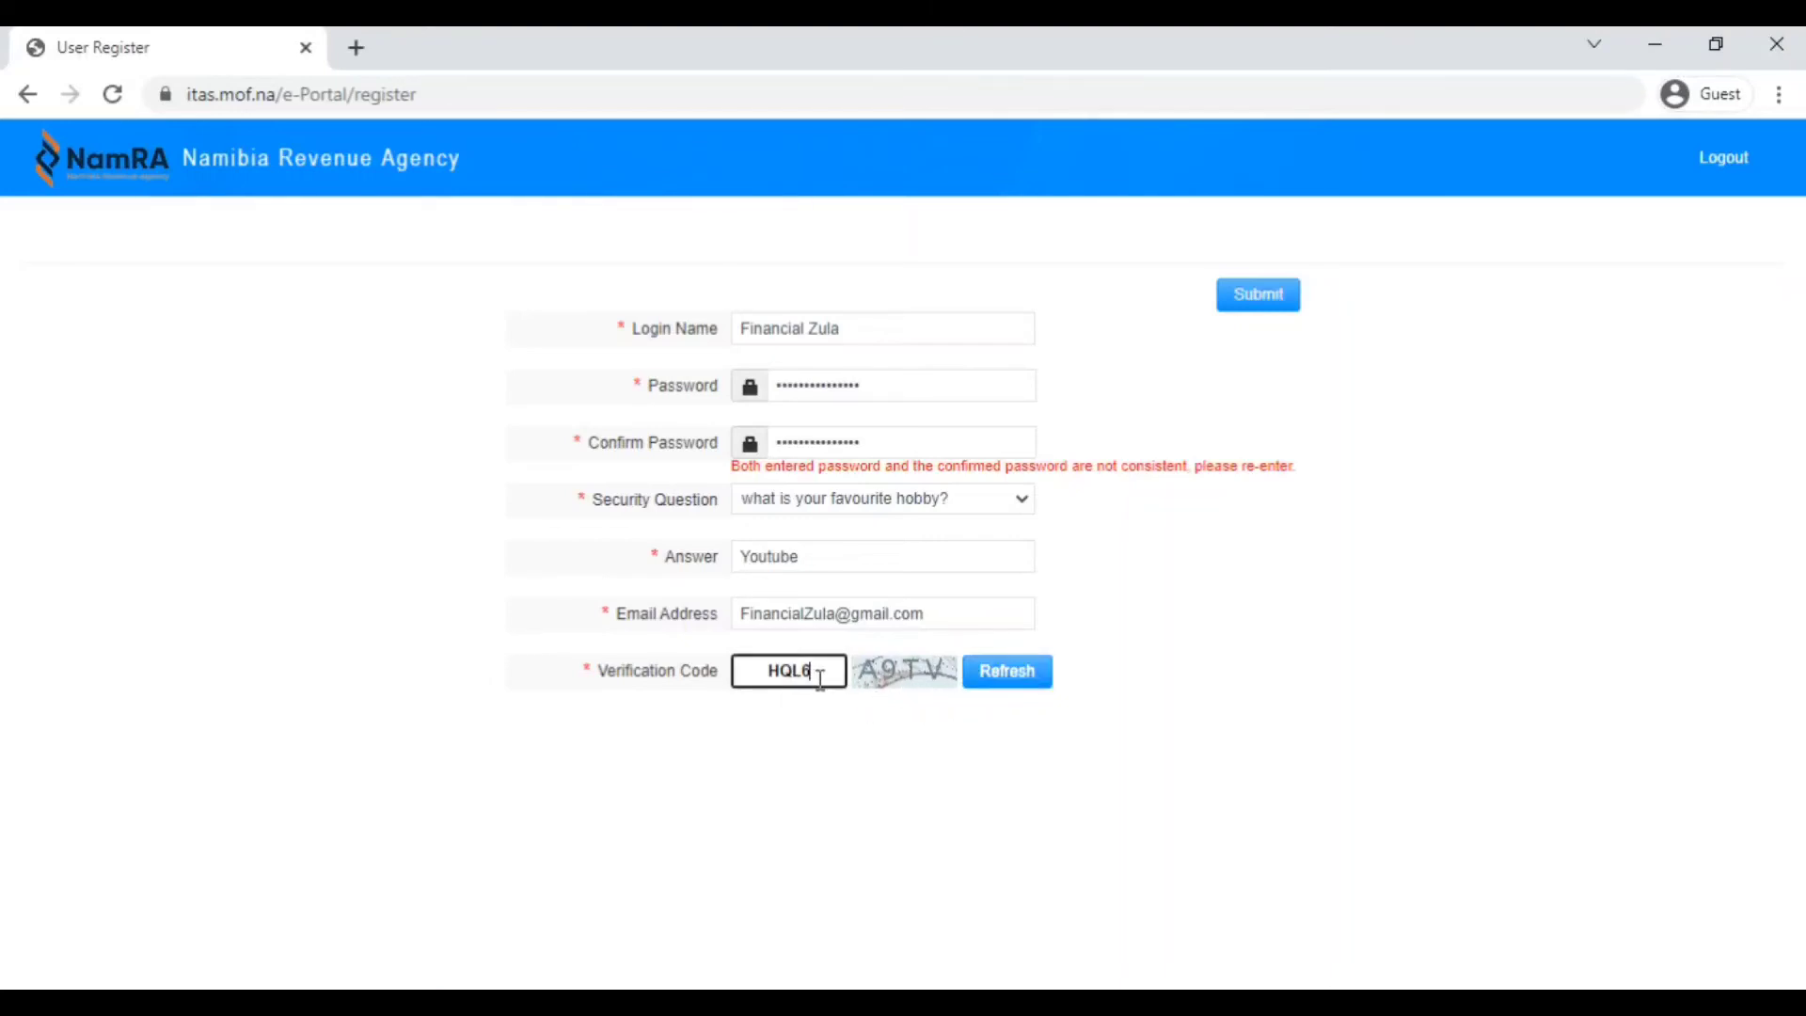
pyautogui.press('BackSpace')
pyautogui.press('BackSpace')
pyautogui.press('BackSpace')
pyautogui.press('BackSpace')
pyautogui.write('A9TV')
# Clear Password and Confirm Password and type the same password in both so they match.
pyautogui.click(894, 387)
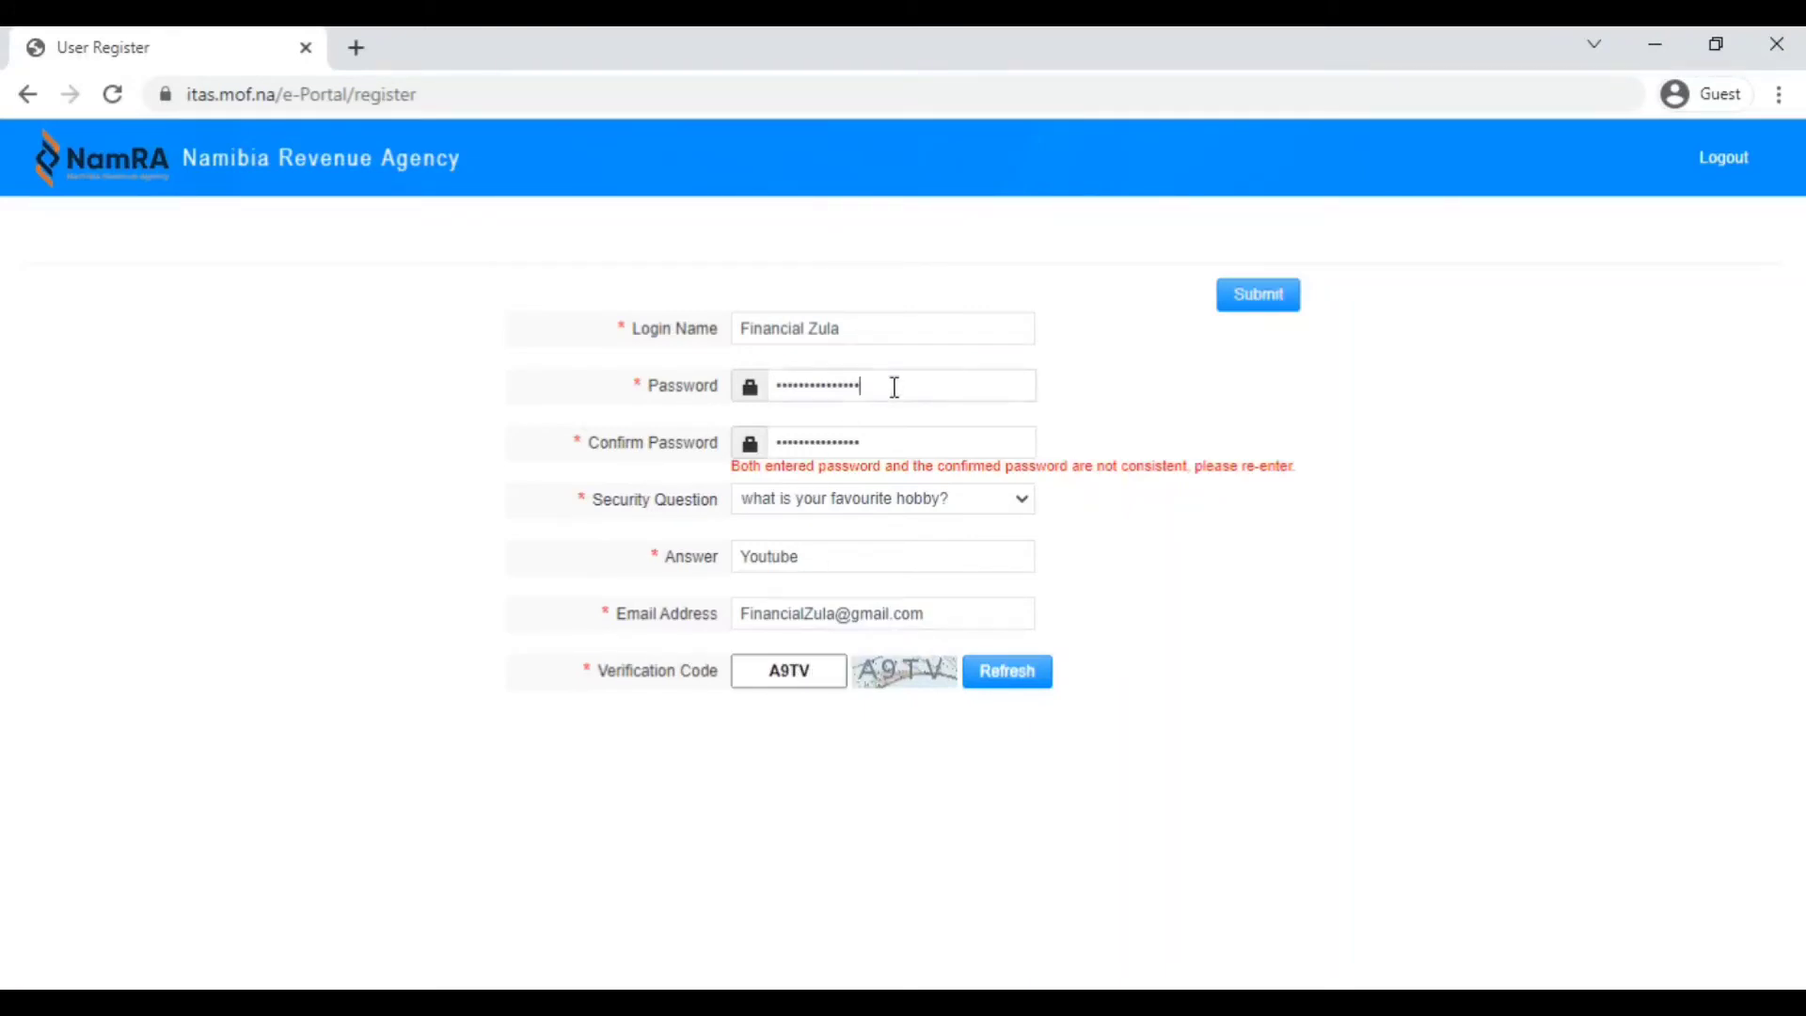
pyautogui.press('BackSpace')
pyautogui.press('BackSpace')
pyautogui.press('BackSpace')
pyautogui.press('BackSpace')
pyautogui.press('BackSpace')
pyautogui.press('BackSpace')
pyautogui.press('BackSpace')
pyautogui.press('BackSpace')
pyautogui.press('BackSpace')
pyautogui.press('BackSpace')
pyautogui.press('BackSpace')
pyautogui.press('BackSpace')
pyautogui.press('BackSpace')
pyautogui.press('BackSpace')
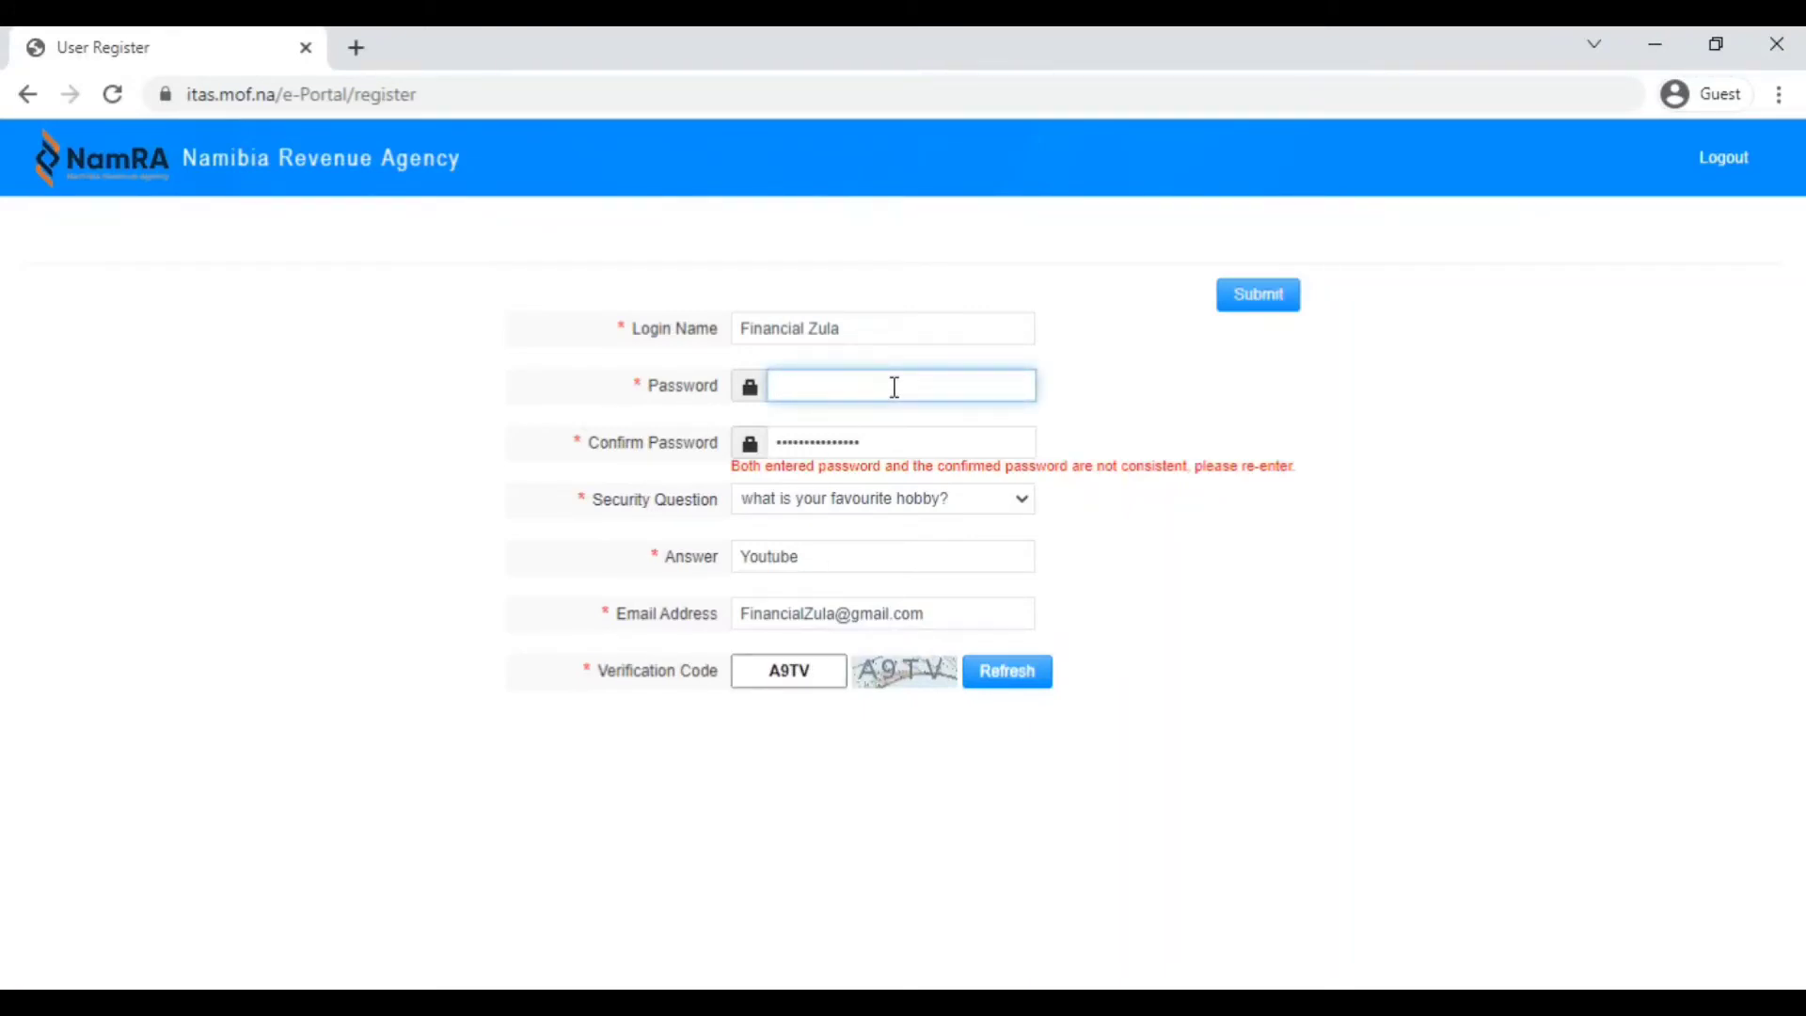
pyautogui.click(893, 449)
pyautogui.press('BackSpace')
pyautogui.press('BackSpace')
pyautogui.press('BackSpace')
pyautogui.press('BackSpace')
pyautogui.press('BackSpace')
pyautogui.press('BackSpace')
pyautogui.press('BackSpace')
pyautogui.press('BackSpace')
pyautogui.press('BackSpace')
pyautogui.press('BackSpace')
pyautogui.press('BackSpace')
pyautogui.press('BackSpace')
pyautogui.press('BackSpace')
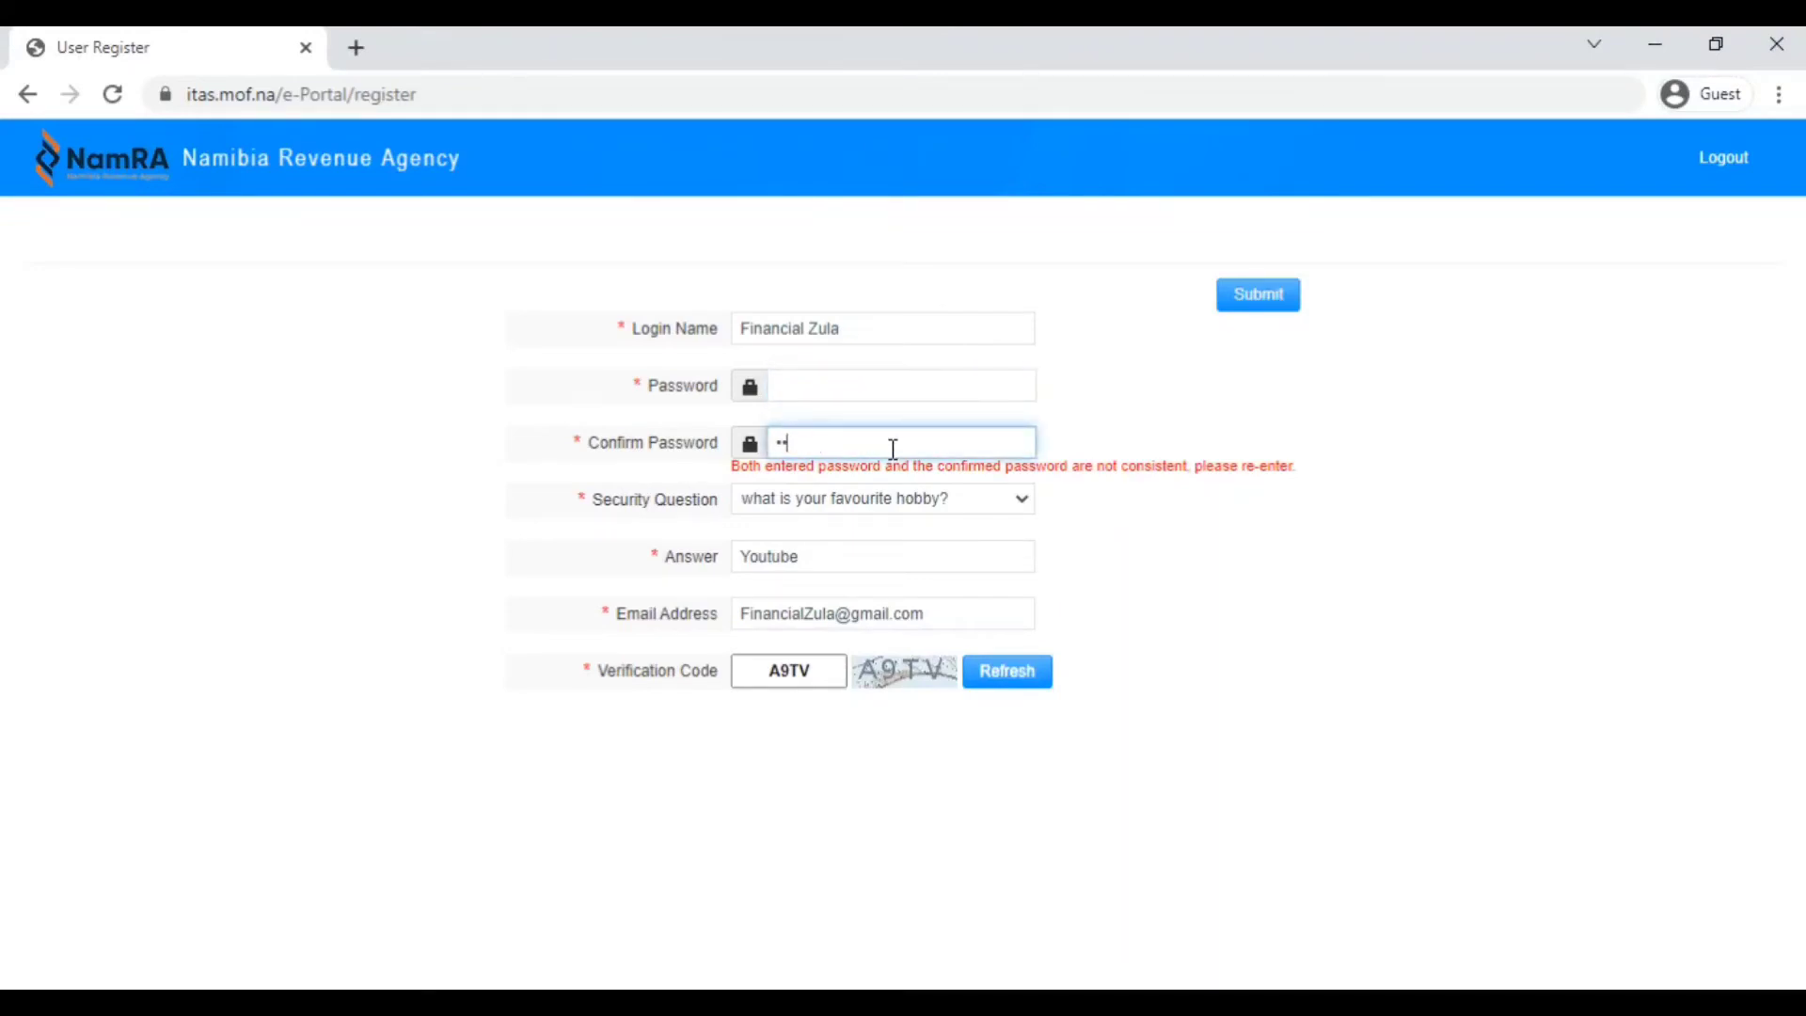
pyautogui.press('BackSpace')
pyautogui.press('BackSpace')
pyautogui.click(831, 388)
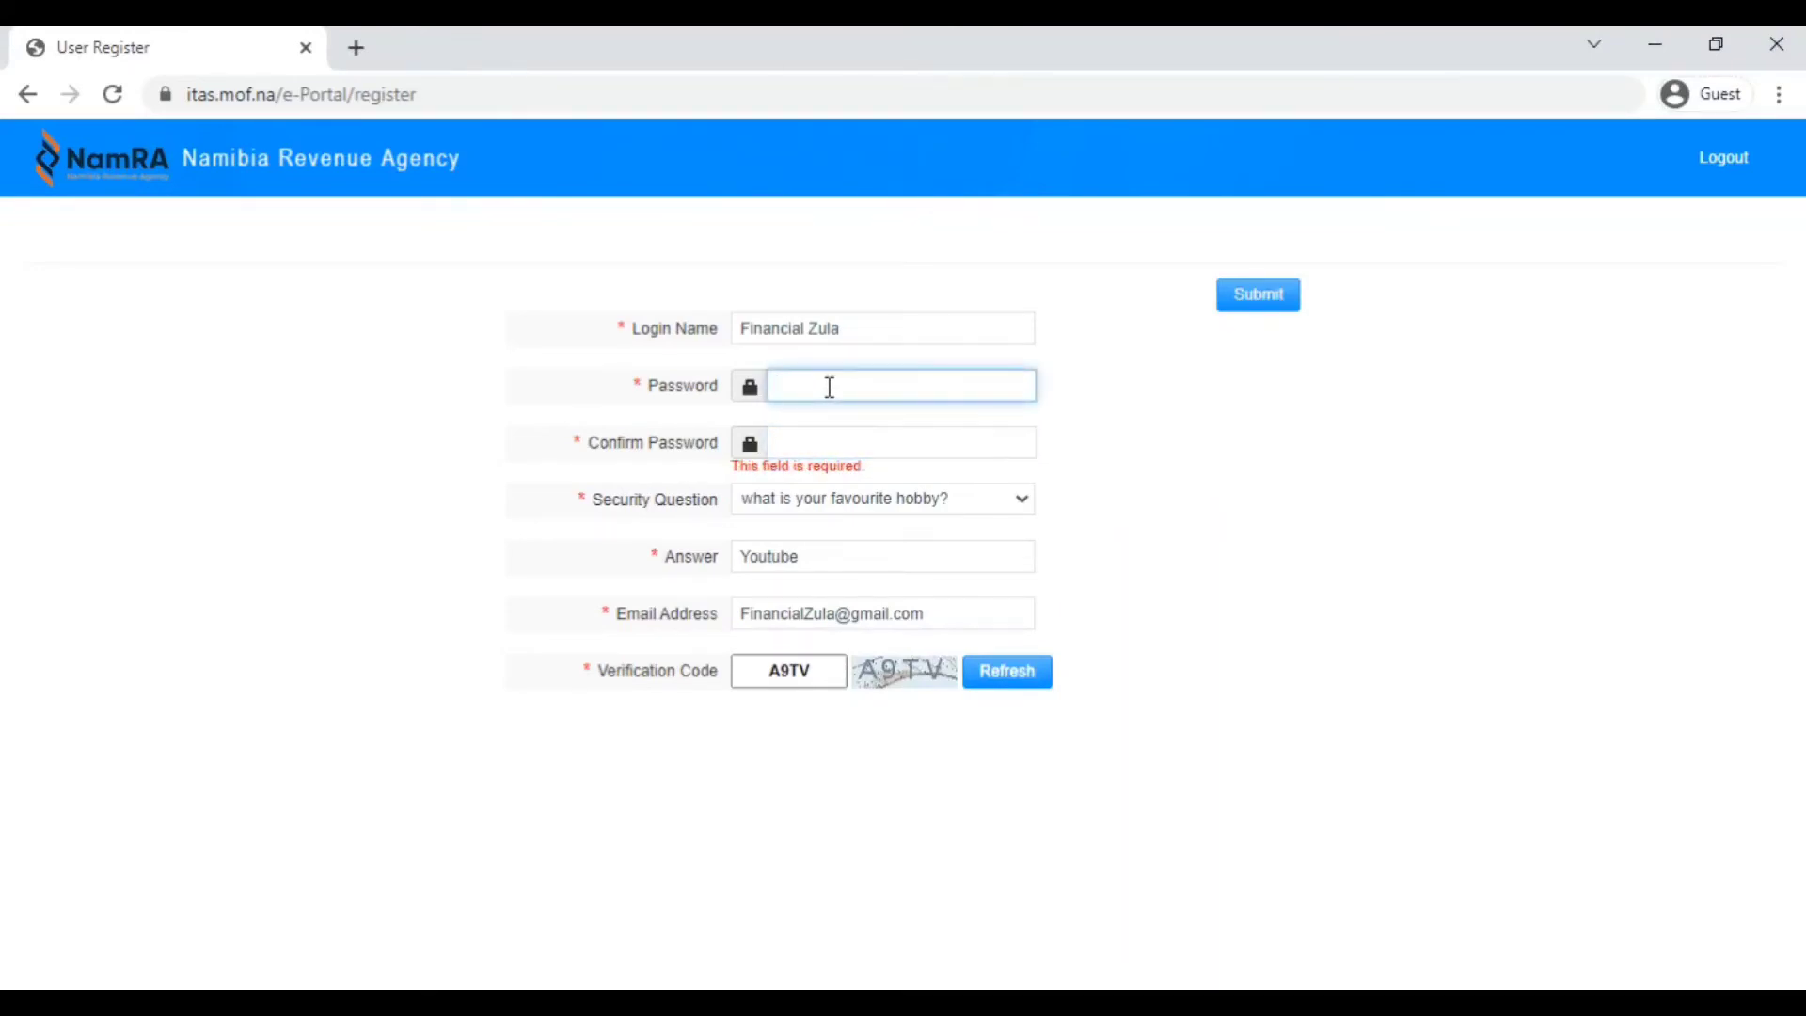
pyautogui.write('••••••••••••••••')
pyautogui.click(818, 443)
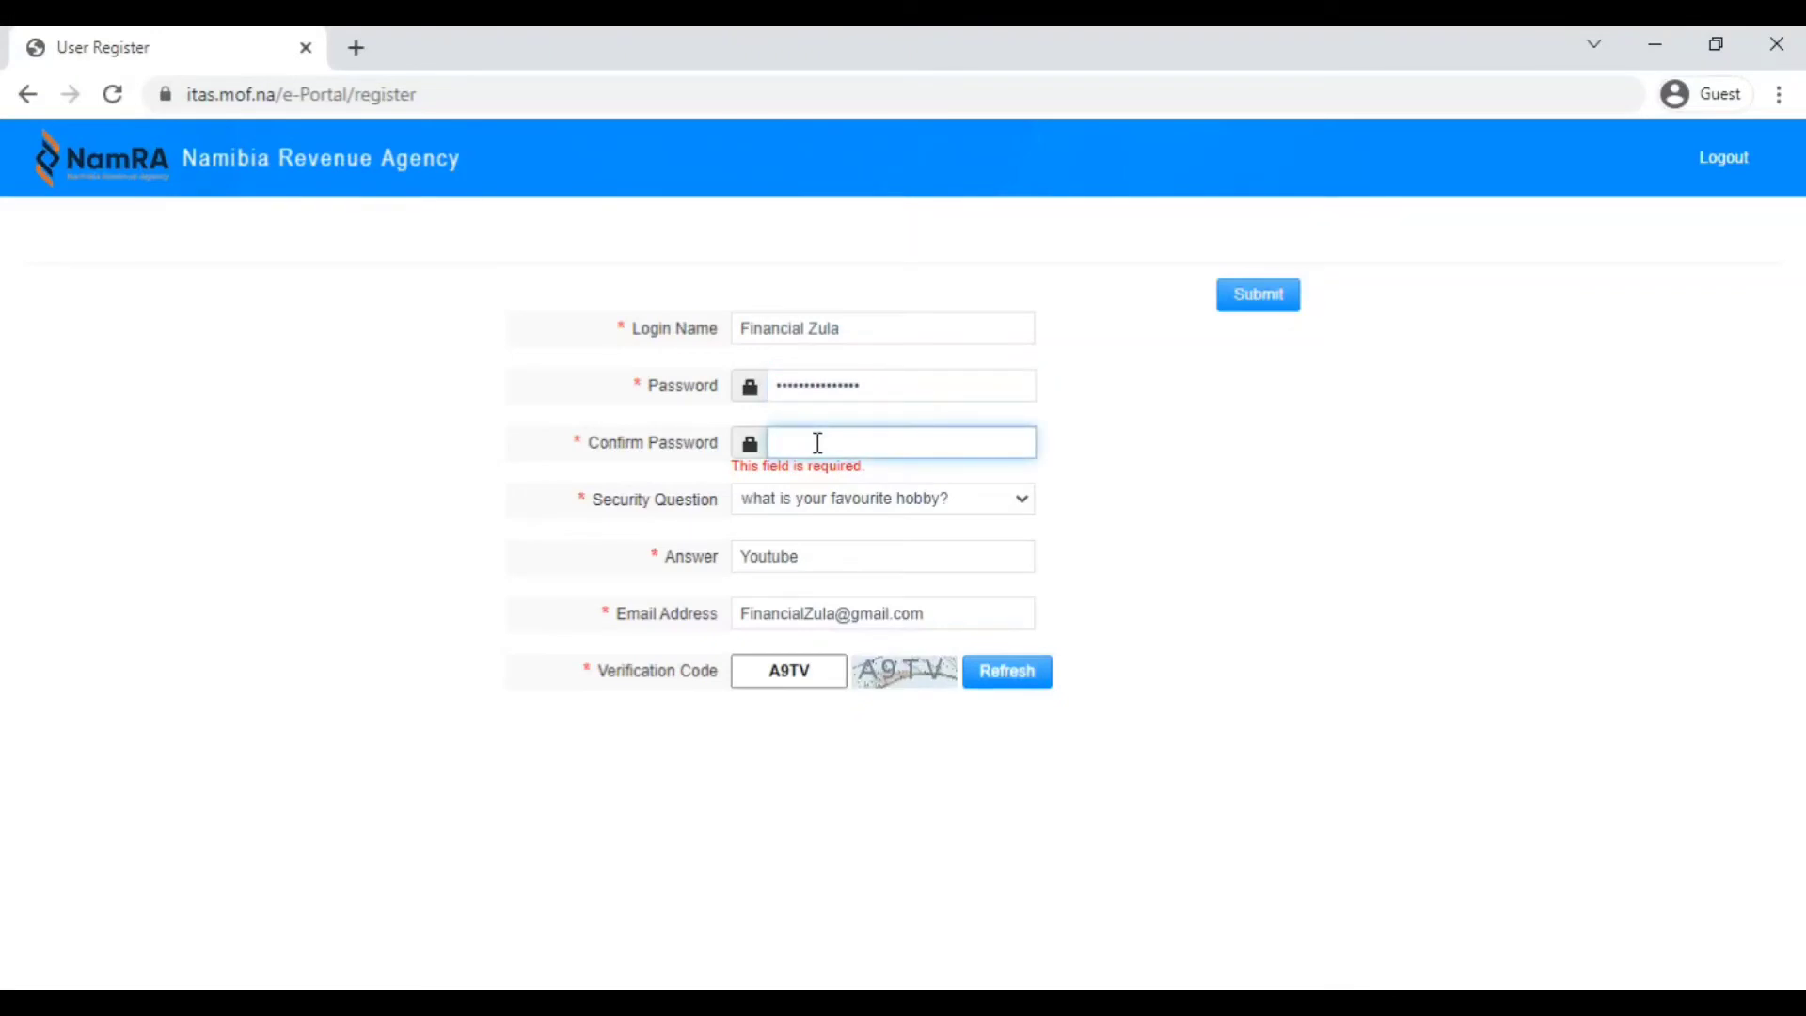
pyautogui.write('•••')
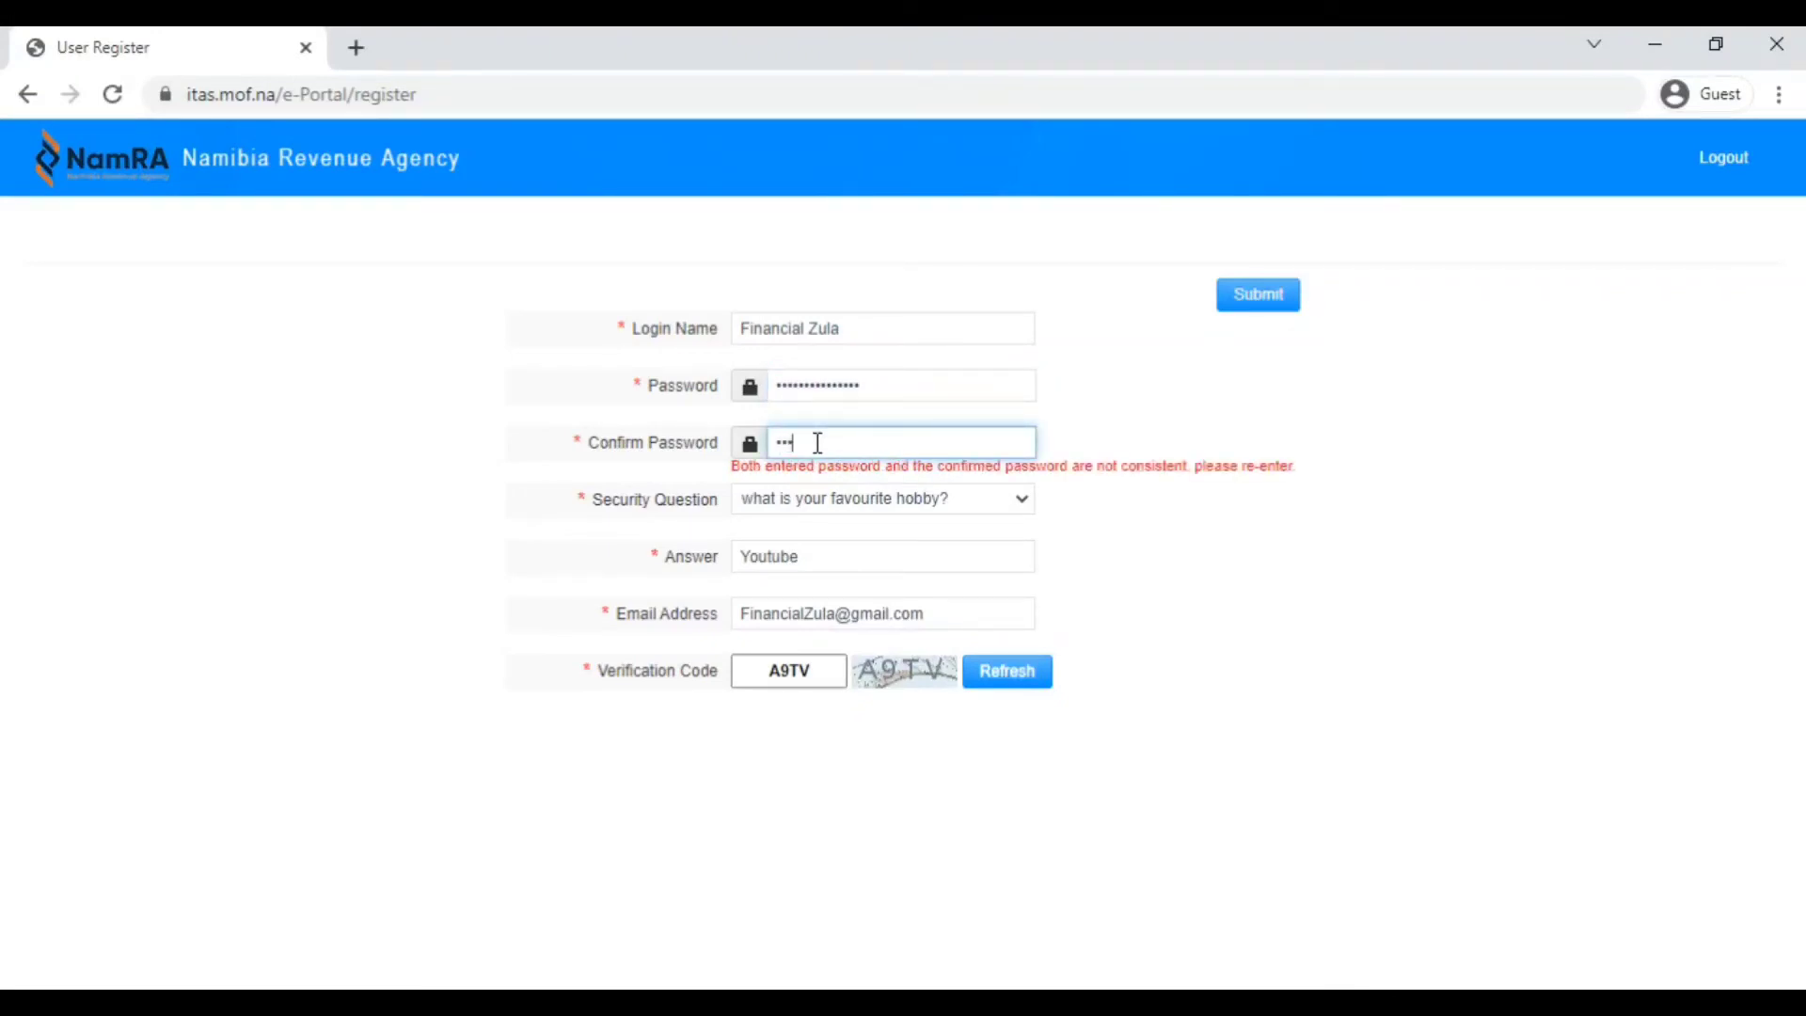
pyautogui.write('••••••••••••')
pyautogui.click(1105, 504)
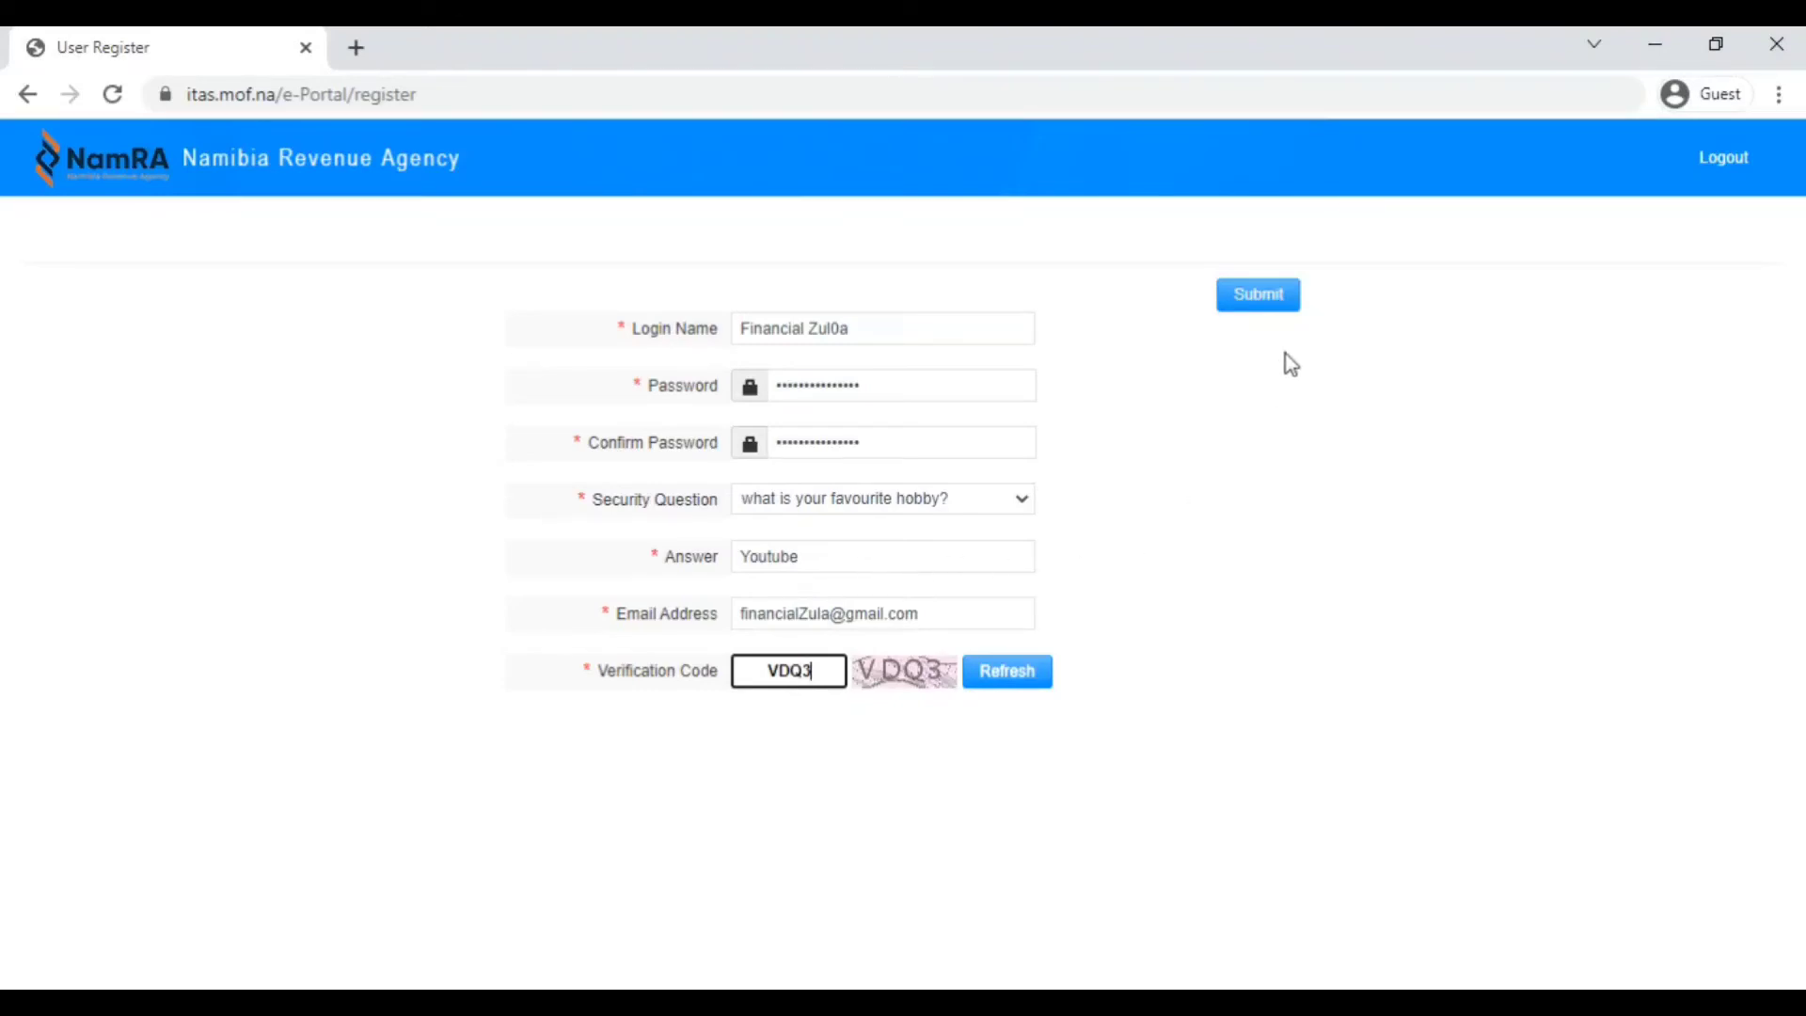
# Submit the completed ITAS user registration form.
pyautogui.click(1272, 297)
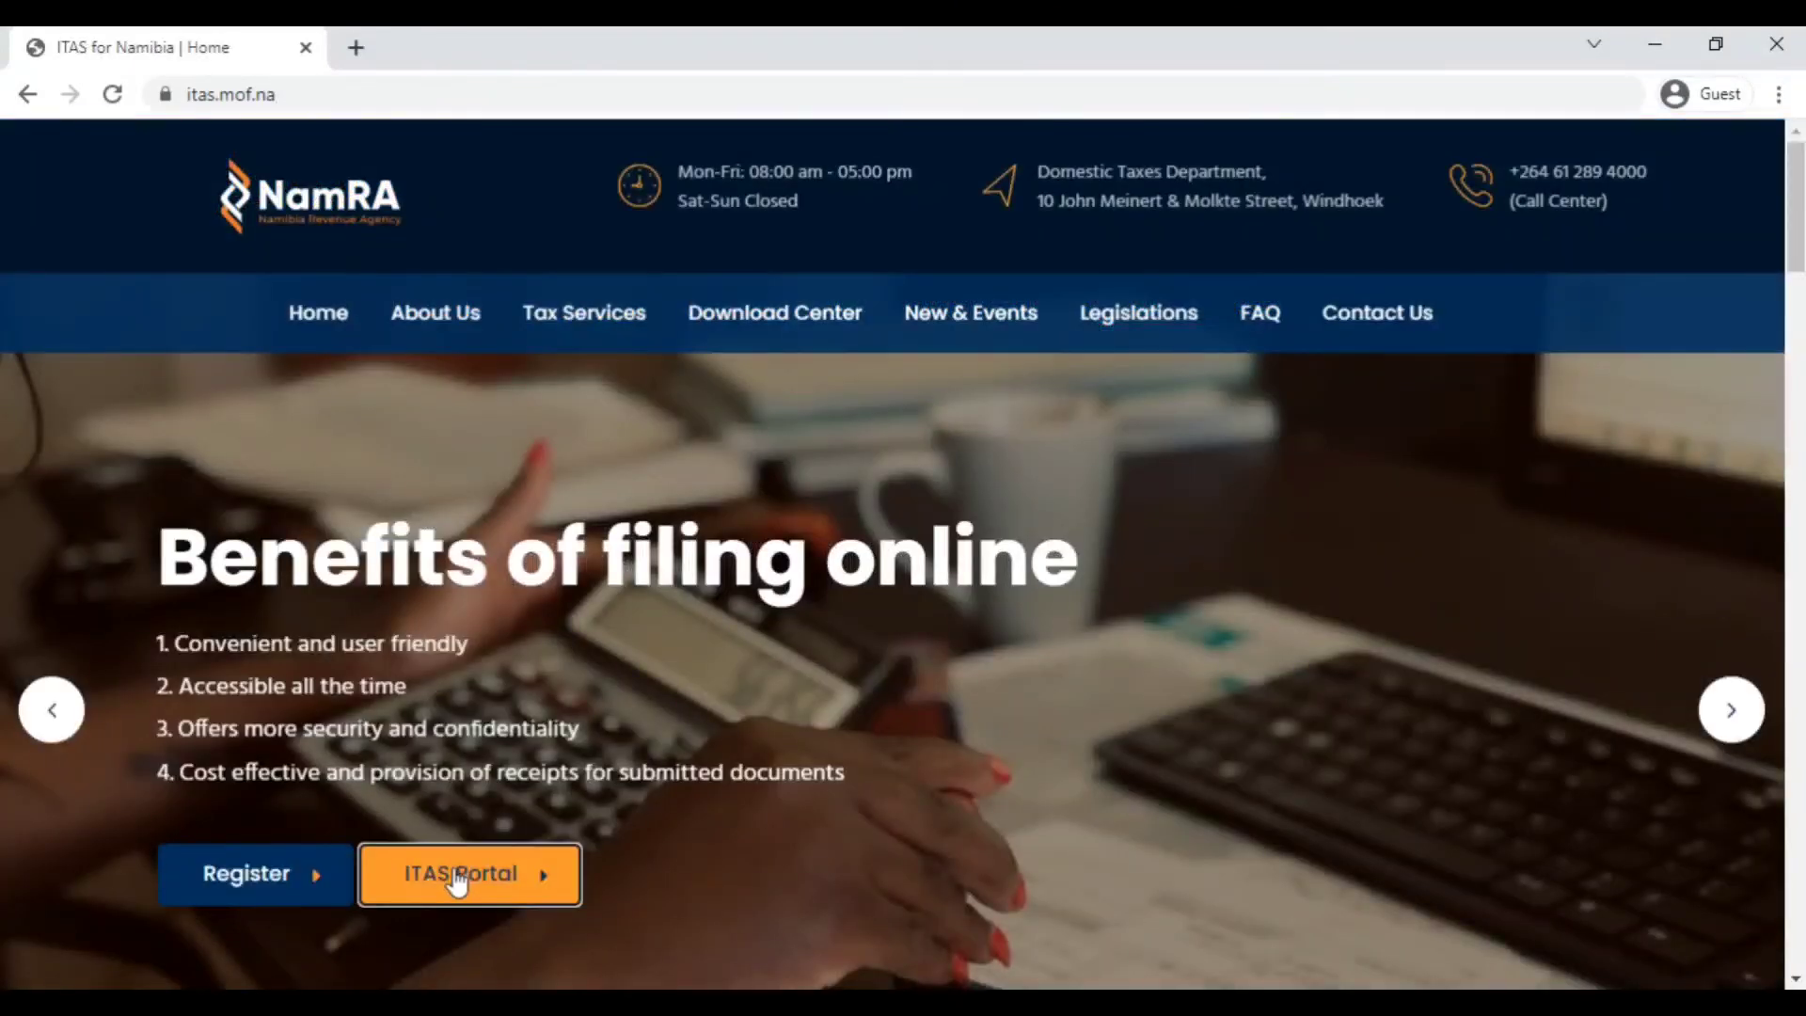
# On the ITAS login page, enter the new login name and leave the password field empty.
pyautogui.click(458, 879)
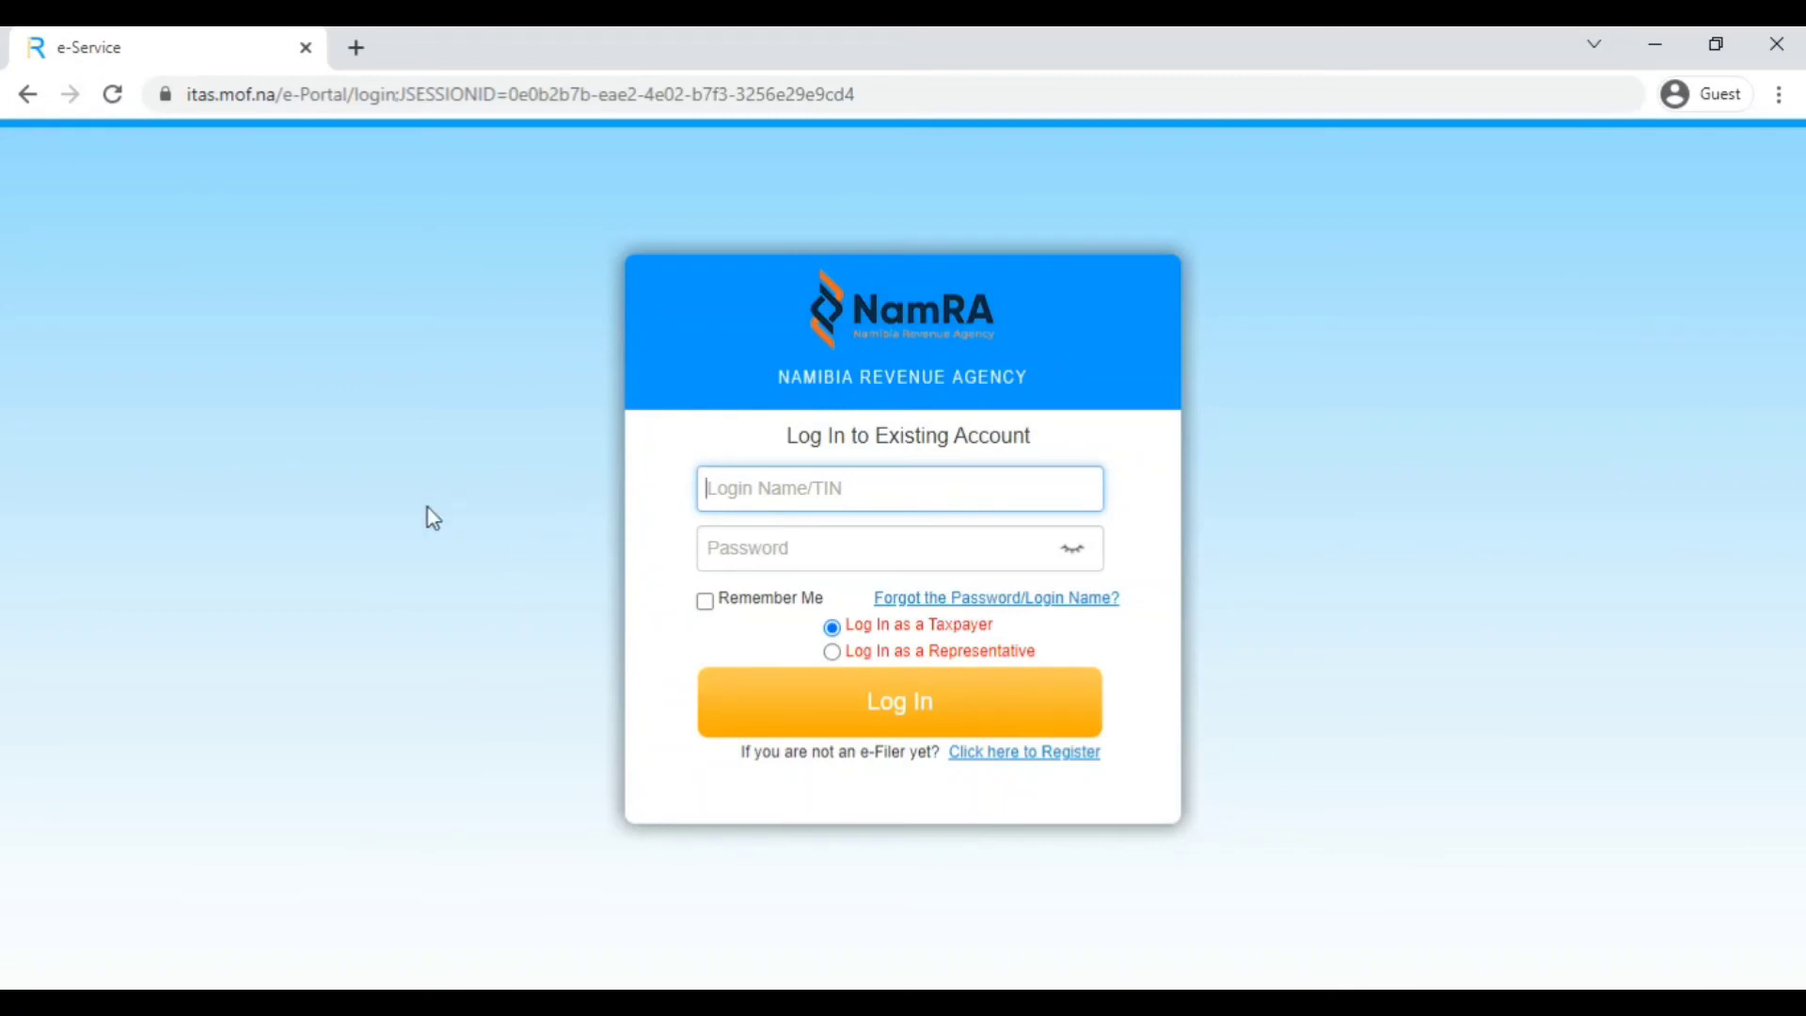
pyautogui.write('Financial Zula')
pyautogui.click(762, 549)
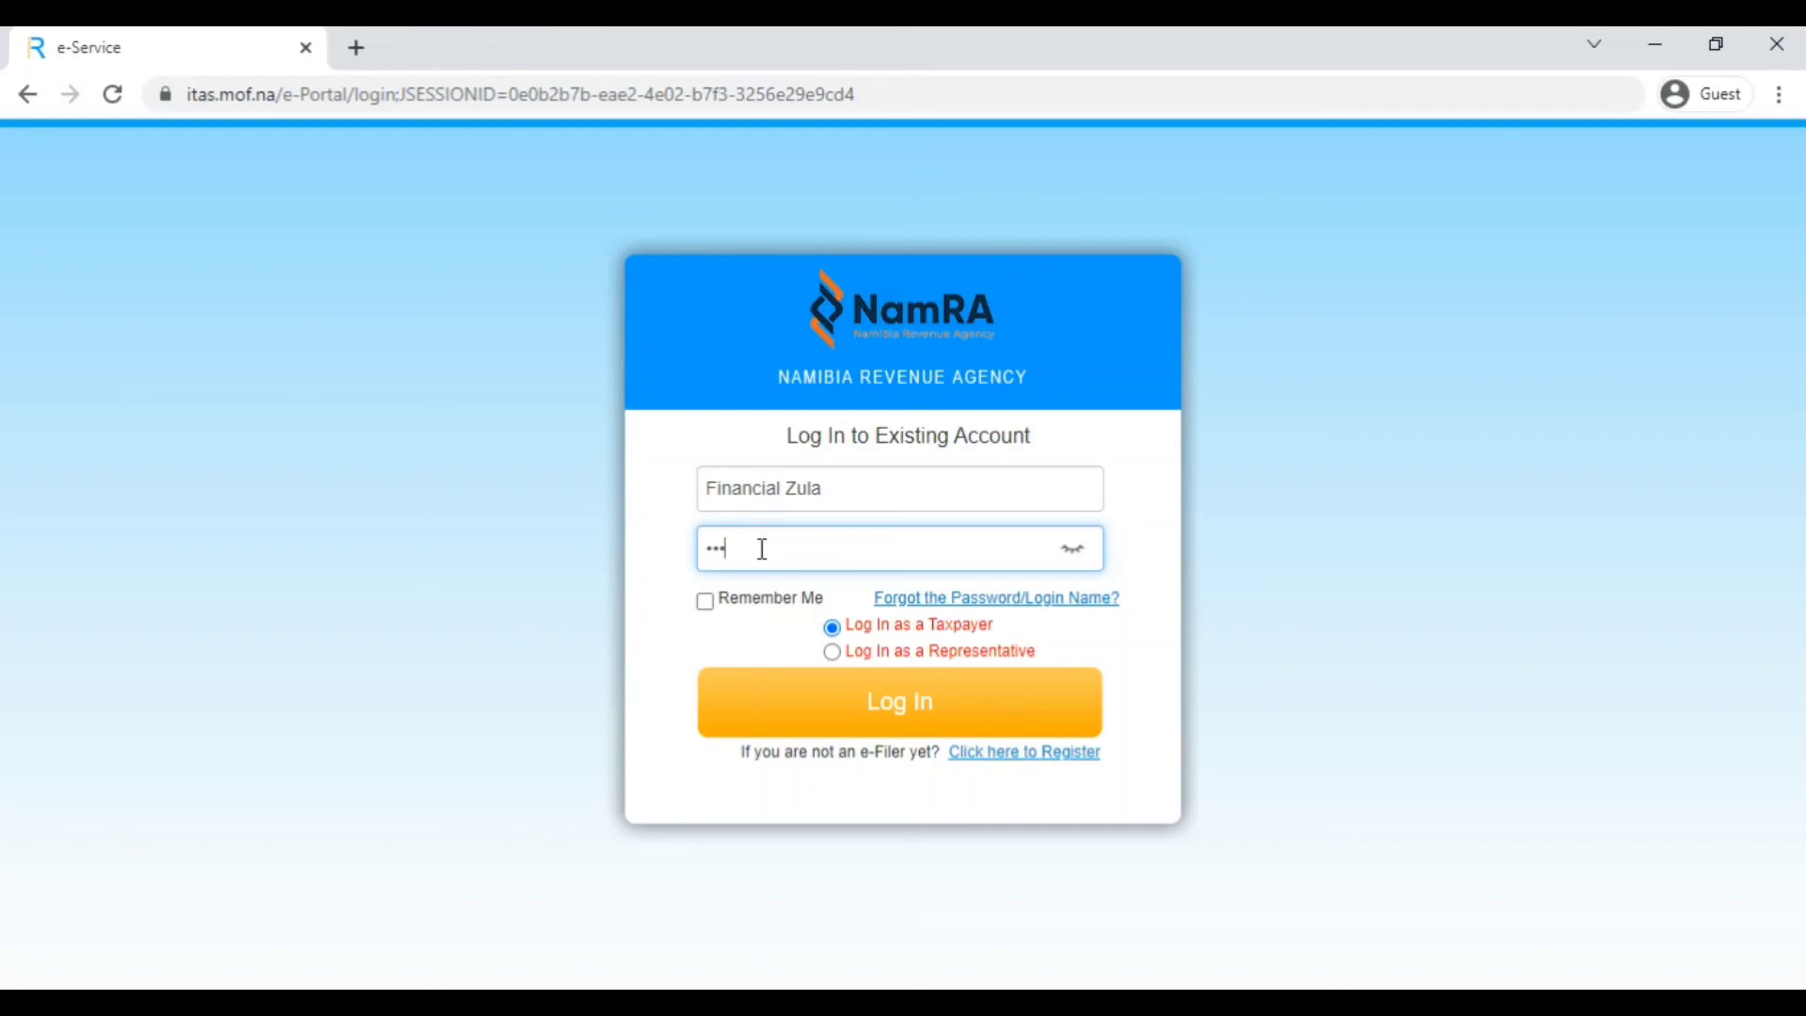
pyautogui.press('BackSpace')
pyautogui.press('BackSpace')
pyautogui.click(1079, 556)
pyautogui.click(1076, 554)
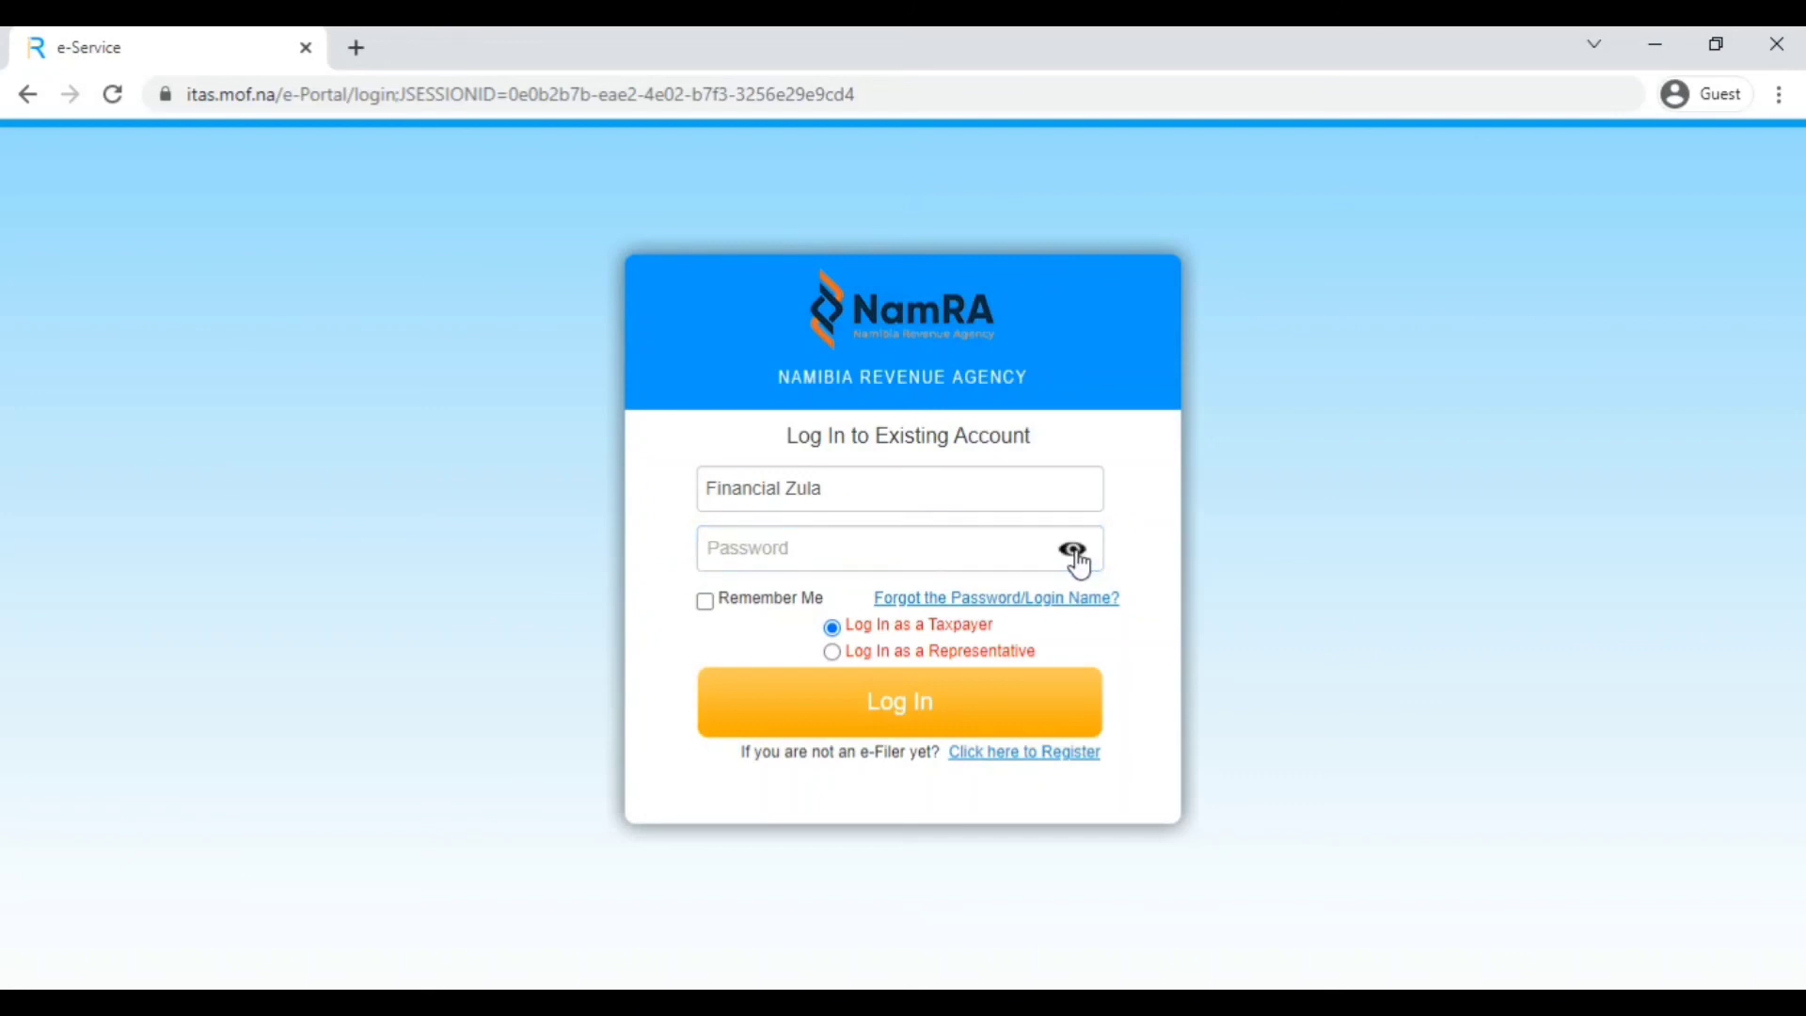